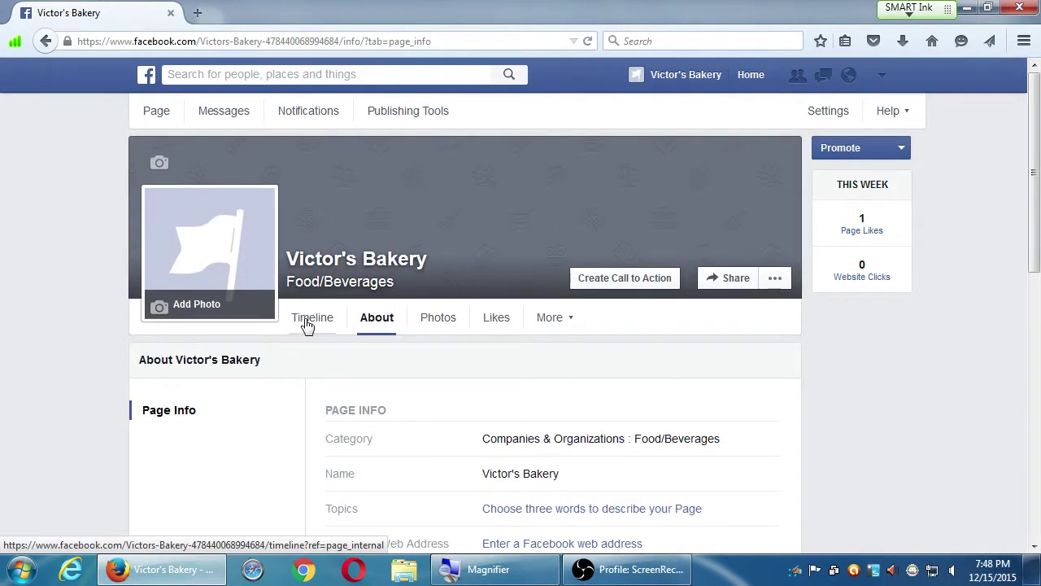
Return to the main view of the Victor's Bakery page and highlight its full web address.
left_click(143, 115)
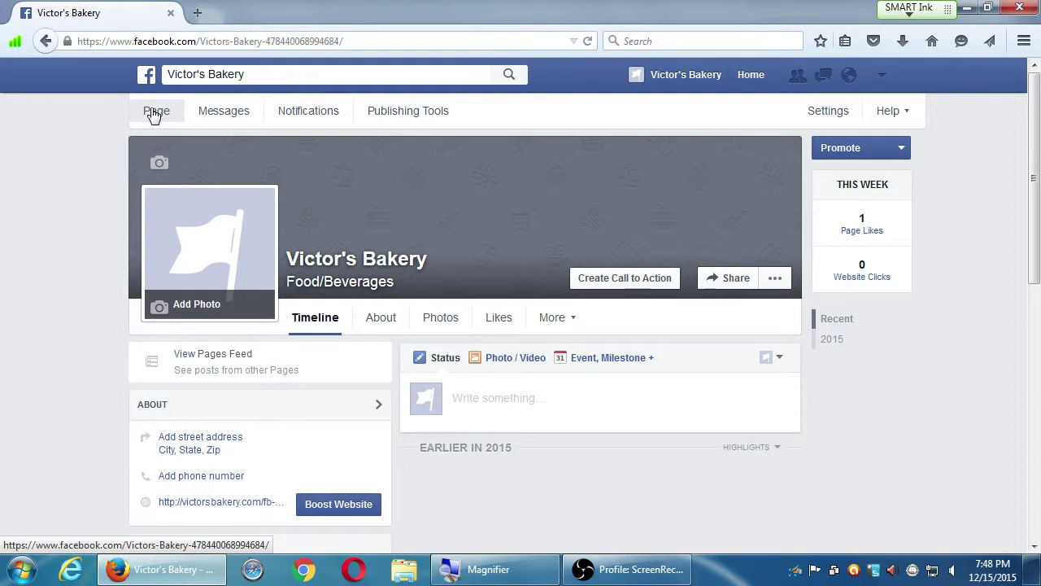
left_click(154, 114)
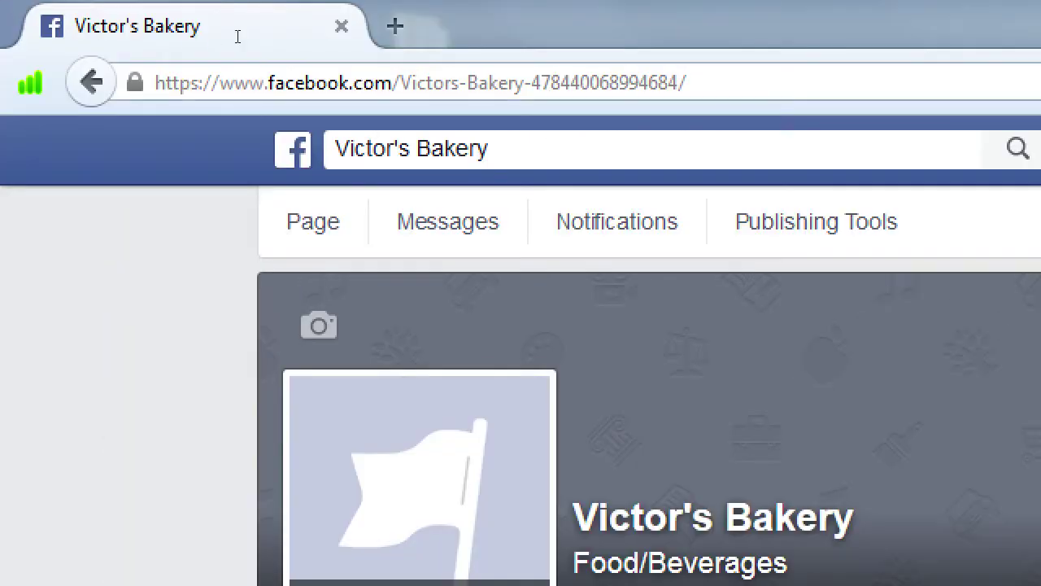
key("ctrl+l")
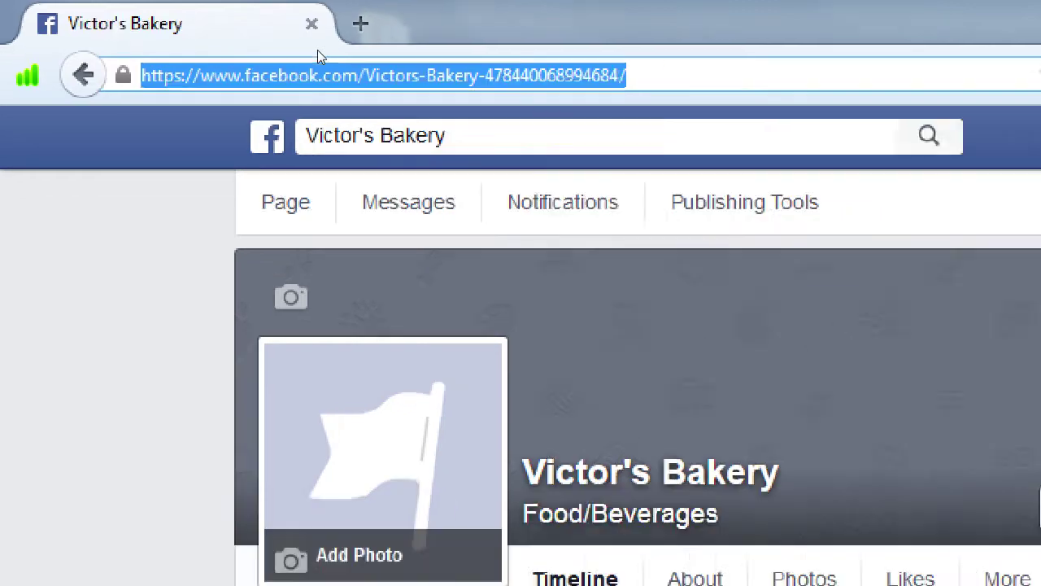
key("alt+Left")
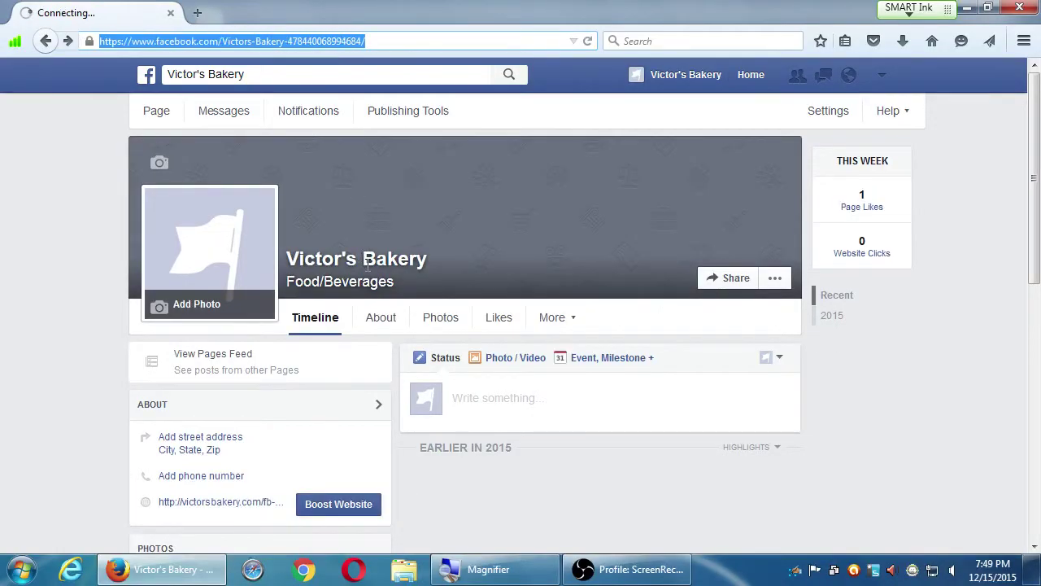
Open the Facebook Web Address setting in the bakery page's About information and close it without changes.
left_click(376, 315)
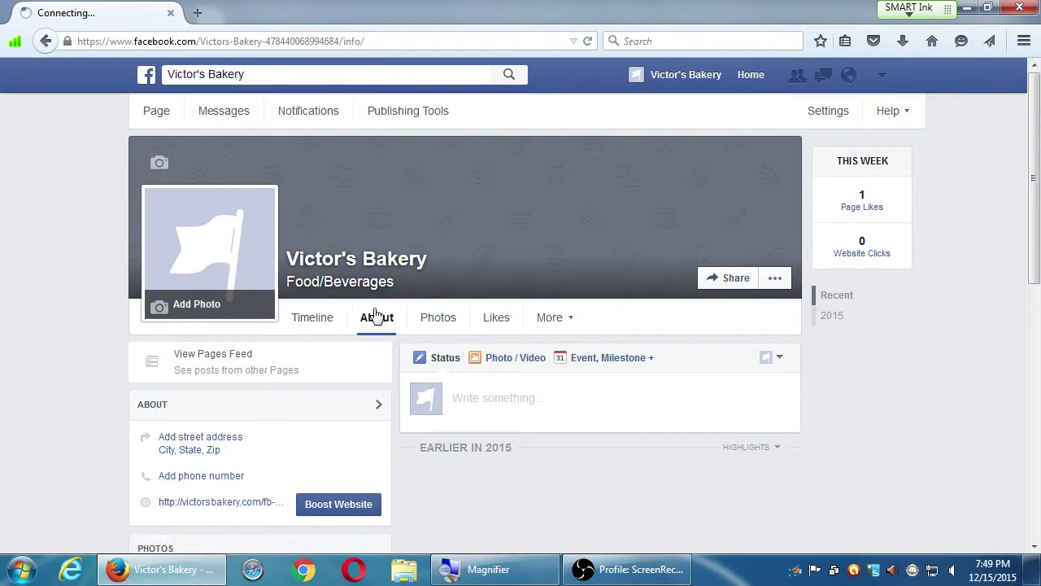
scroll(379, 322, "down", 2)
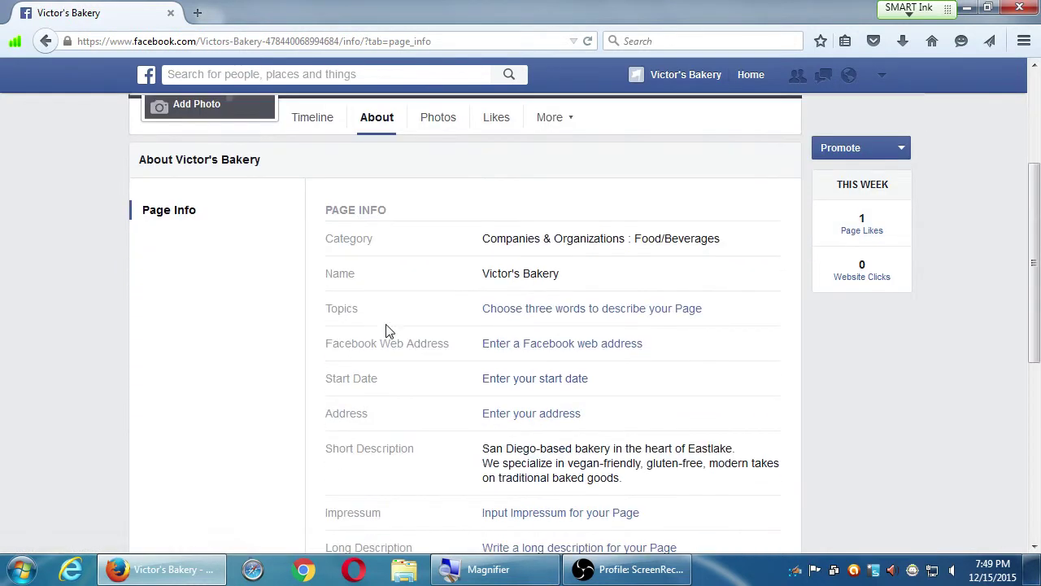
double_click(398, 343)
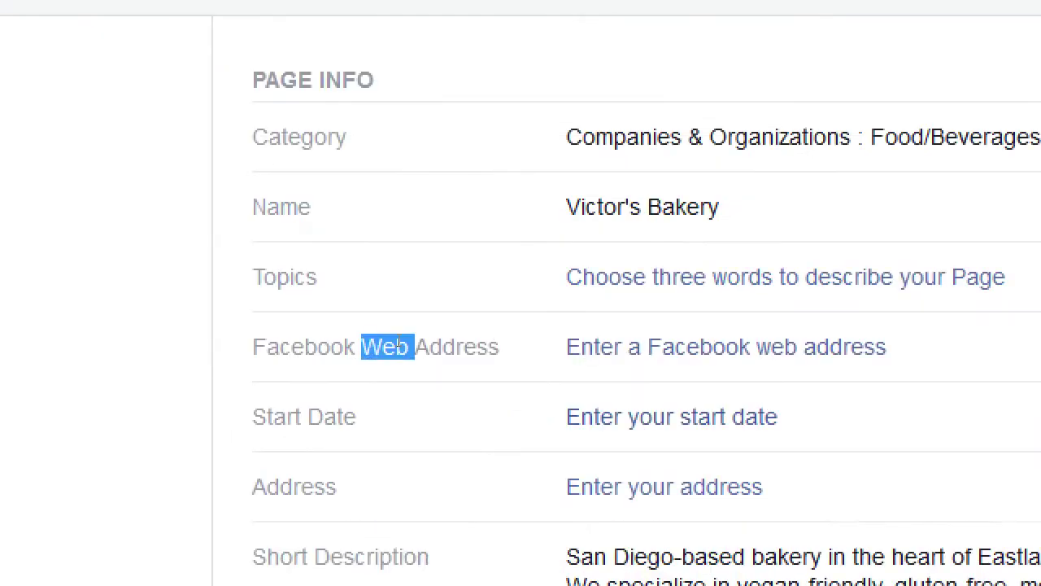
left_click_drag(456, 350, 325, 361)
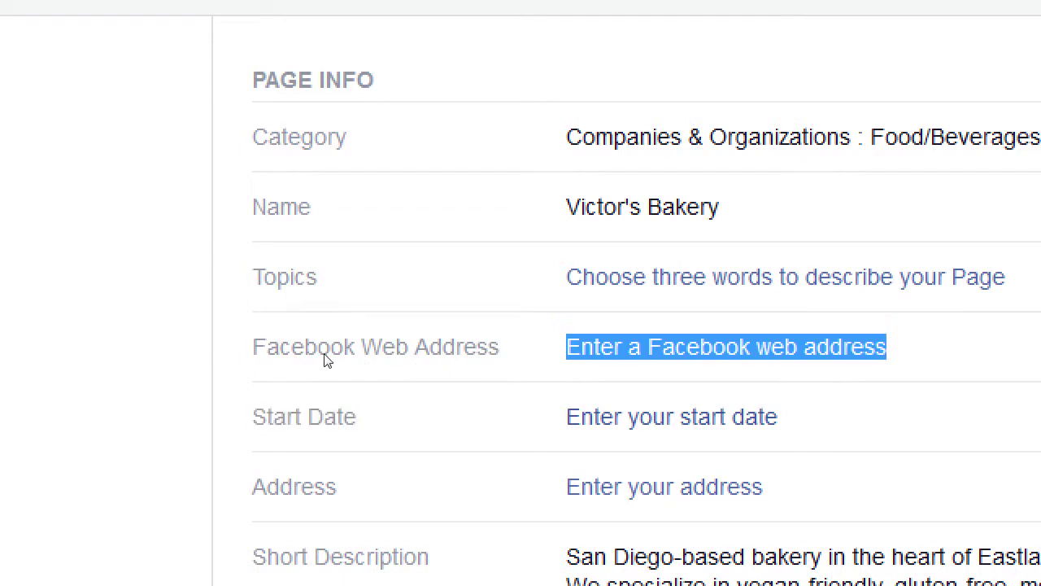
left_click(323, 351)
triple_click(323, 352)
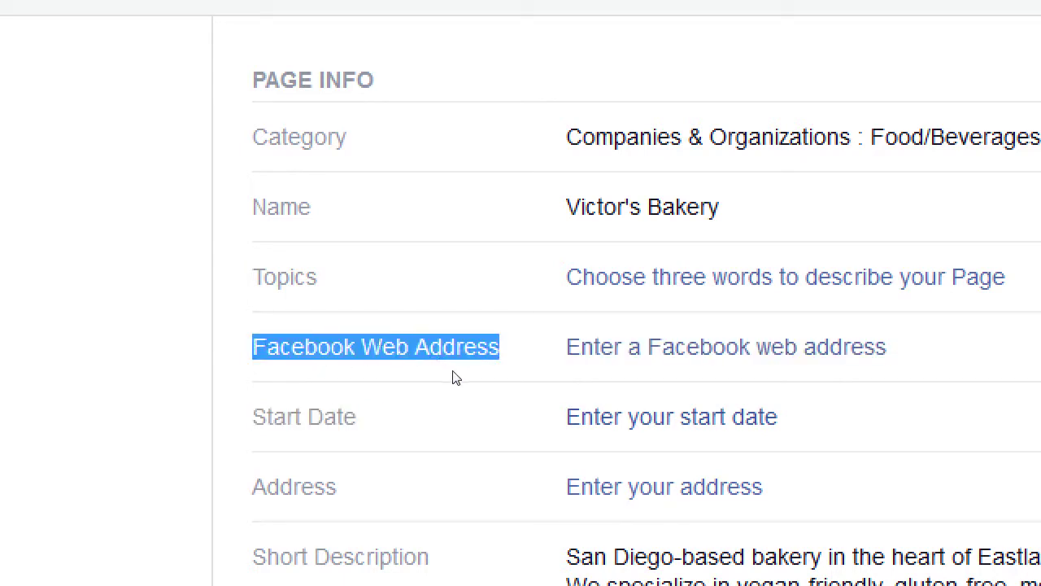
left_click(454, 343)
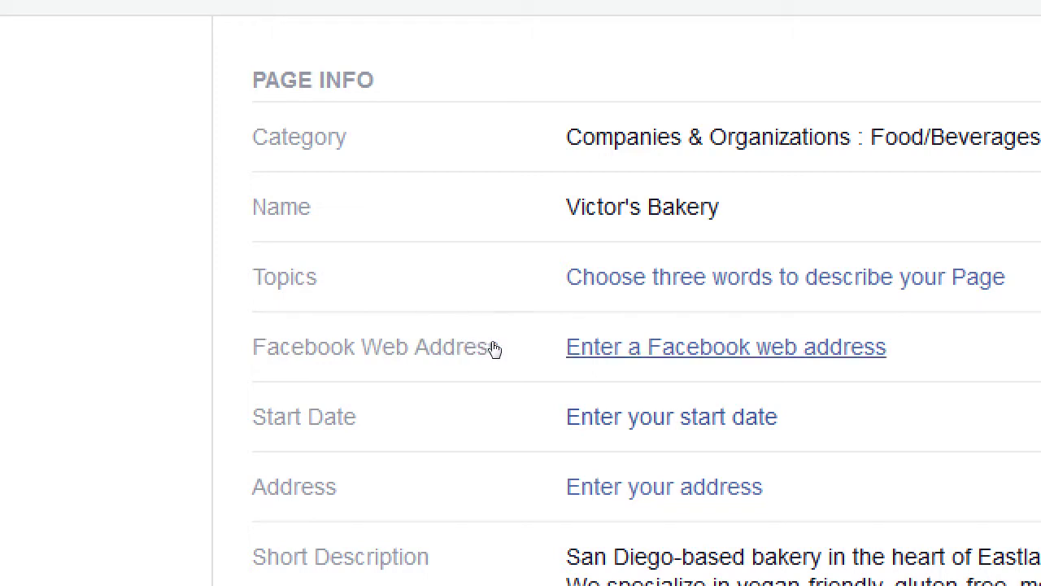
left_click(491, 348)
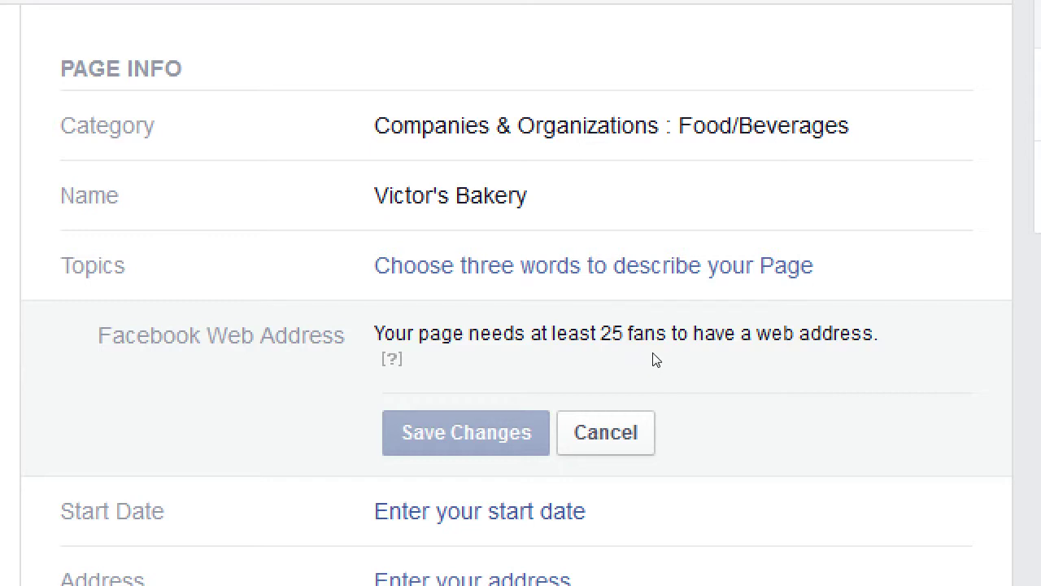
left_click(603, 415)
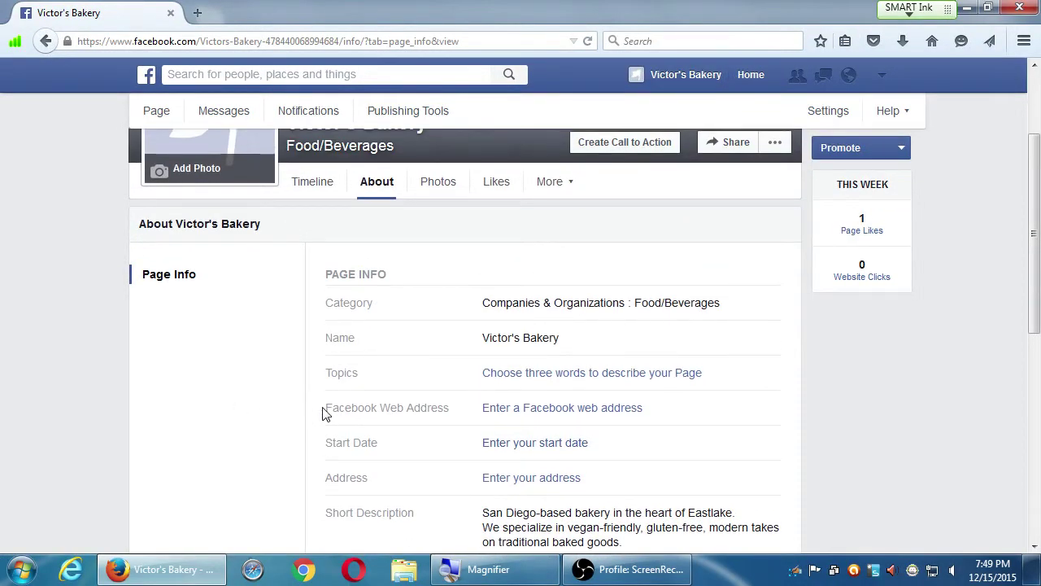
Highlight the Facebook Web Address label and the current page URL, and return to the bakery page's timeline.
left_click_drag(332, 409, 422, 405)
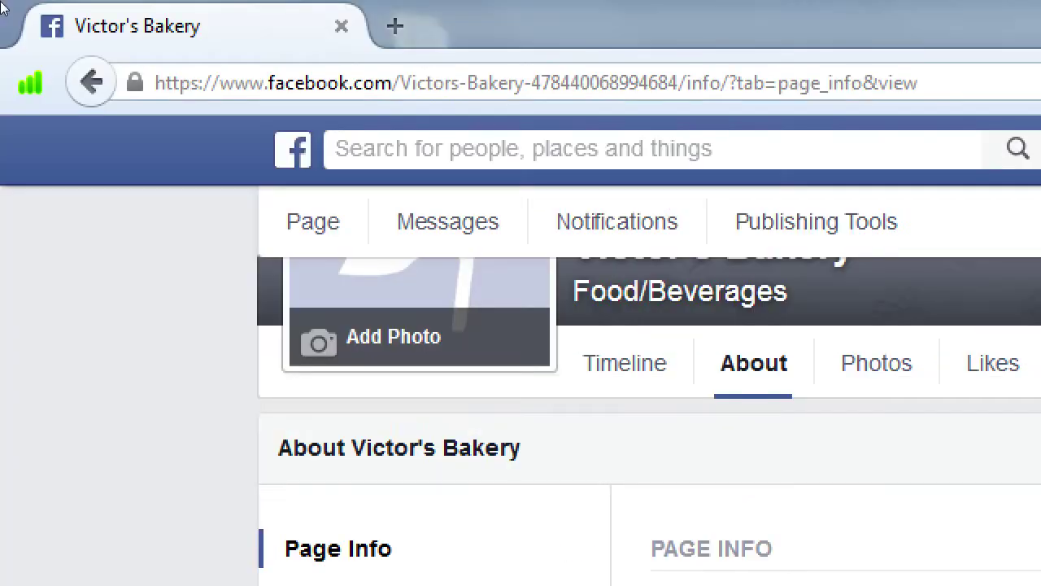
key("ctrl+l")
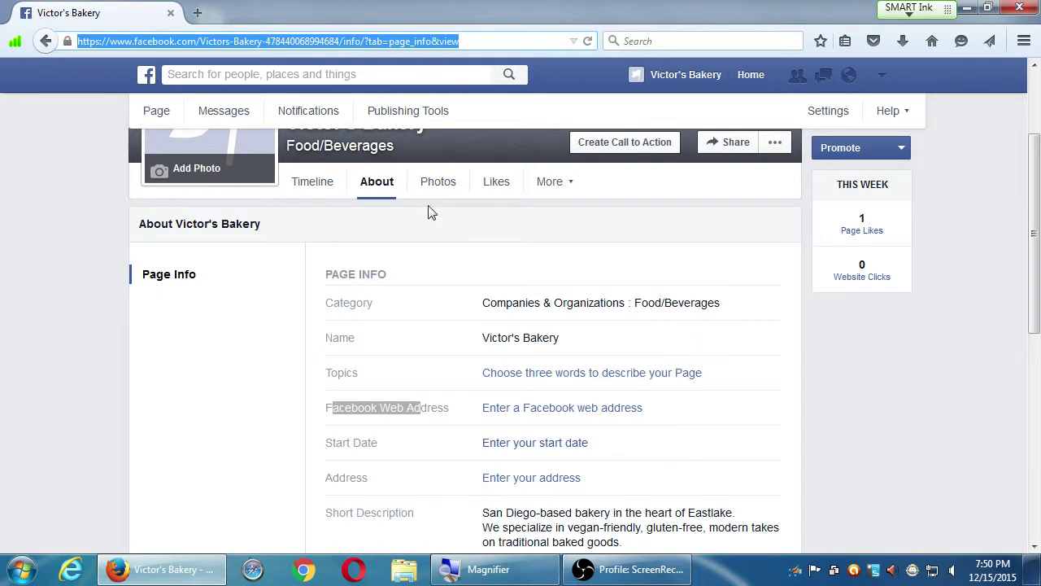
left_click(156, 111)
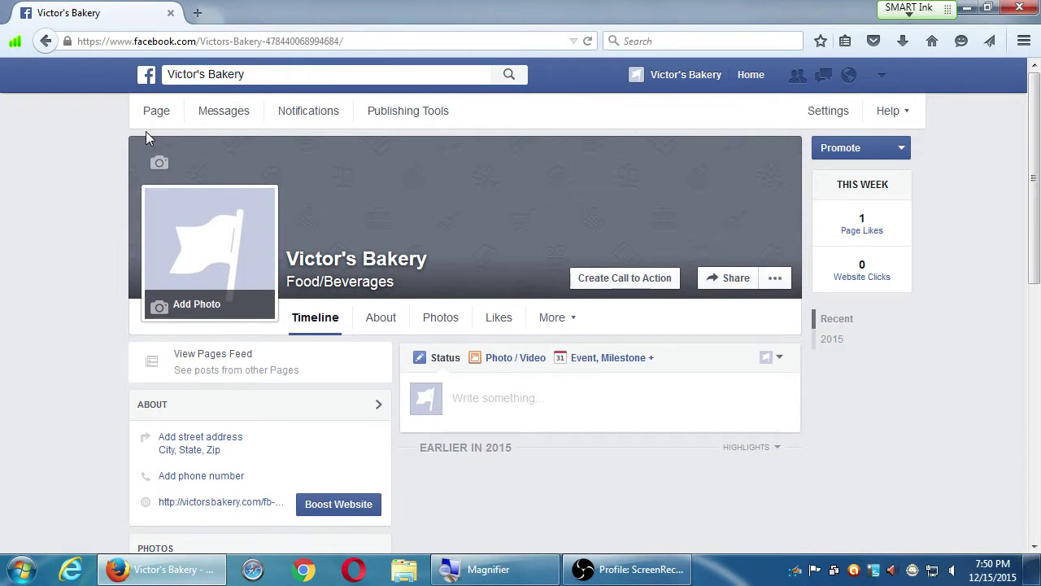
Search Facebook for "bakery" and open the Sweet Cheeks Baking Company page.
key("super+plus")
left_click(325, 74)
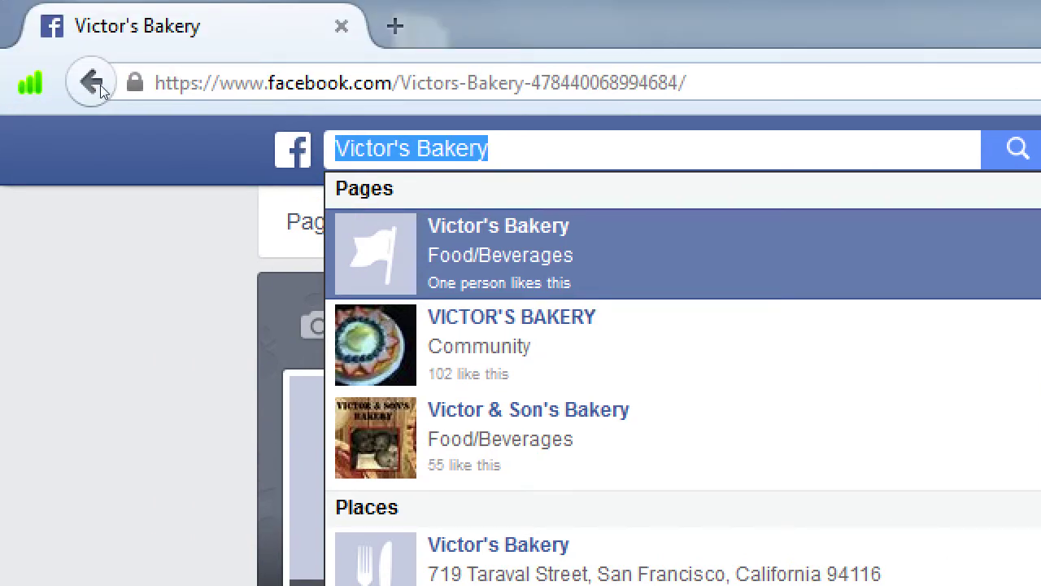
key("BackSpace")
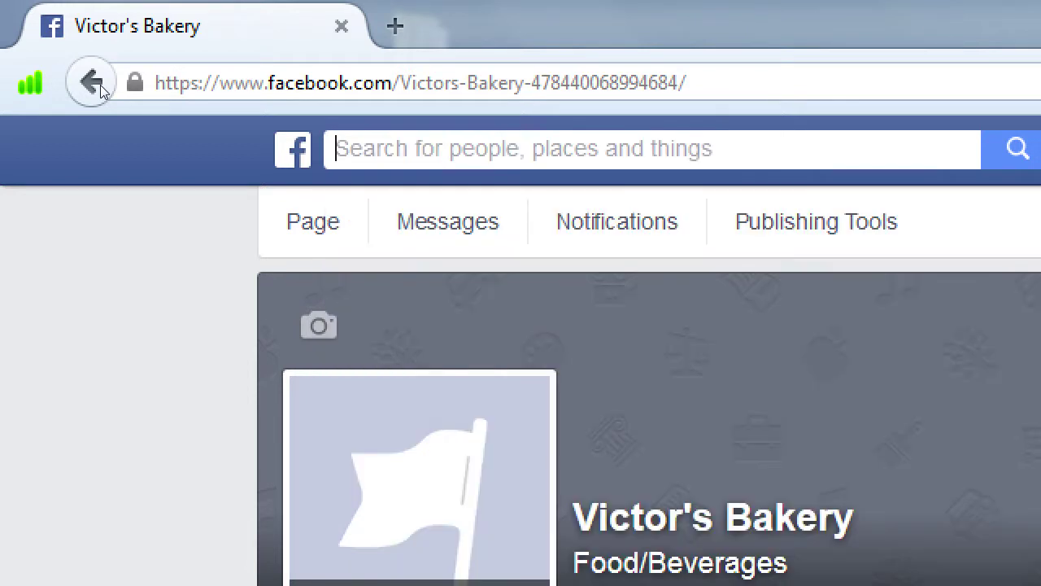
type("bakery")
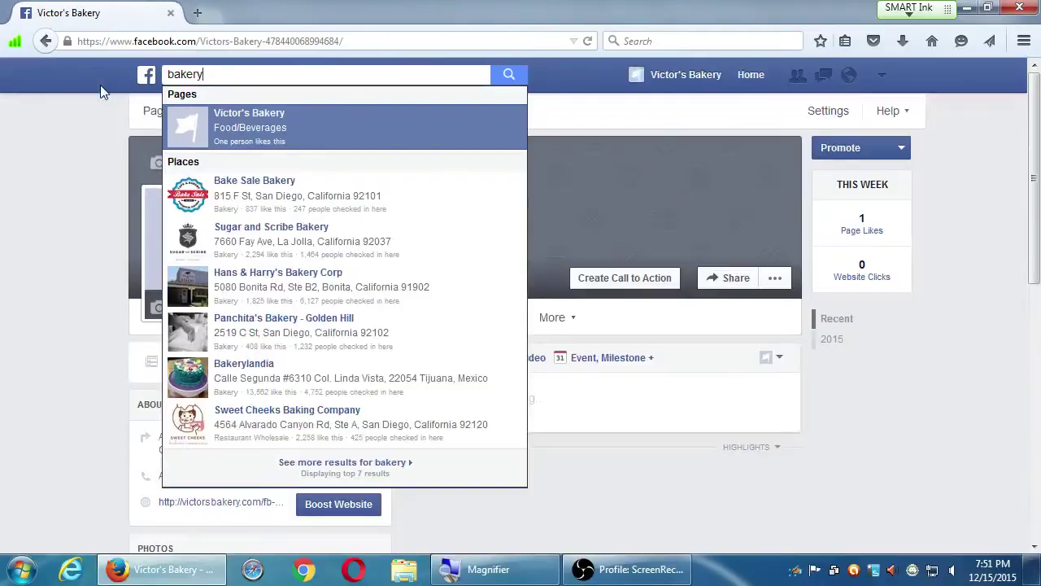
left_click(312, 429)
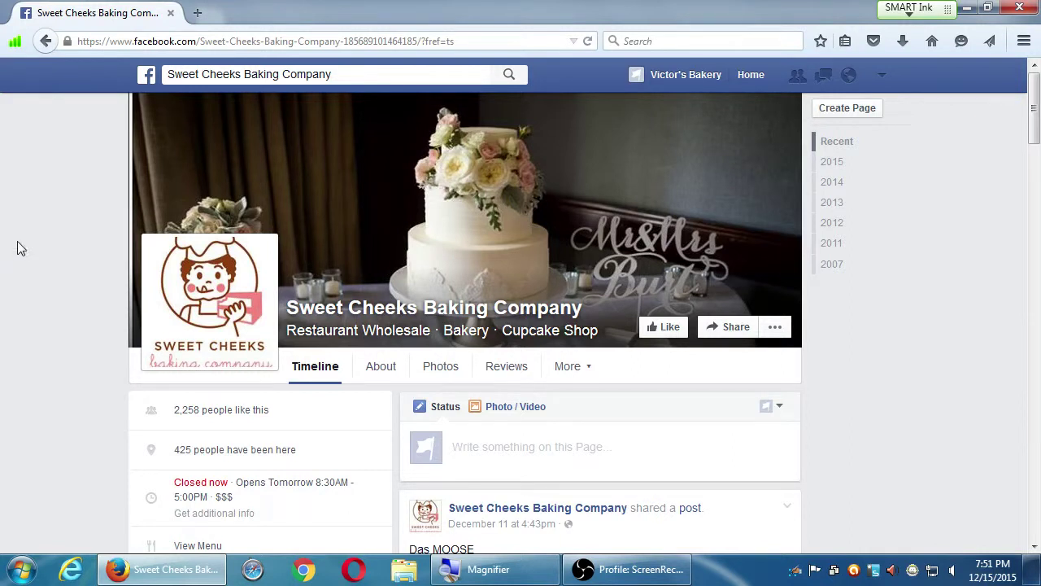
Search Facebook for "mrs fi" and open the Mrs. Fields page from the suggestions.
left_click(342, 74)
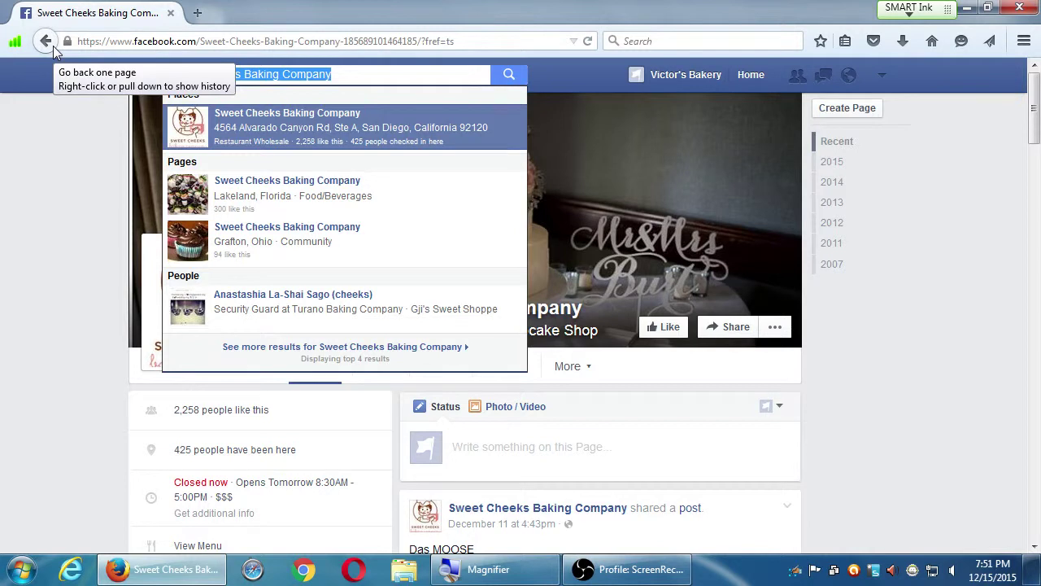
type("mrs fi")
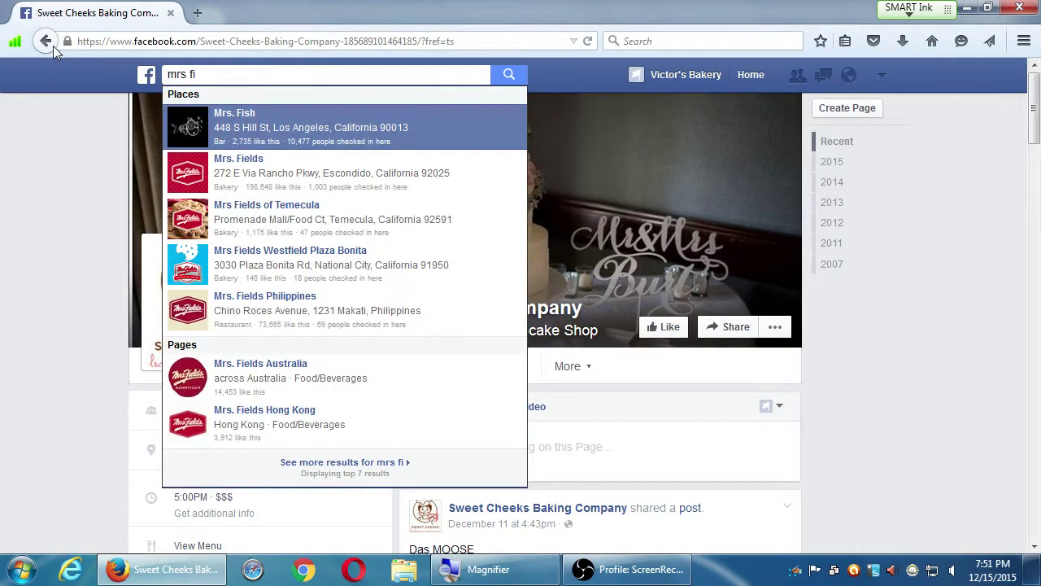
key("Down")
key("Return")
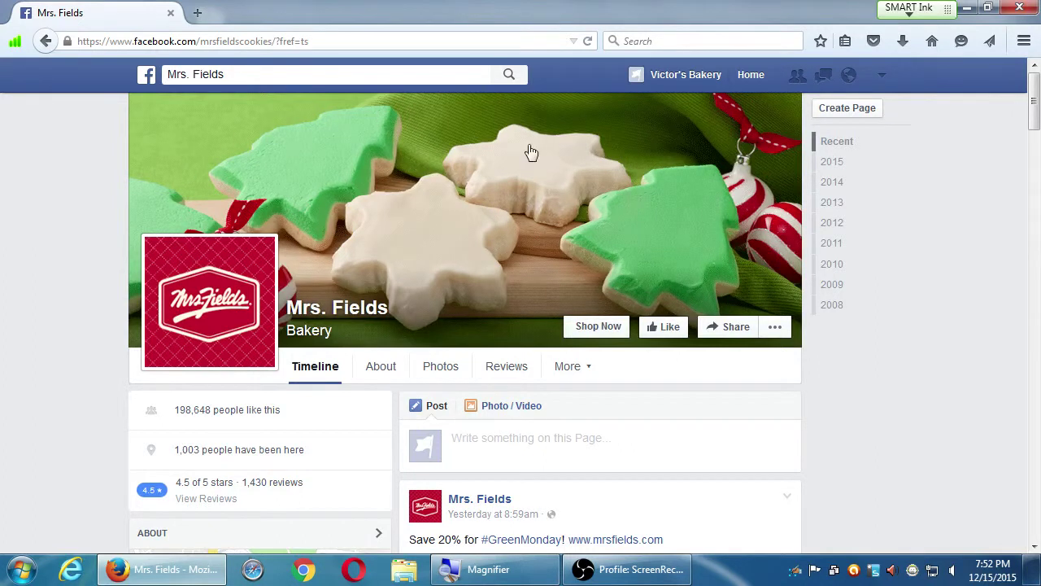
View the news feed of Victor's Bakery and return to the bakery's own page.
left_click(691, 78)
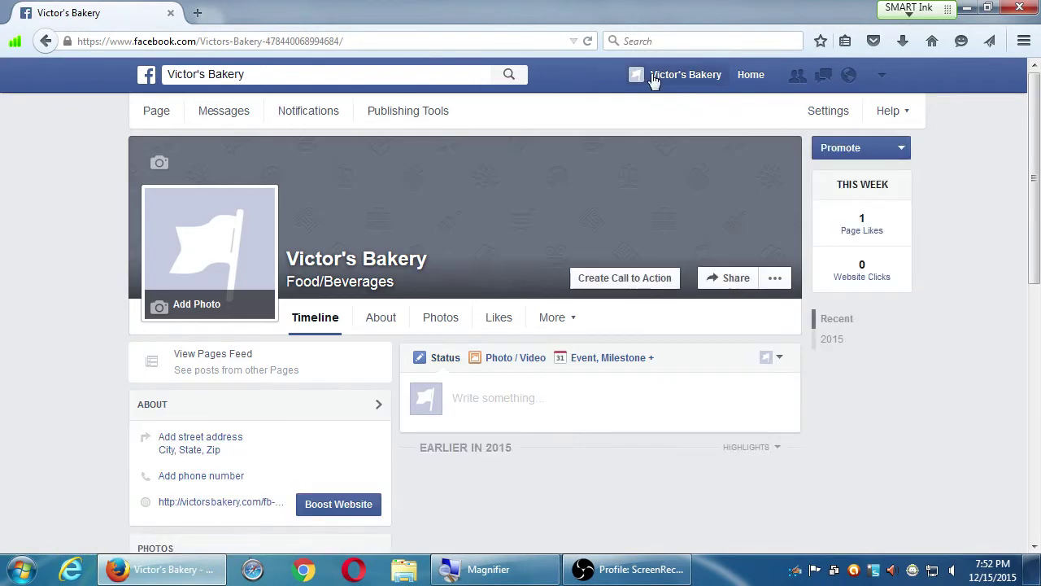
left_click(749, 75)
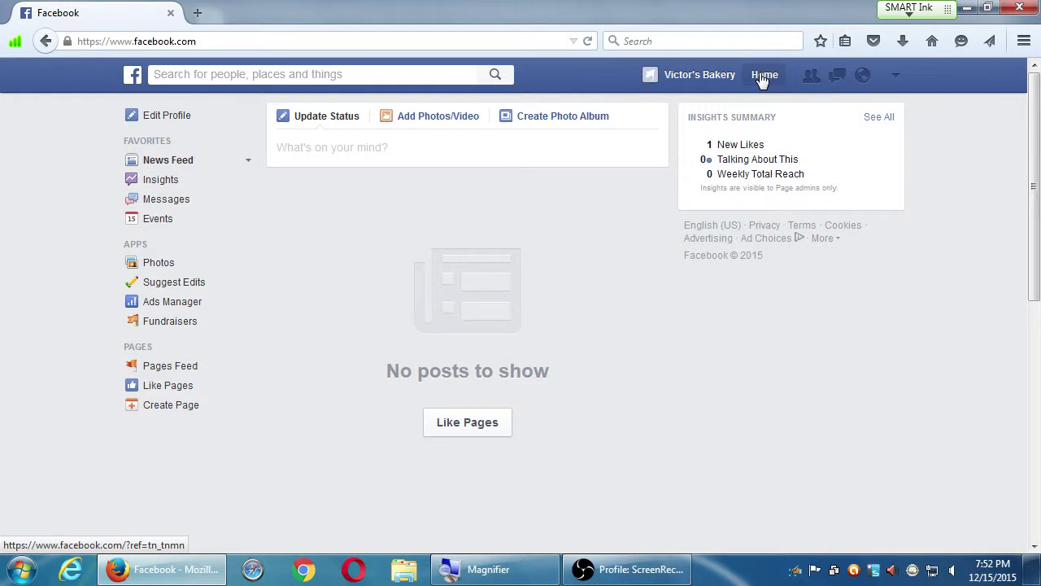
left_click(697, 82)
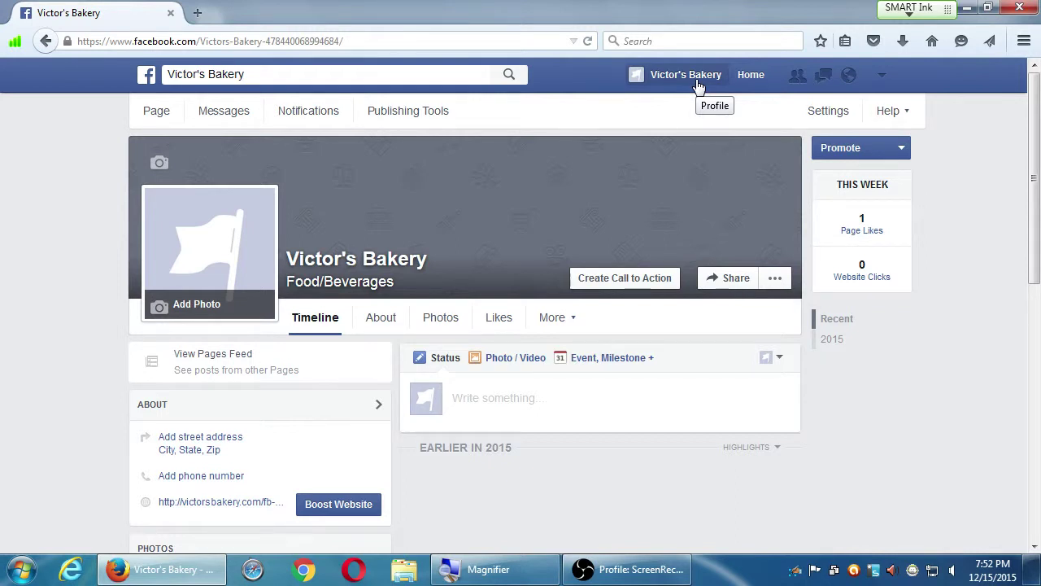
Start creating a call-to-action button for the bakery page and preview it for iPhone, Android and Website.
scroll(623, 263, "down", 1)
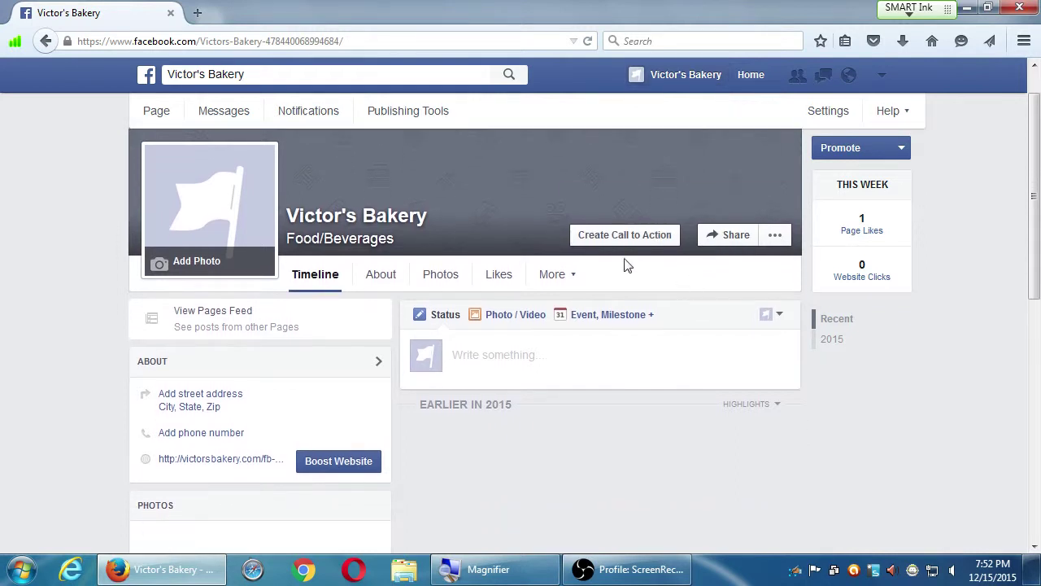
scroll(638, 224, "up", 1)
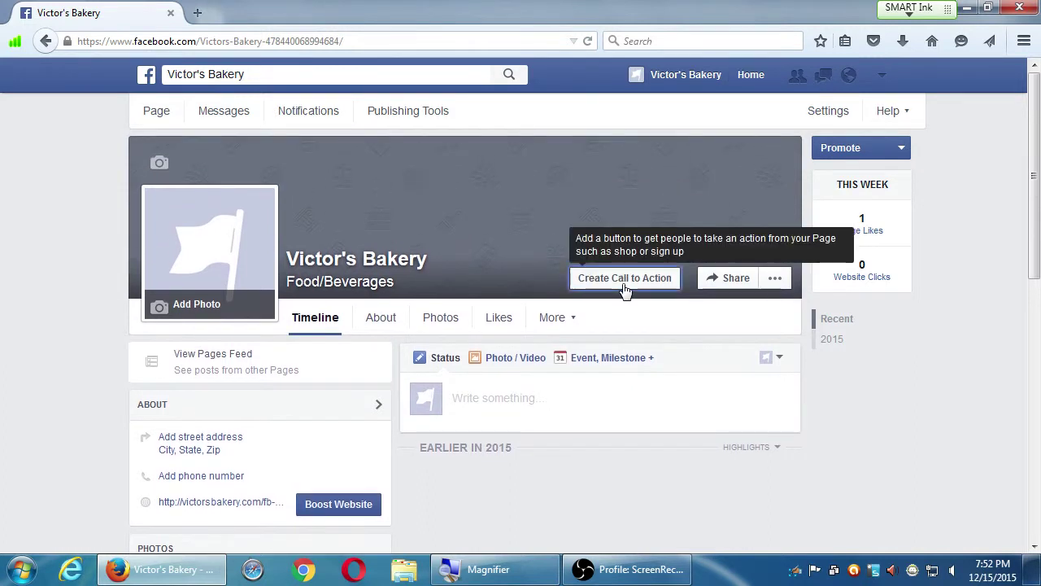
left_click(624, 280)
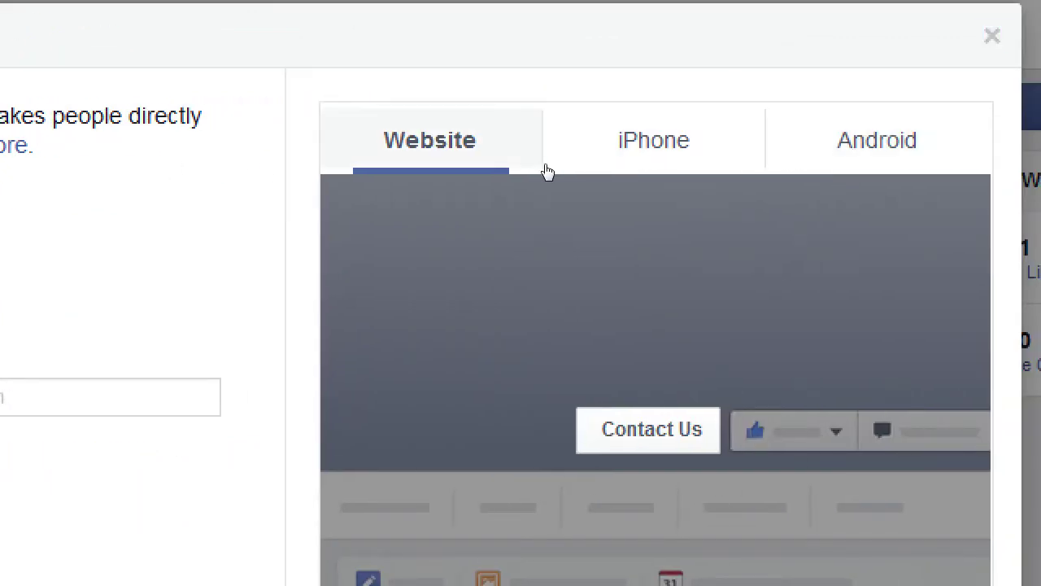
left_click(666, 167)
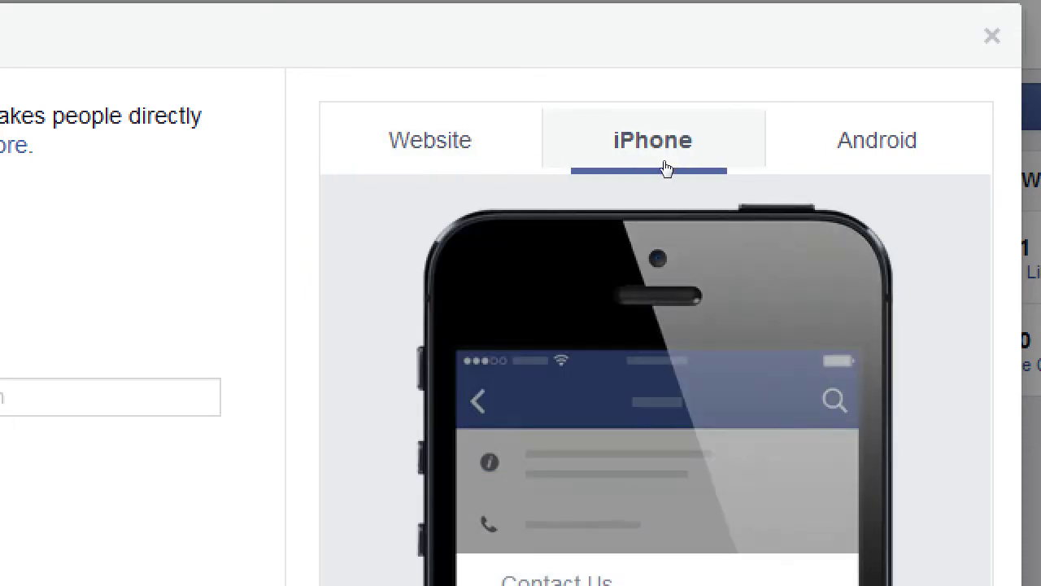
left_click(785, 166)
left_click(533, 165)
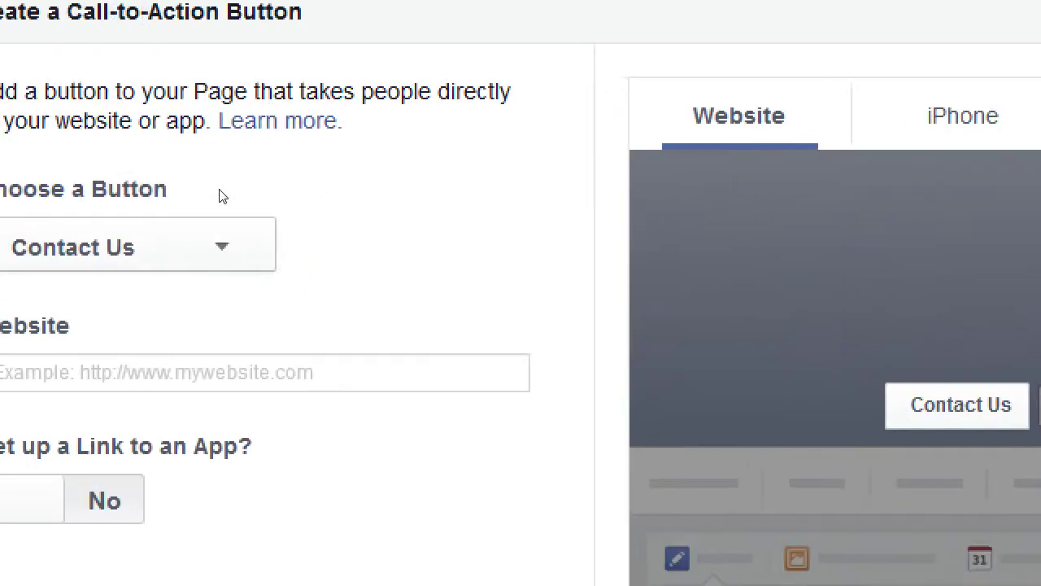
Review the available call-to-action button types and try Call Now, followed by Book Now.
left_click(145, 256)
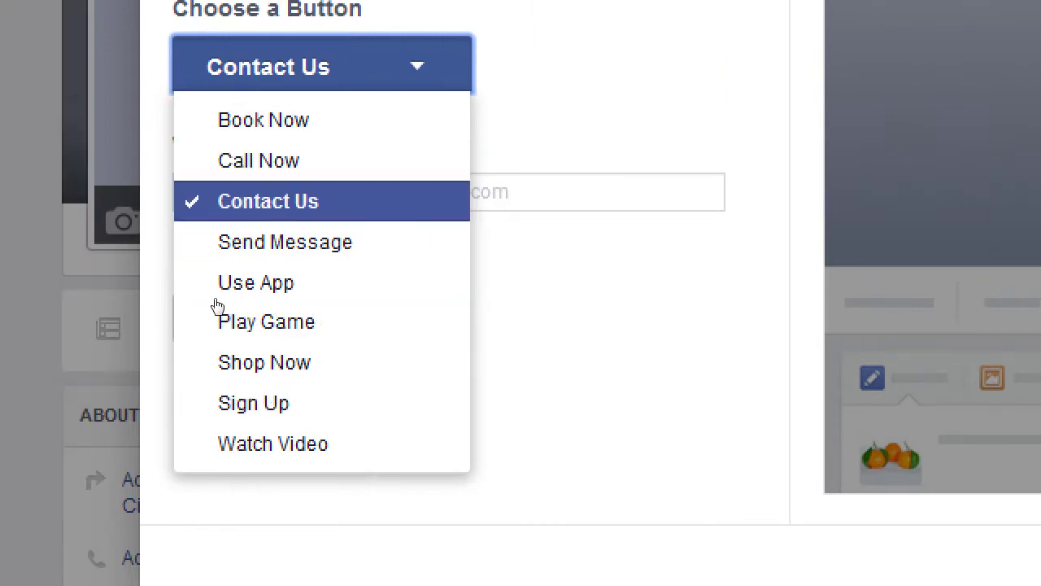
key("Escape")
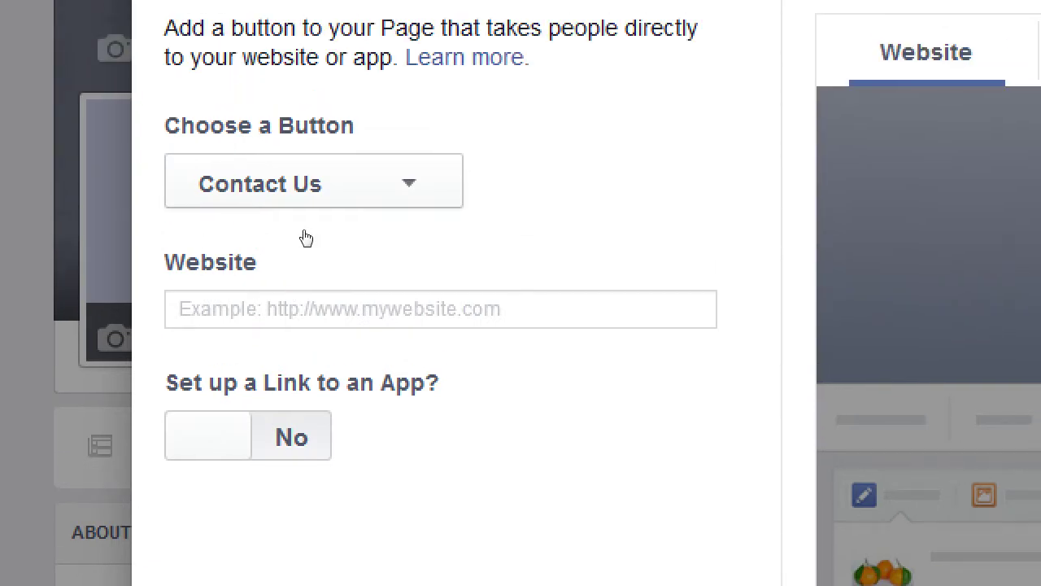
left_click(302, 201)
left_click(281, 276)
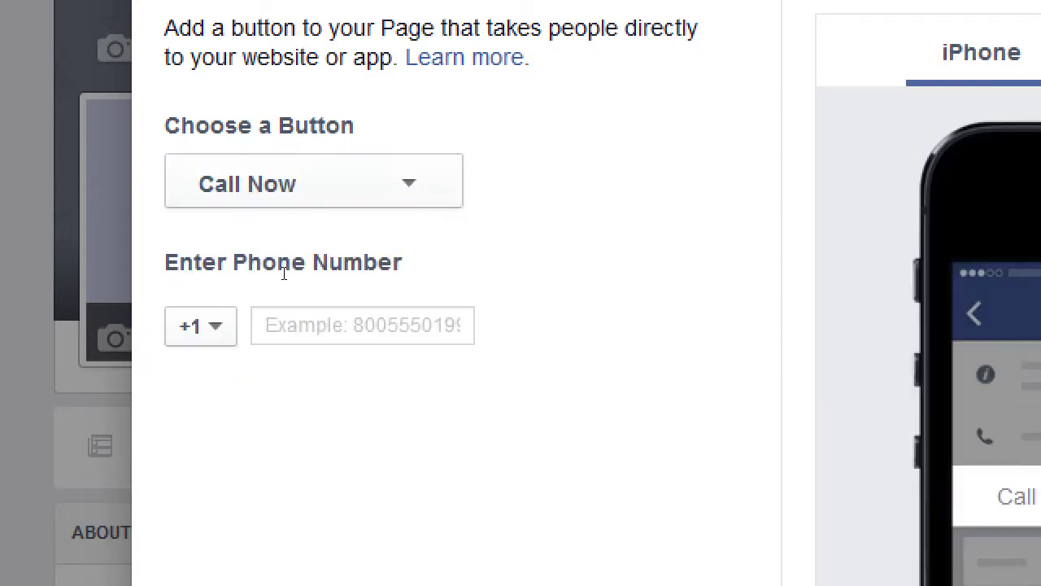
left_click(275, 196)
left_click(269, 244)
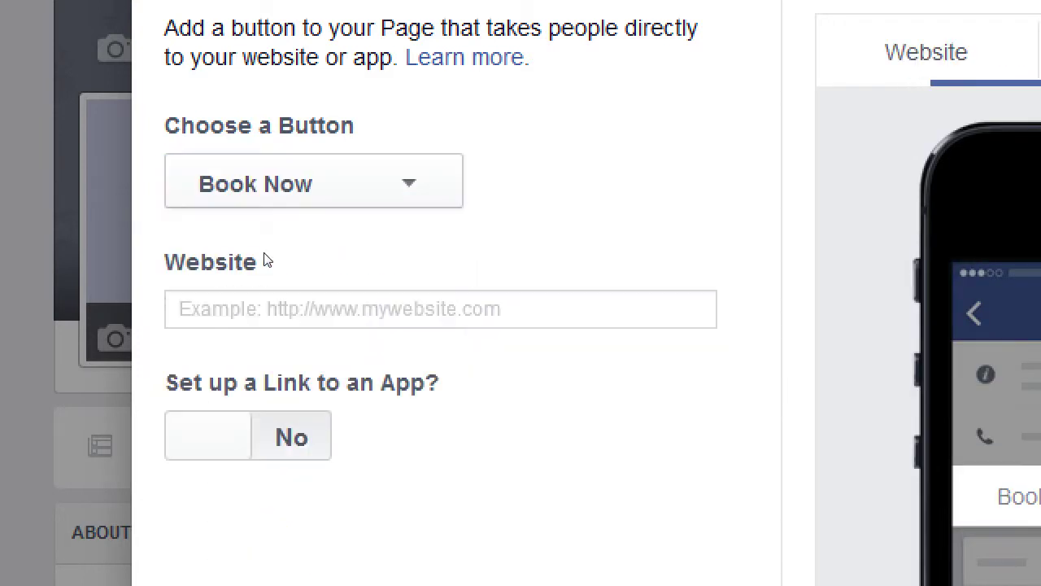
Try the Send Message and Use App button types and switch back to Book Now.
left_click(273, 199)
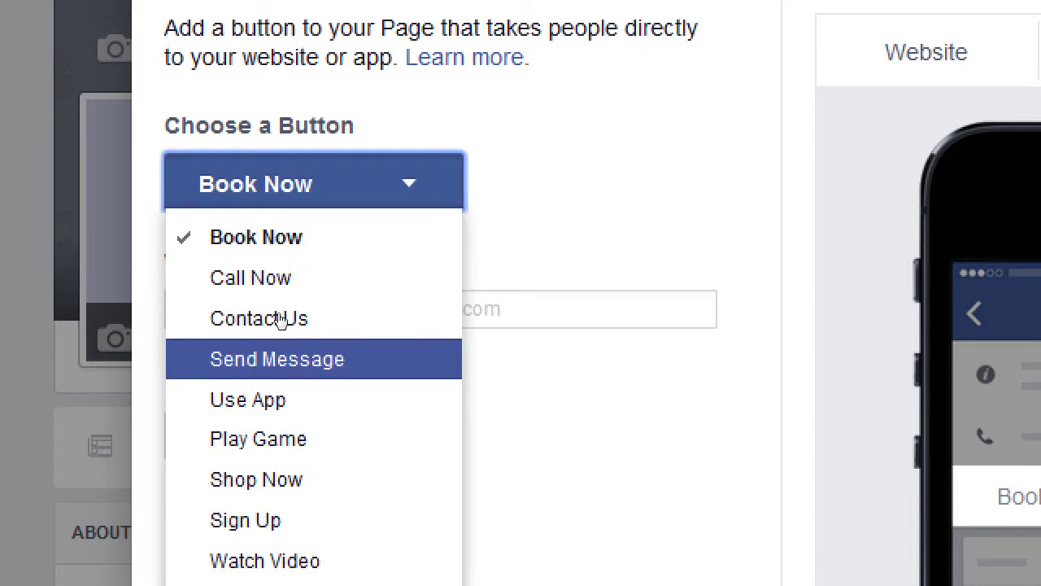
left_click(281, 356)
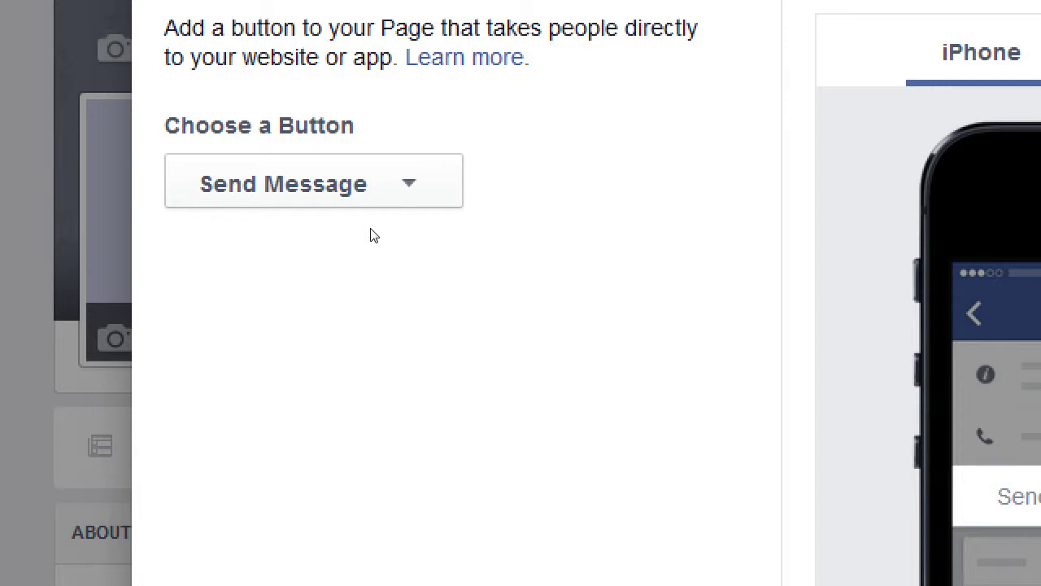
left_click(223, 201)
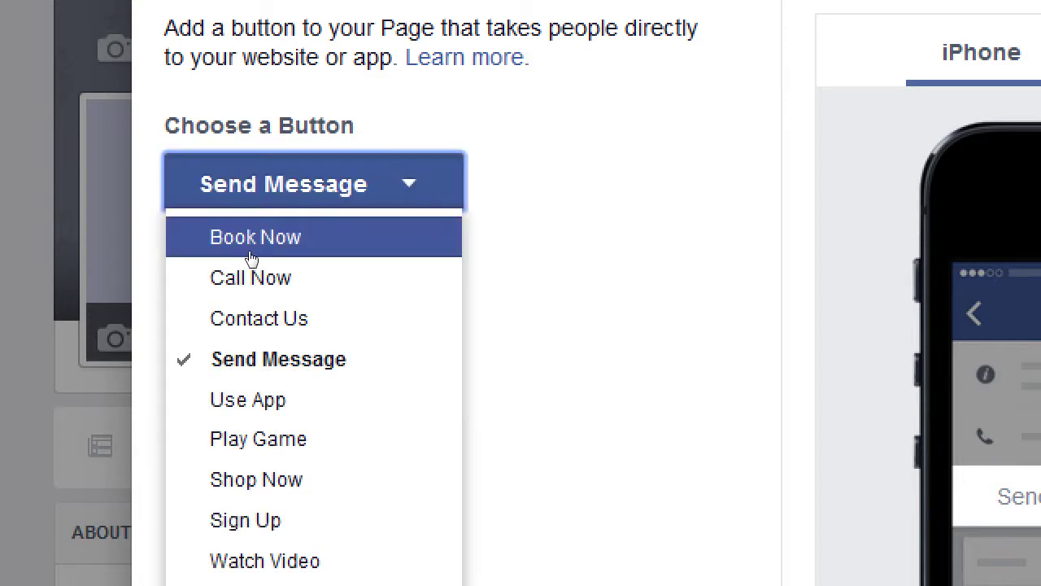
key("Return")
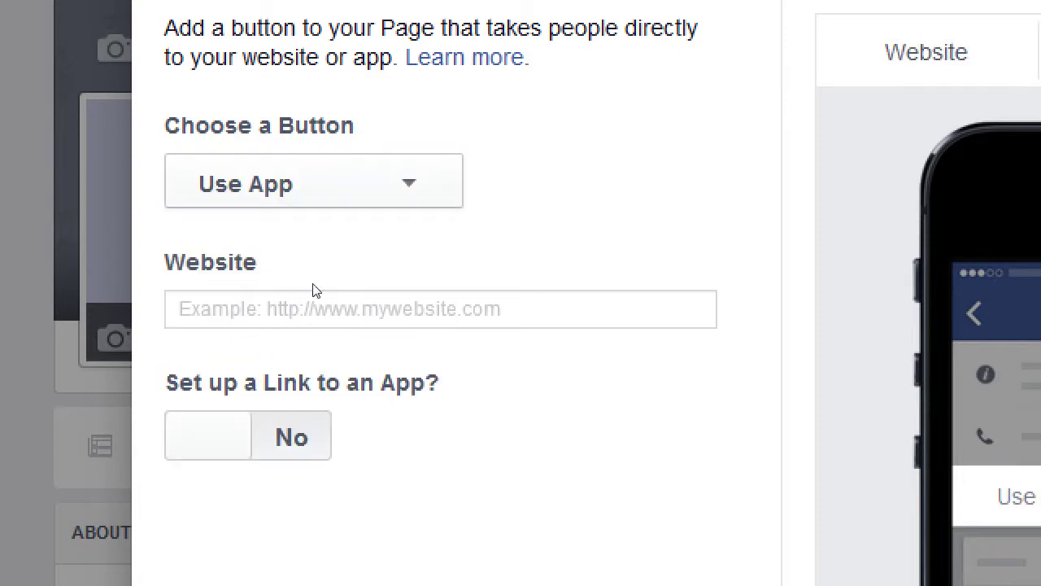
key("Return")
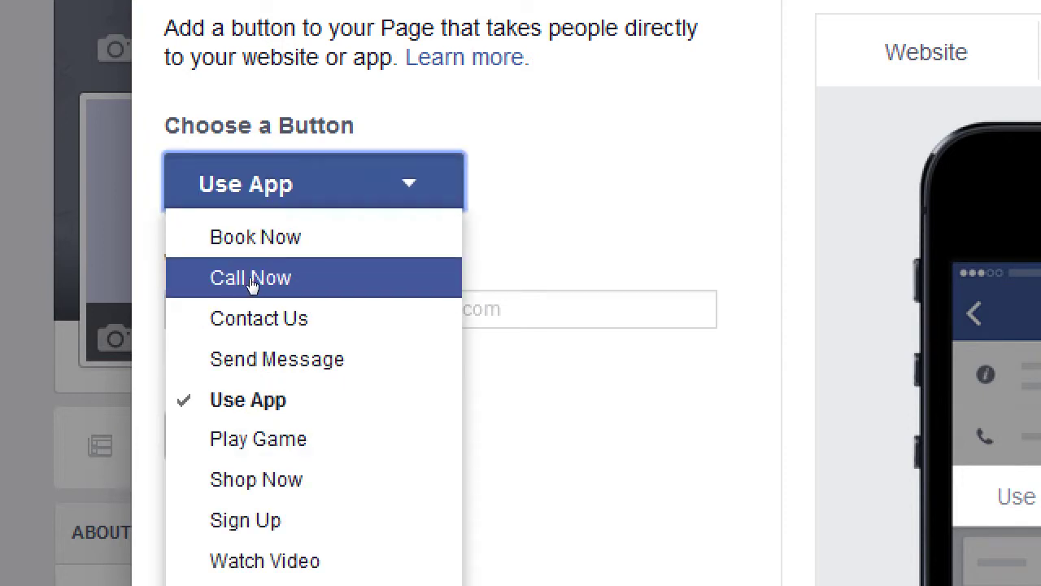
left_click(249, 258)
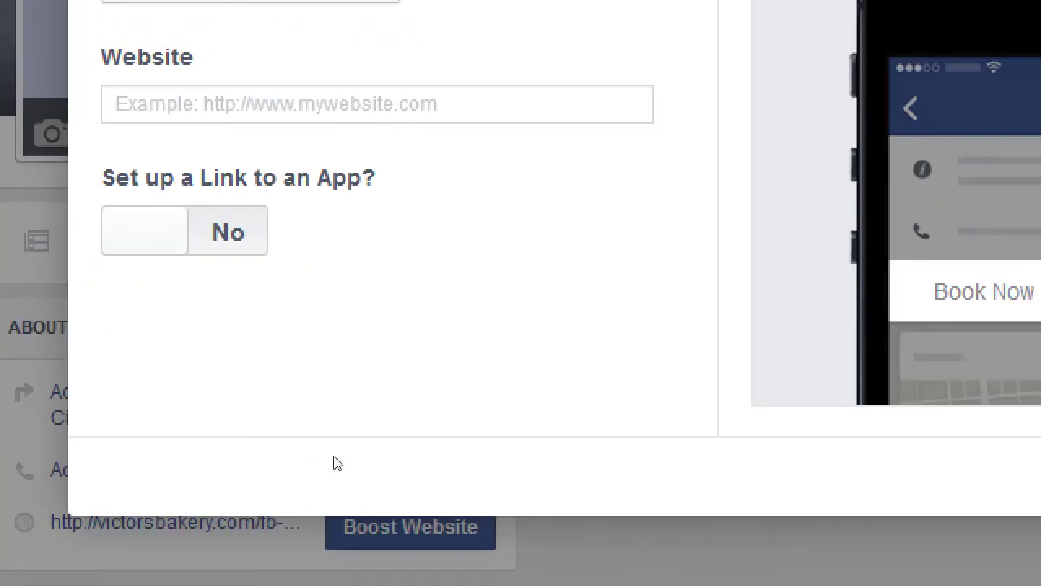
Turn on the link to an app, try App as the iOS destination and set it back to Website.
key("space")
scroll(242, 362, "down", 5)
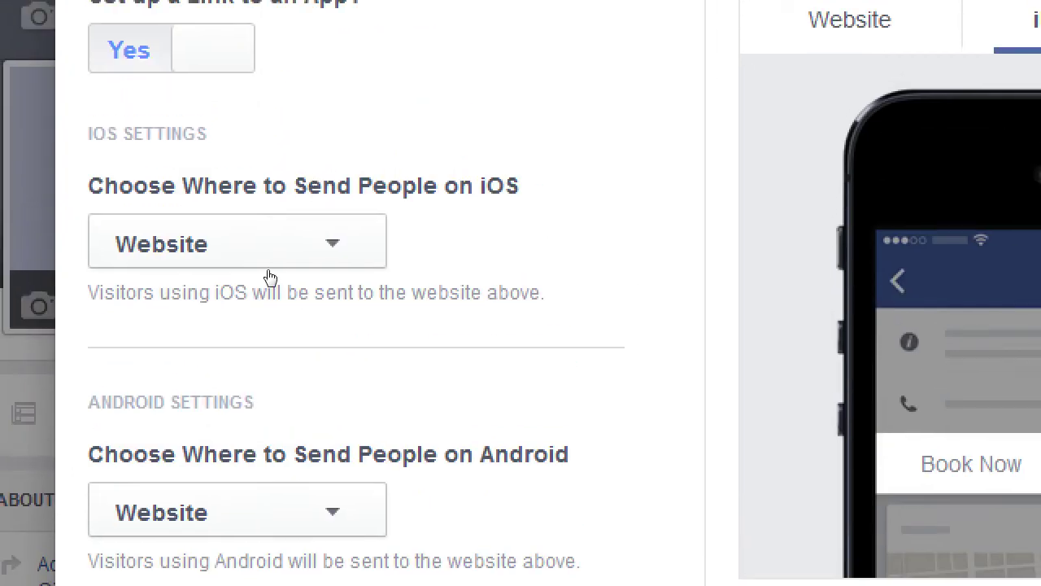
left_click(269, 262)
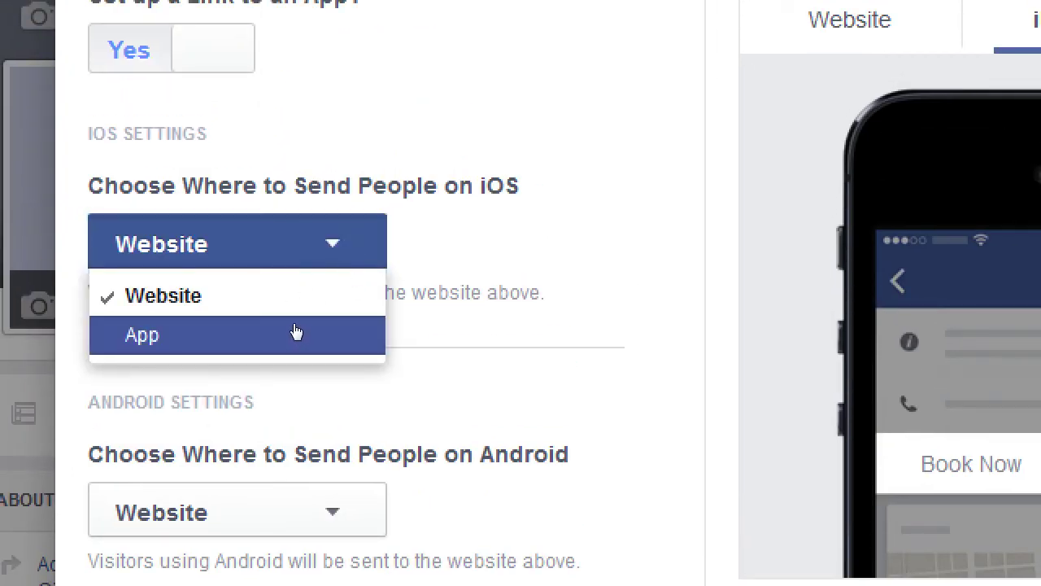
left_click(297, 331)
left_click(293, 260)
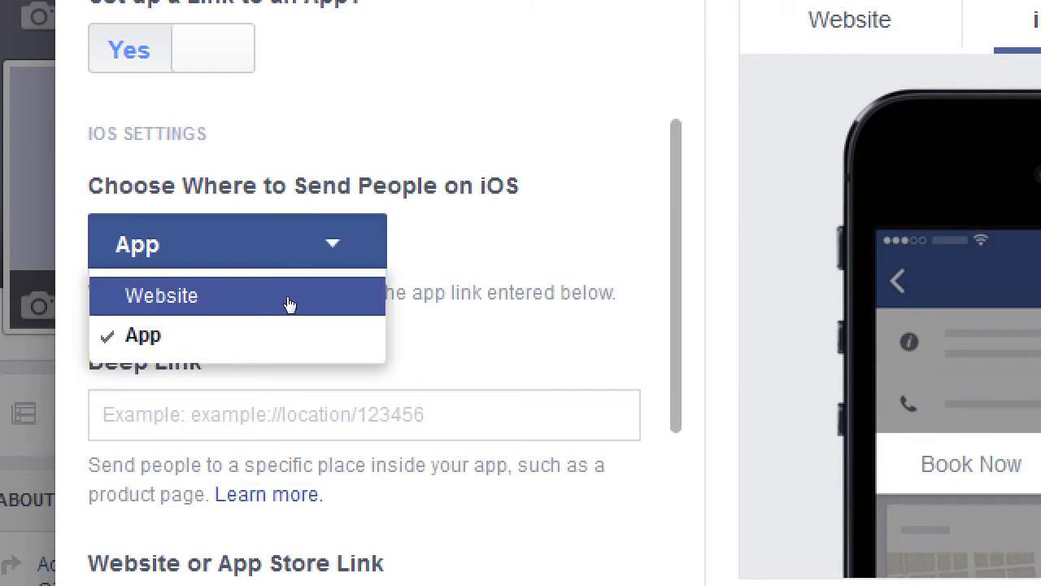
left_click(289, 303)
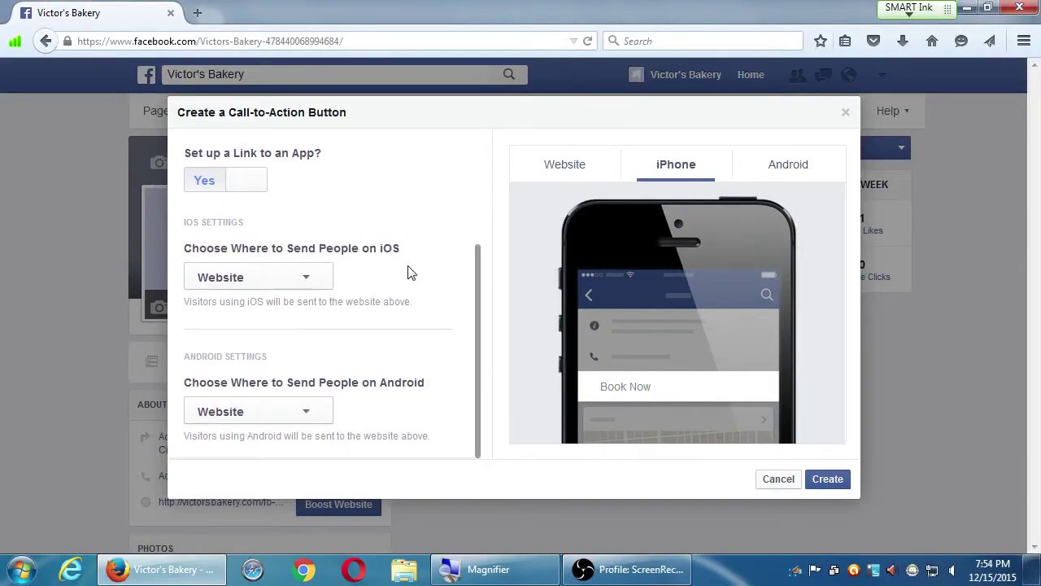
Create a Contact Us button that links to the website victor.com, with the app link turned off.
scroll(405, 274, "up", 4)
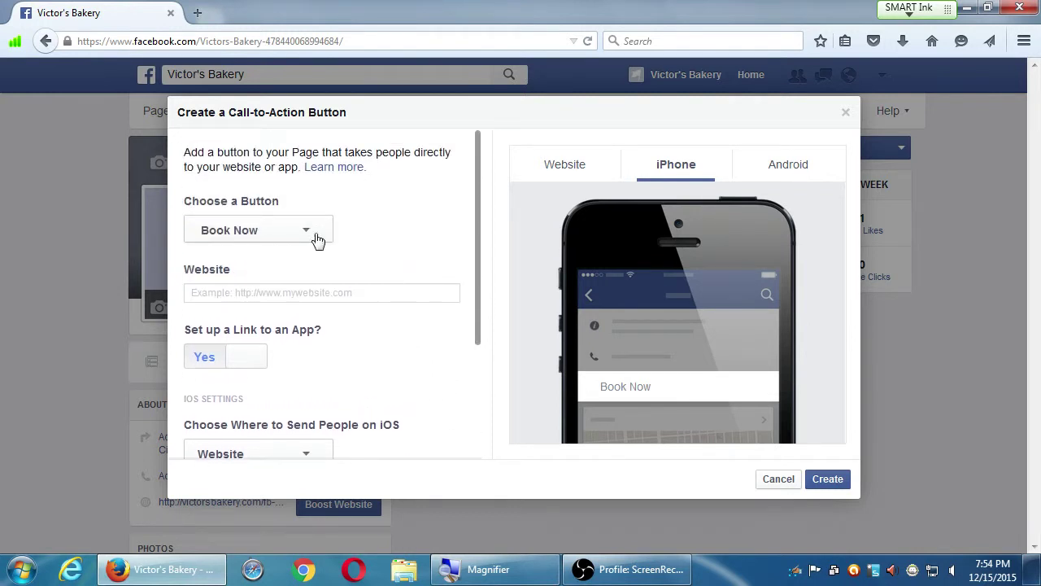
left_click(317, 239)
key("Escape")
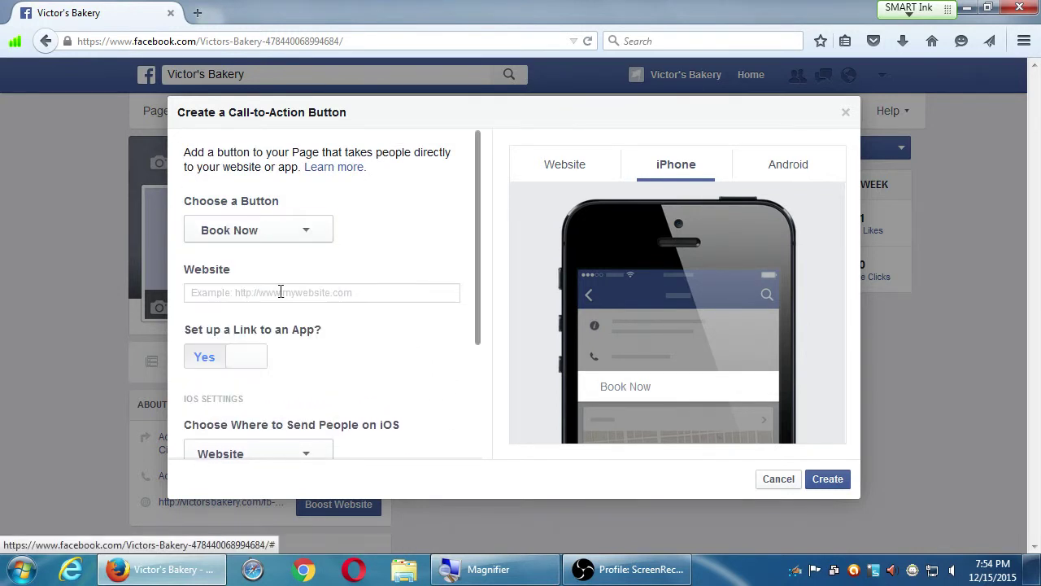
left_click(251, 363)
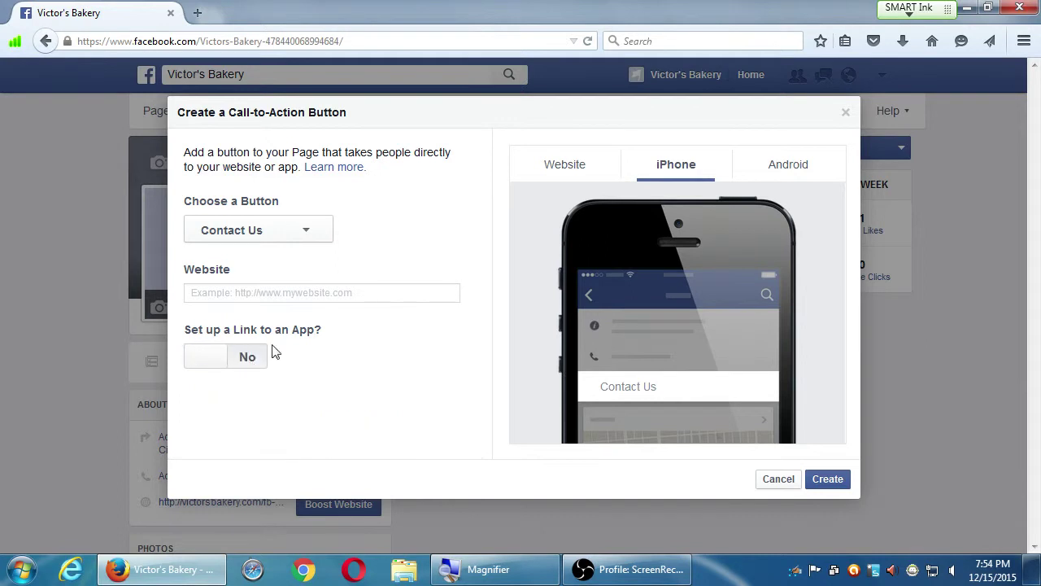
left_click(407, 293)
type("victor.com")
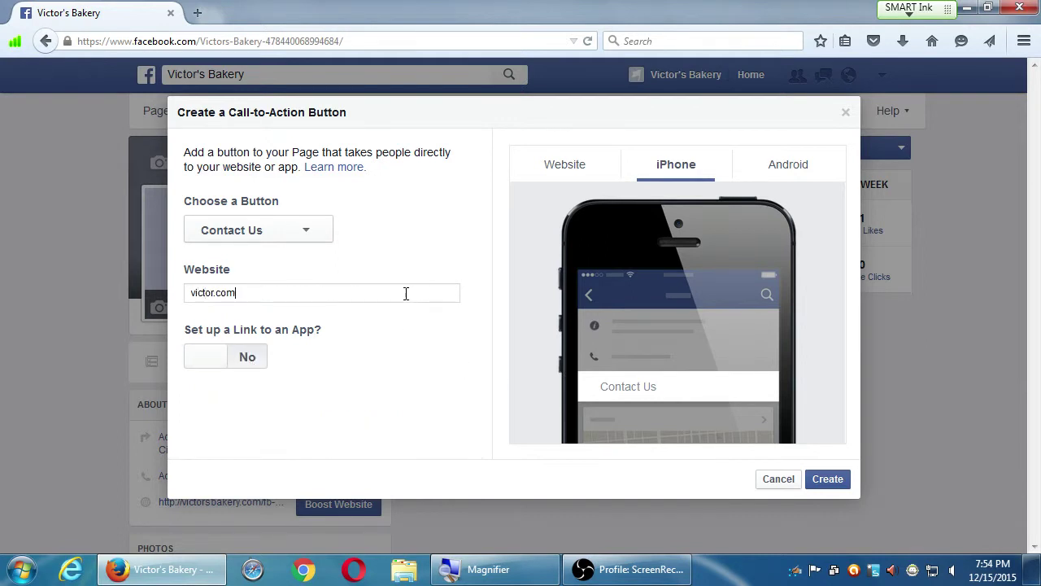
left_click(824, 476)
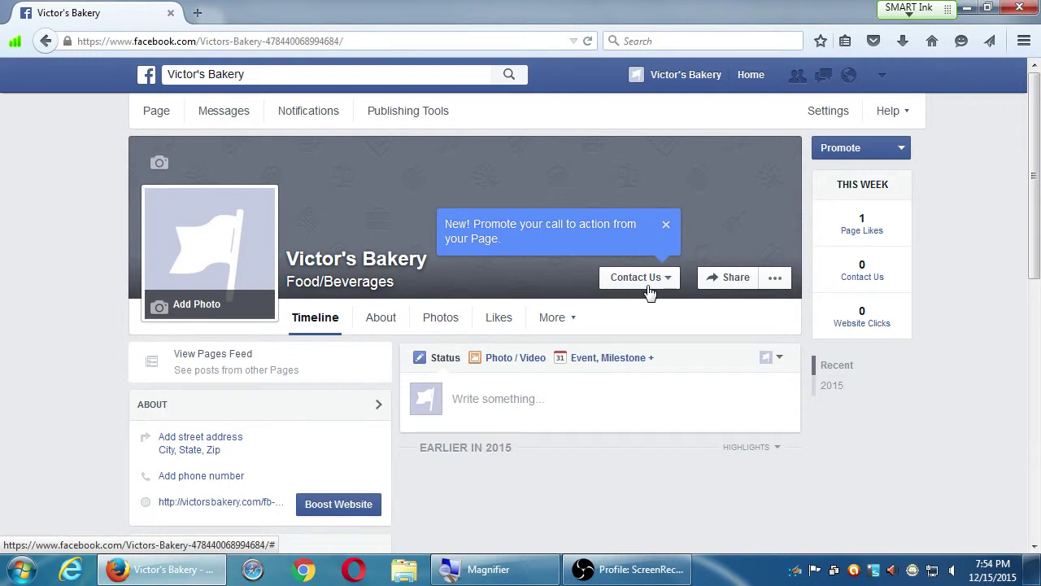
Review the management options of the new Contact Us button.
left_click(649, 291)
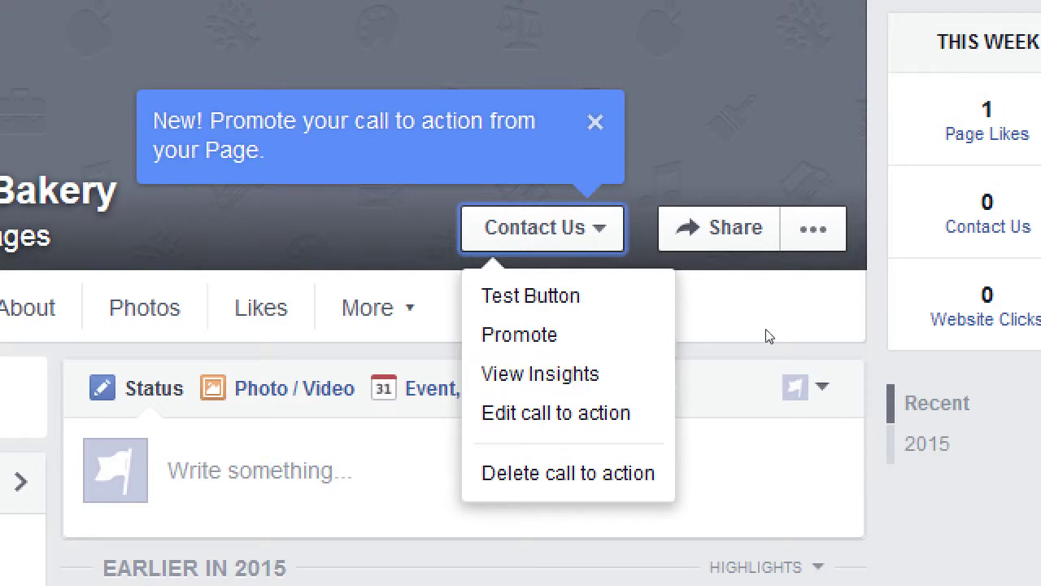
left_click(746, 315)
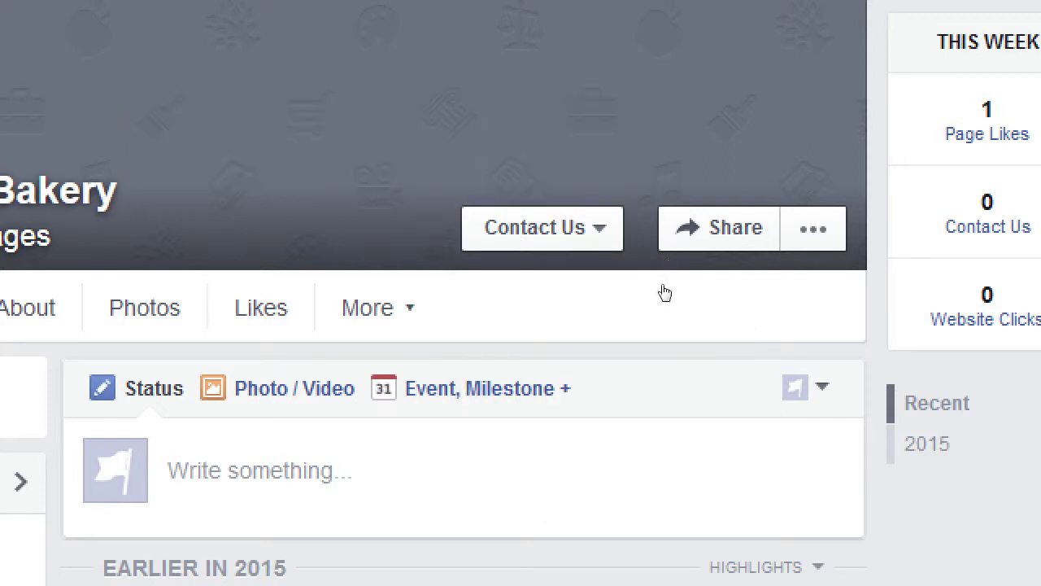
key("Return")
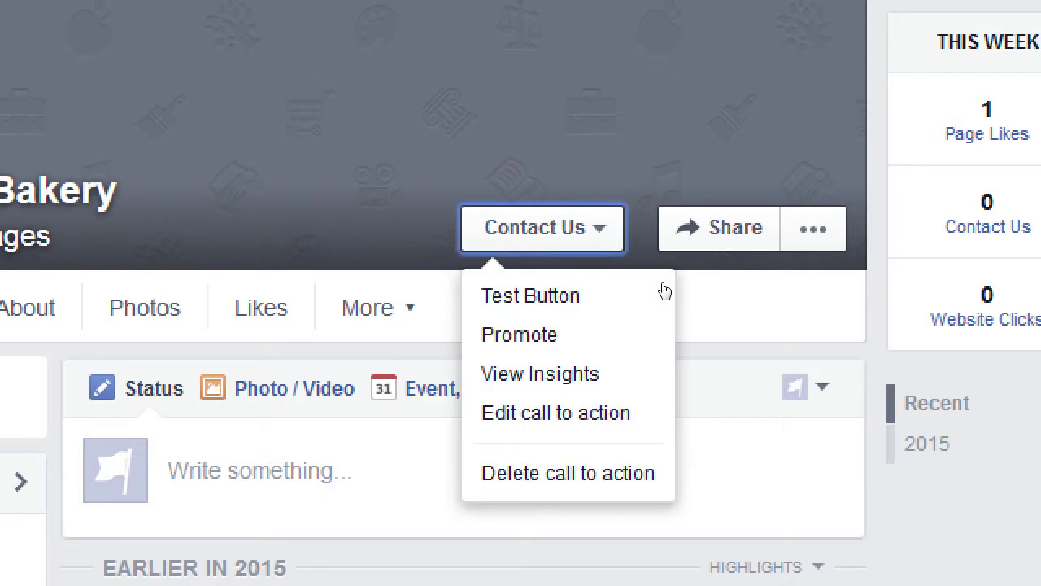
left_click(746, 321)
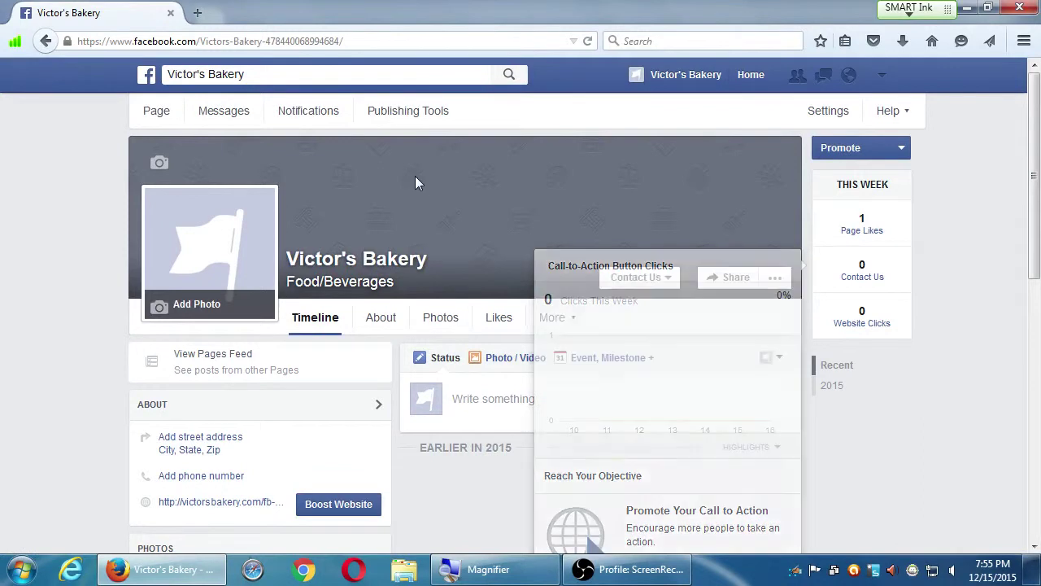
Start sharing the bakery page, review the available sharing destinations and cancel the share.
left_click(724, 277)
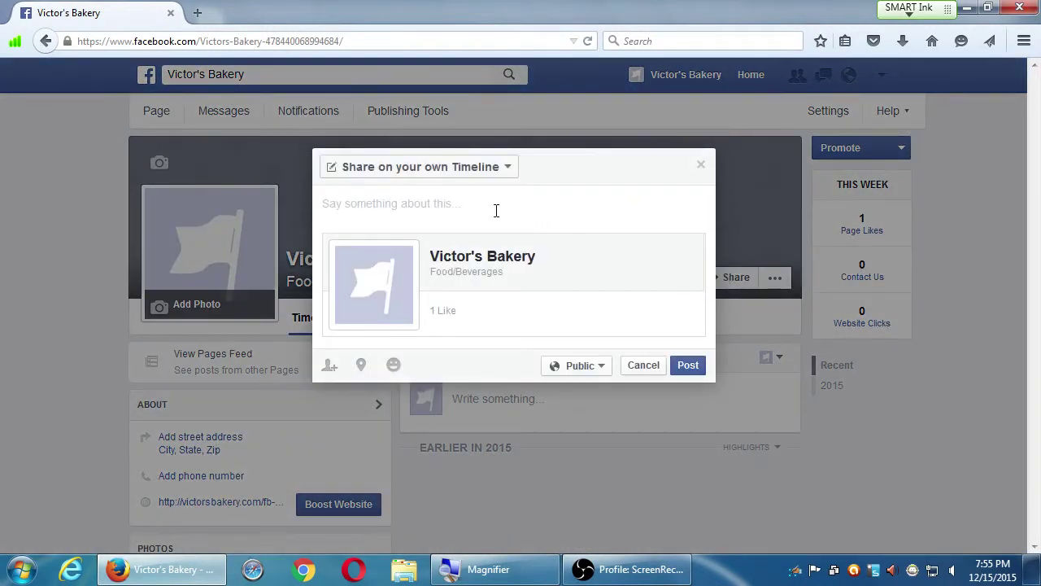
left_click(490, 168)
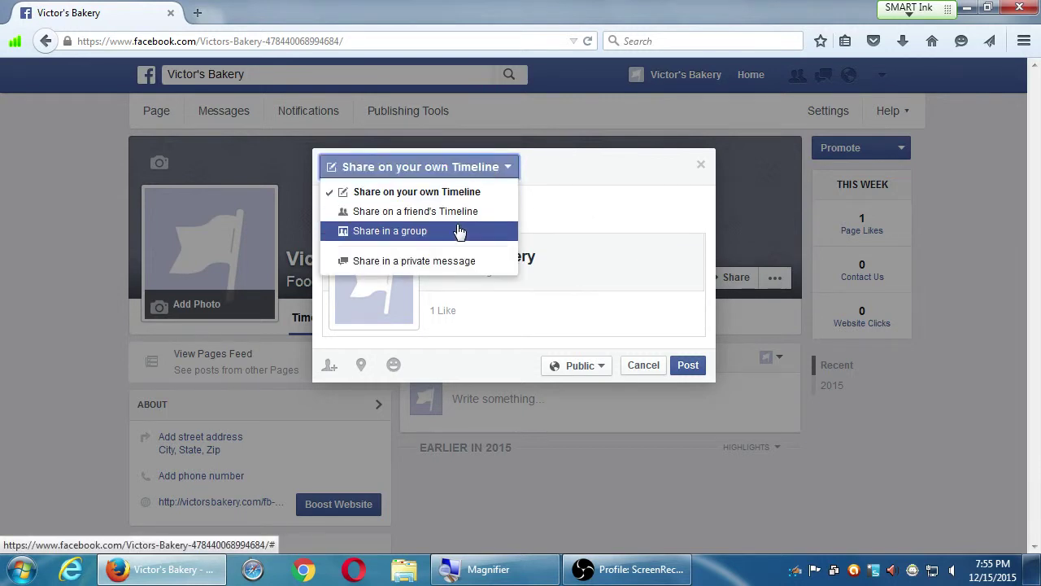
left_click(534, 218)
left_click(642, 367)
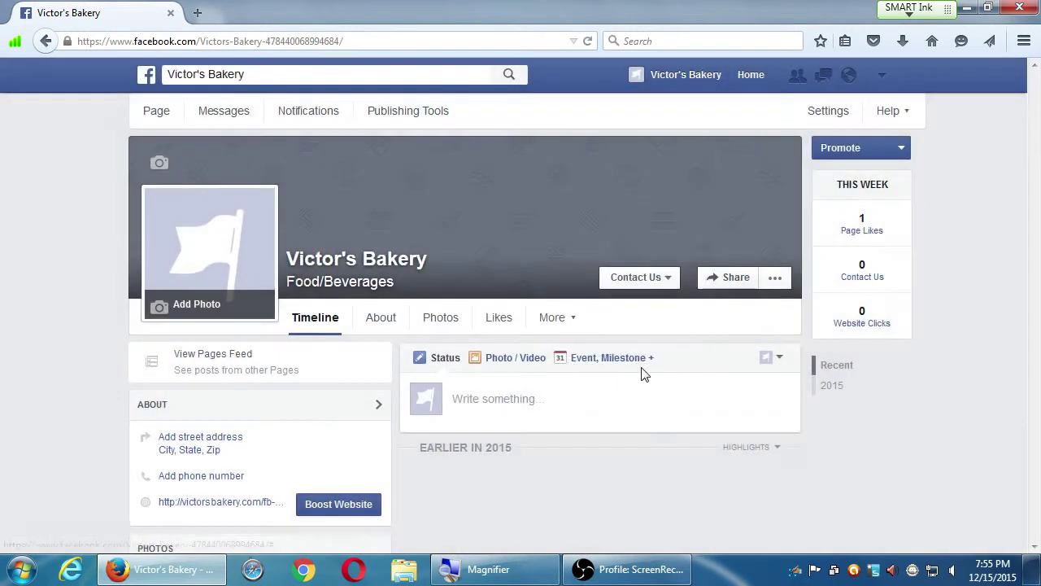
View the page's additional options, recheck the sharing destinations in the share dialog and cancel it.
left_click(773, 280)
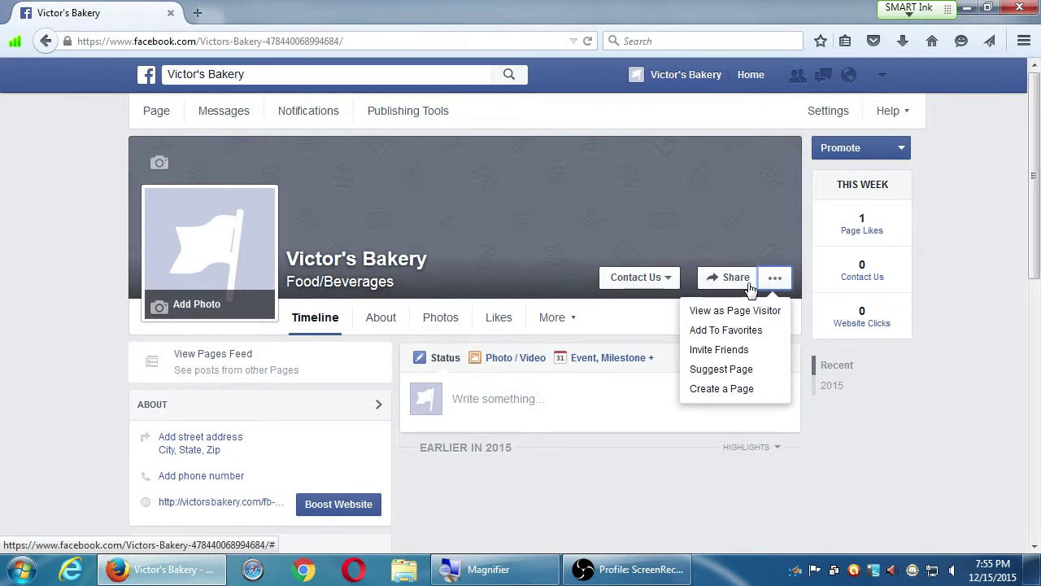
left_click(742, 282)
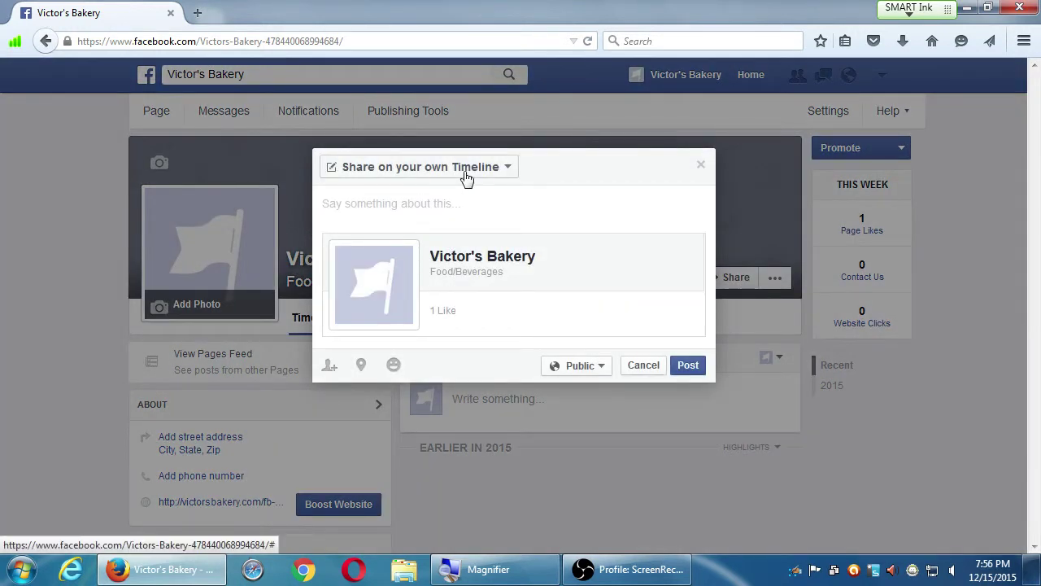
left_click(466, 177)
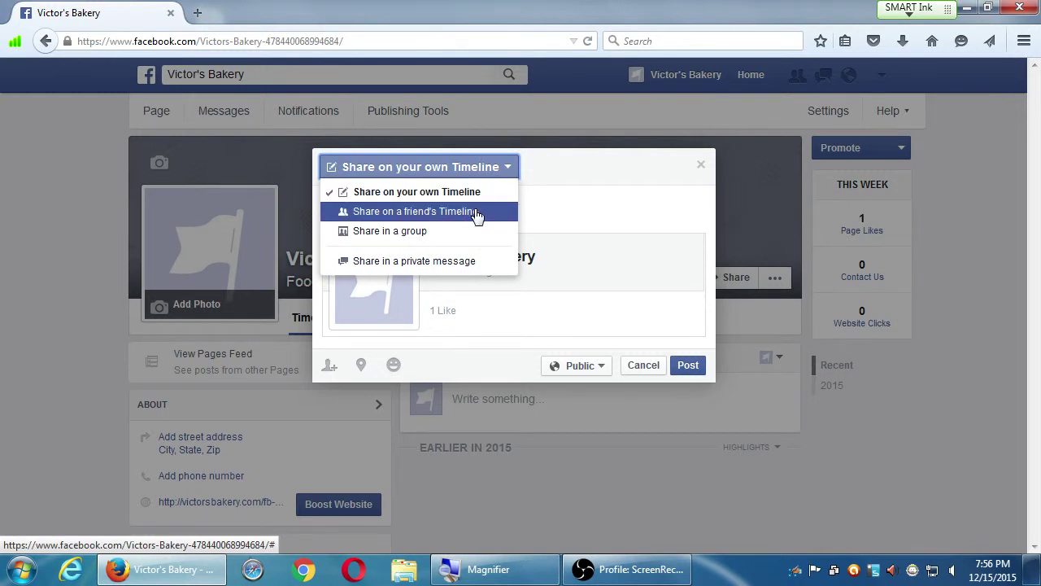
left_click(558, 180)
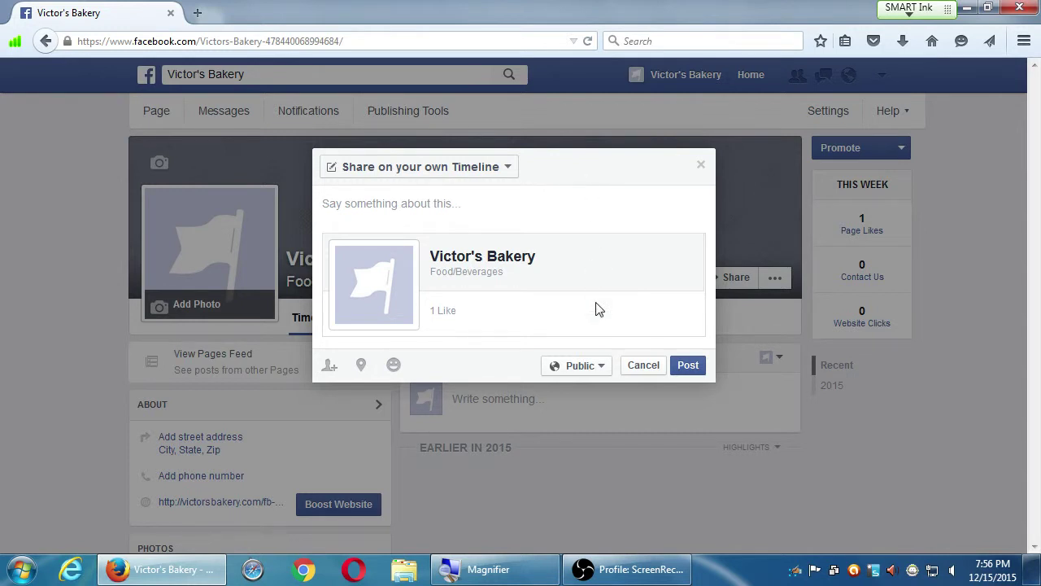
left_click(639, 365)
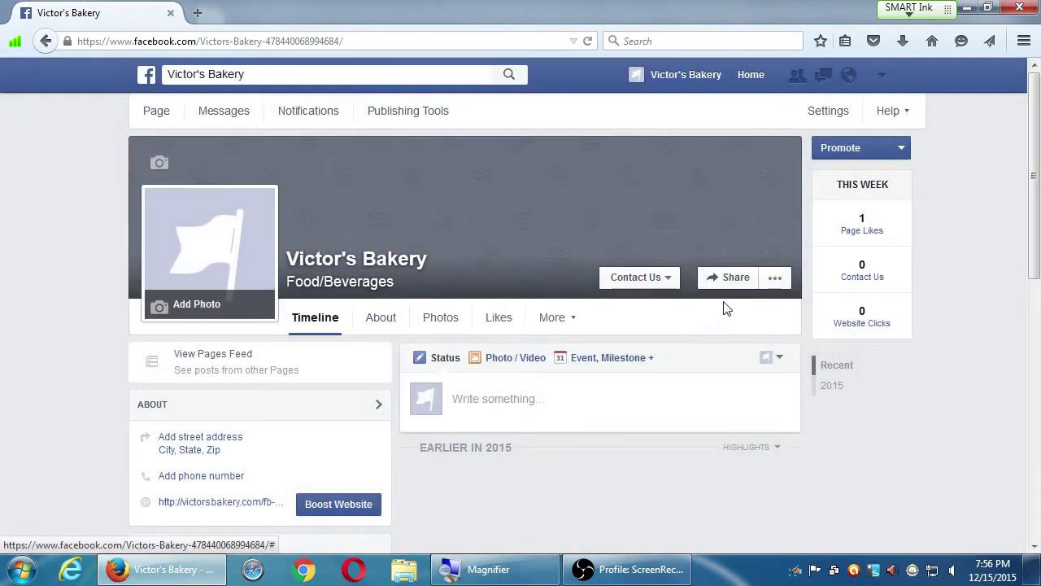
Examine the page's additional options, from View as Page Visitor and Invite Friends to Suggest Page.
left_click(766, 278)
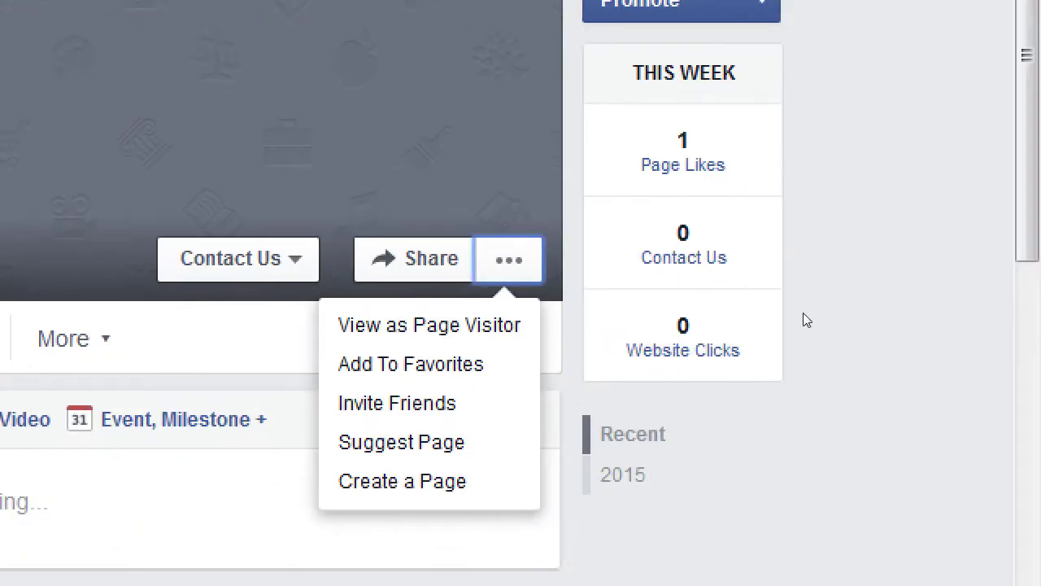
key("Down")
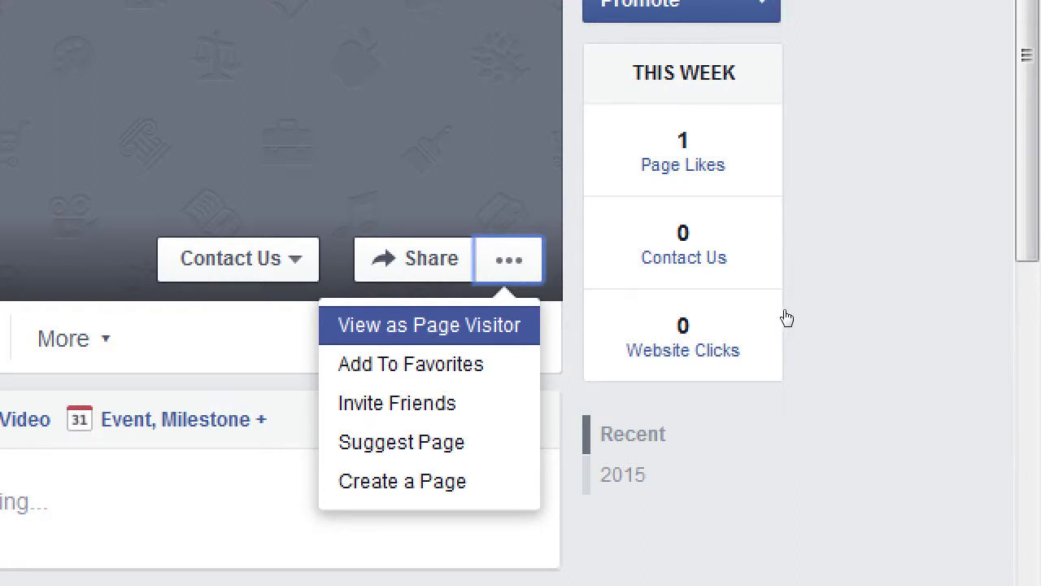
key("Down")
key("Down")
key("Down")
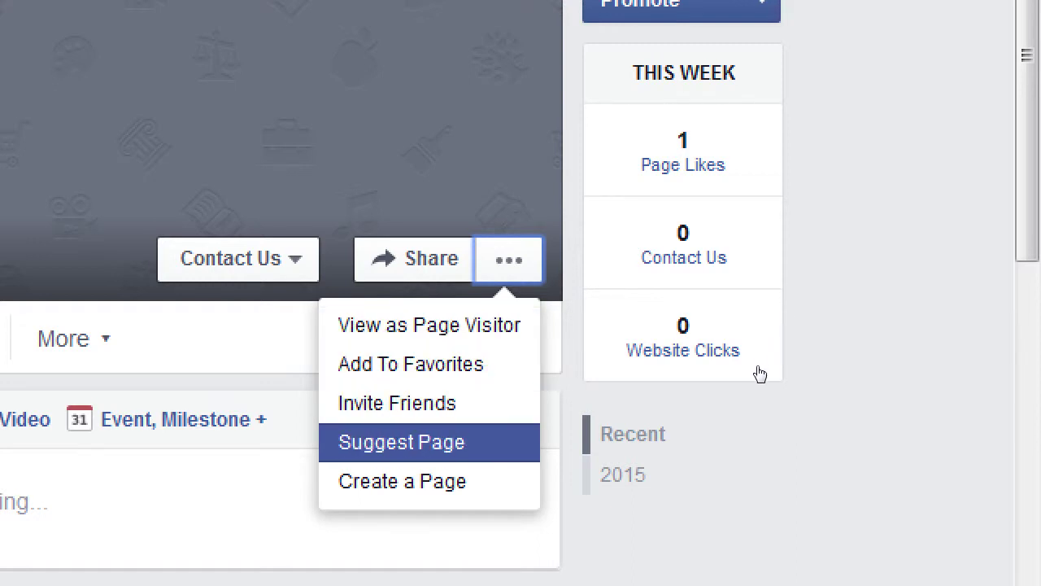
key("Up")
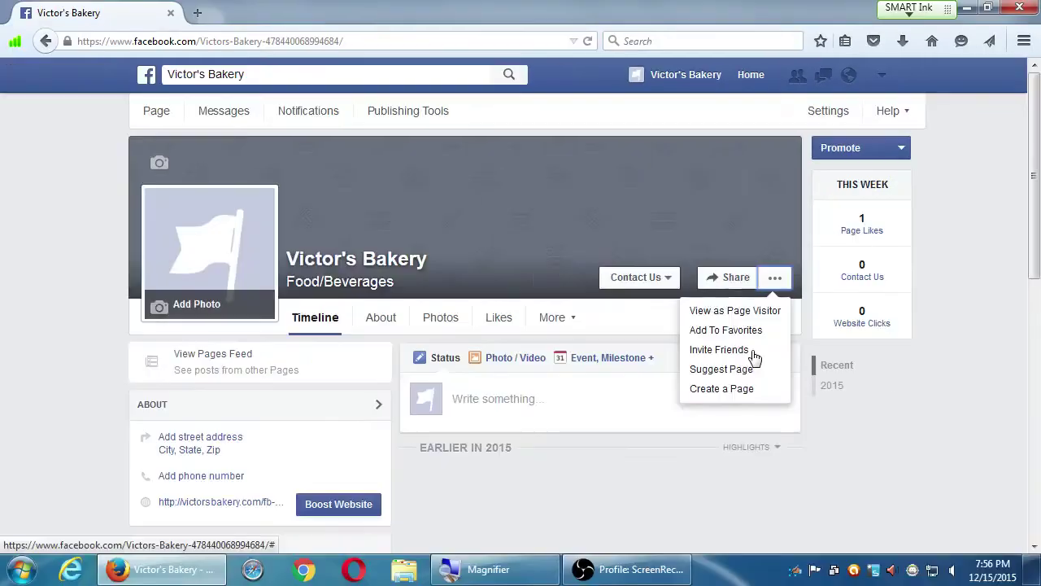
Review the list of friends who can be invited to like Victor's Bakery, and close it without inviting anyone.
left_click(388, 407)
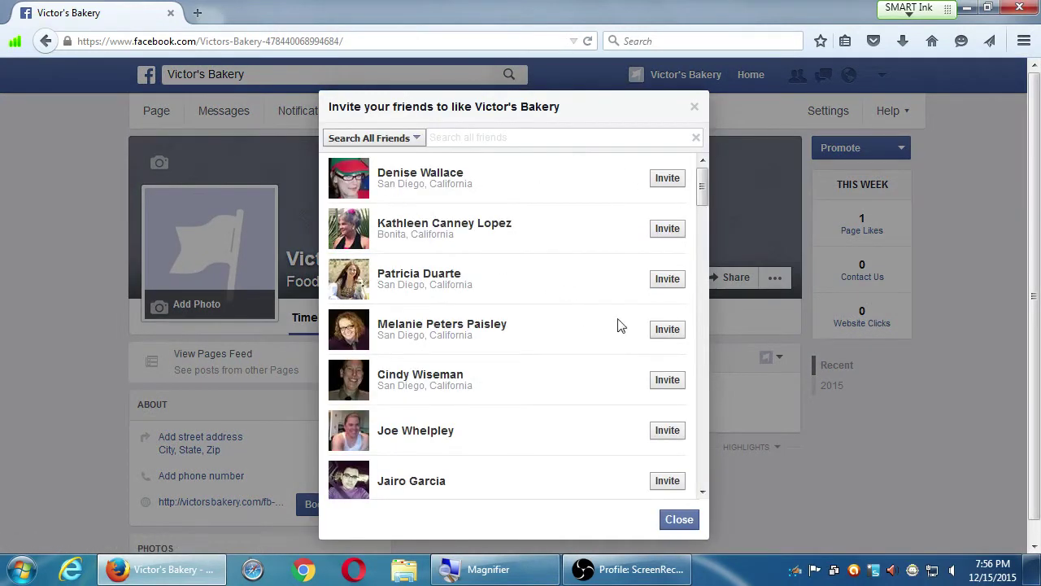
scroll(574, 440, "down", 2)
scroll(574, 440, "down", 2)
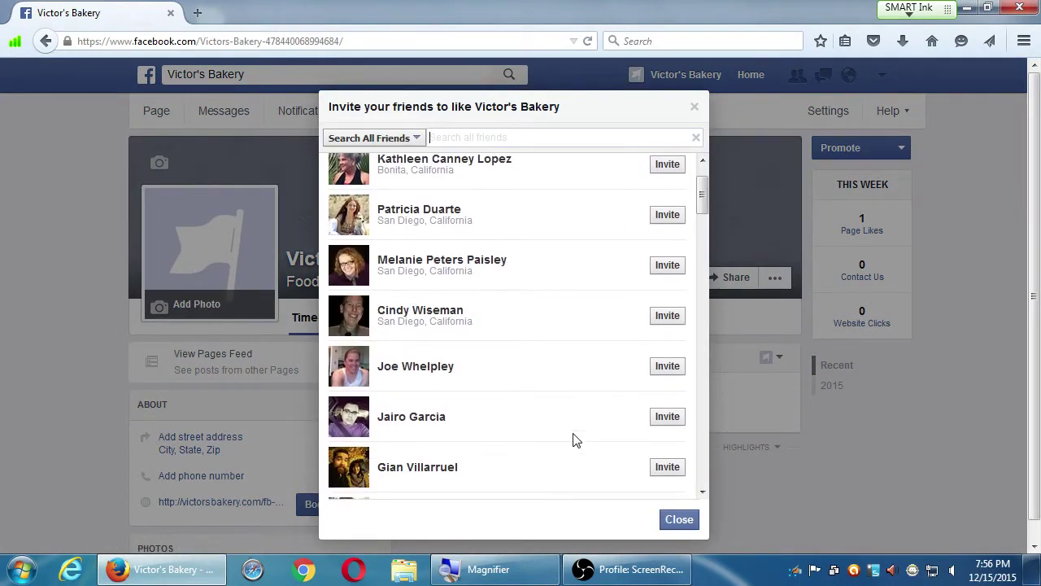
left_click(694, 106)
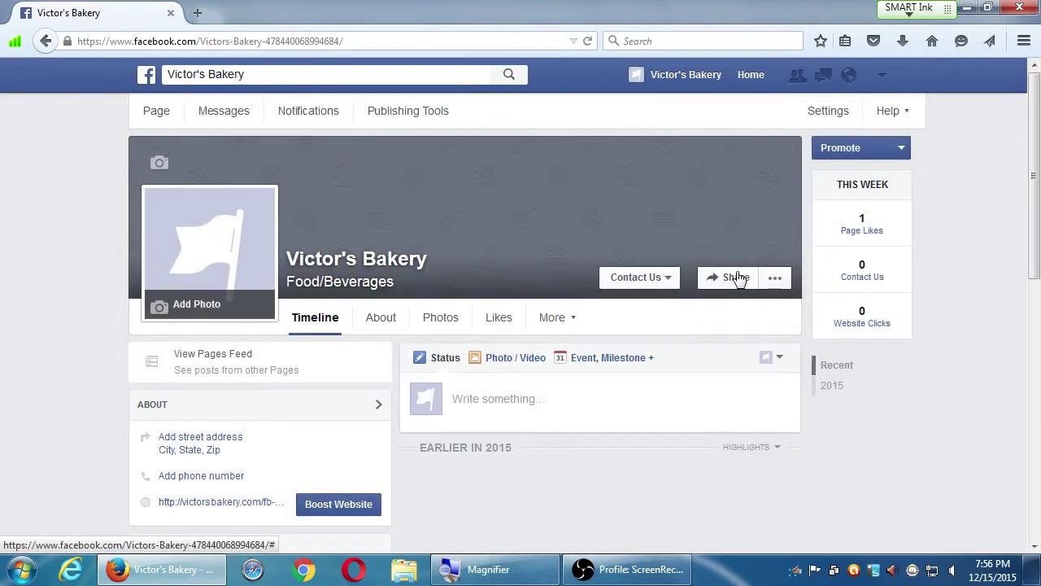
Review the email contact sources for suggesting the bakery page, and close them without uploading contacts.
left_click(775, 277)
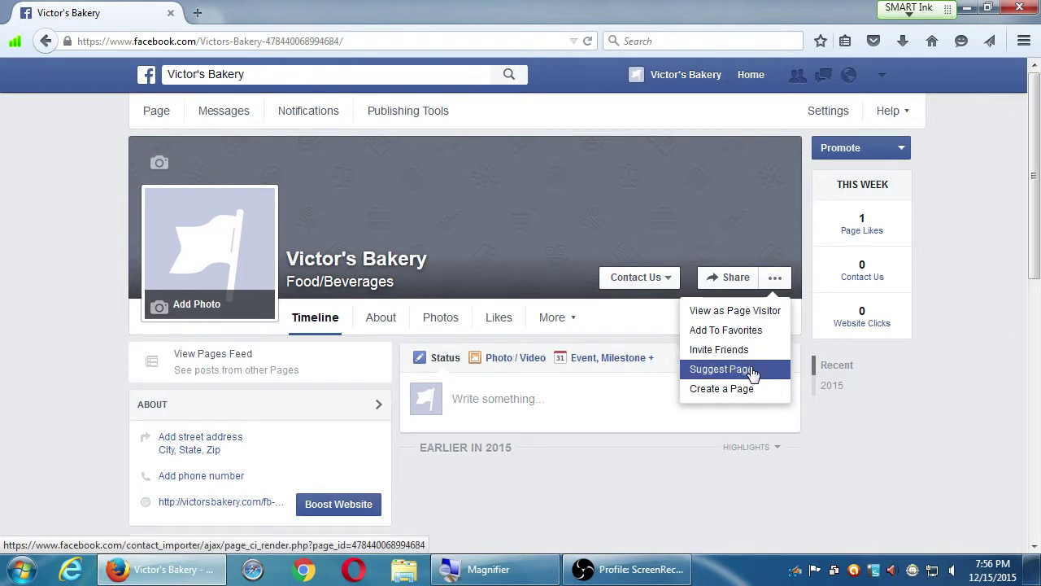
left_click(750, 367)
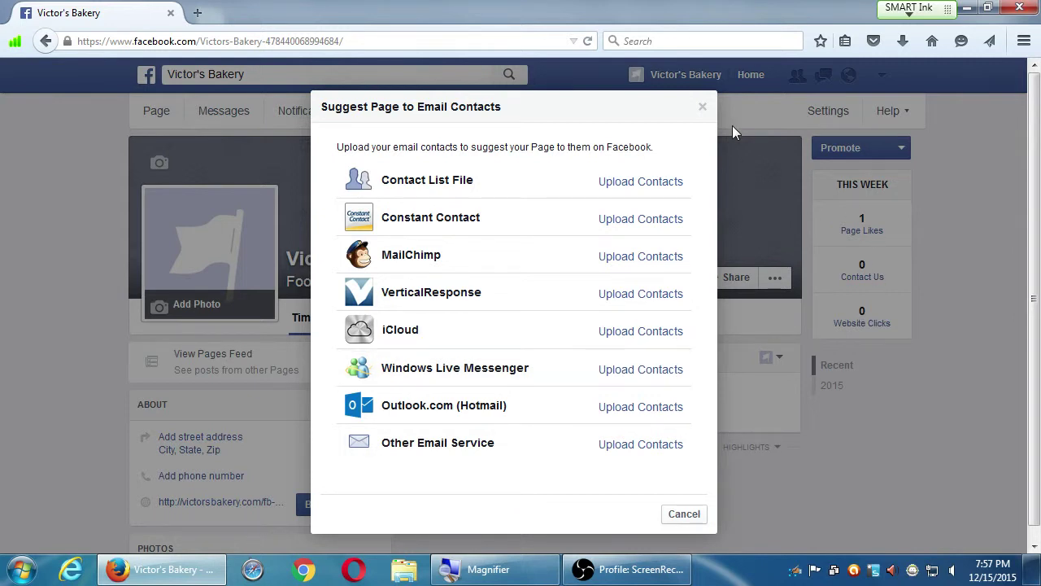
left_click(705, 109)
Compare the bakery page's additional options with the account options for creating and managing pages.
left_click(776, 277)
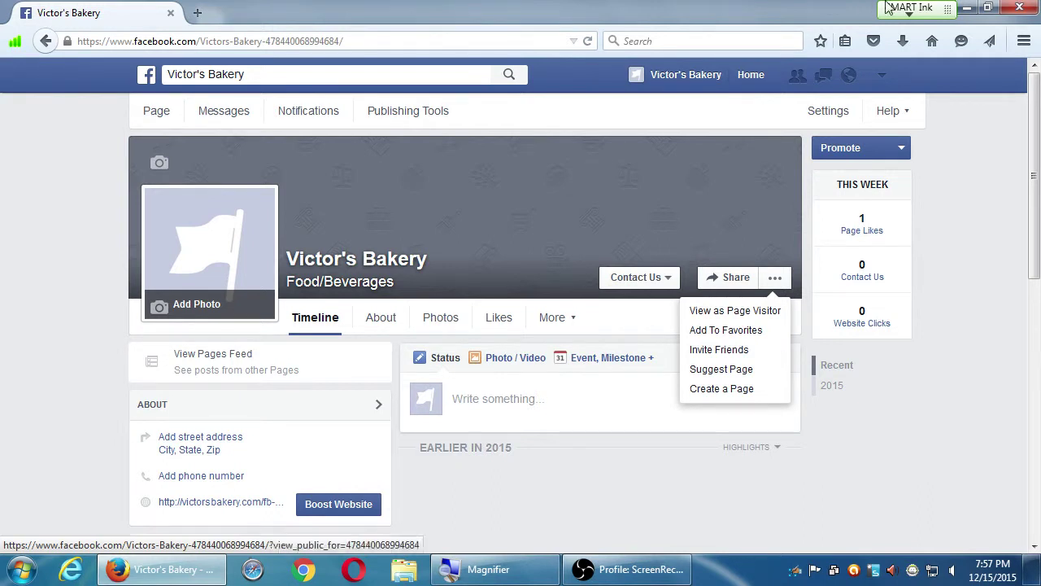
left_click(881, 76)
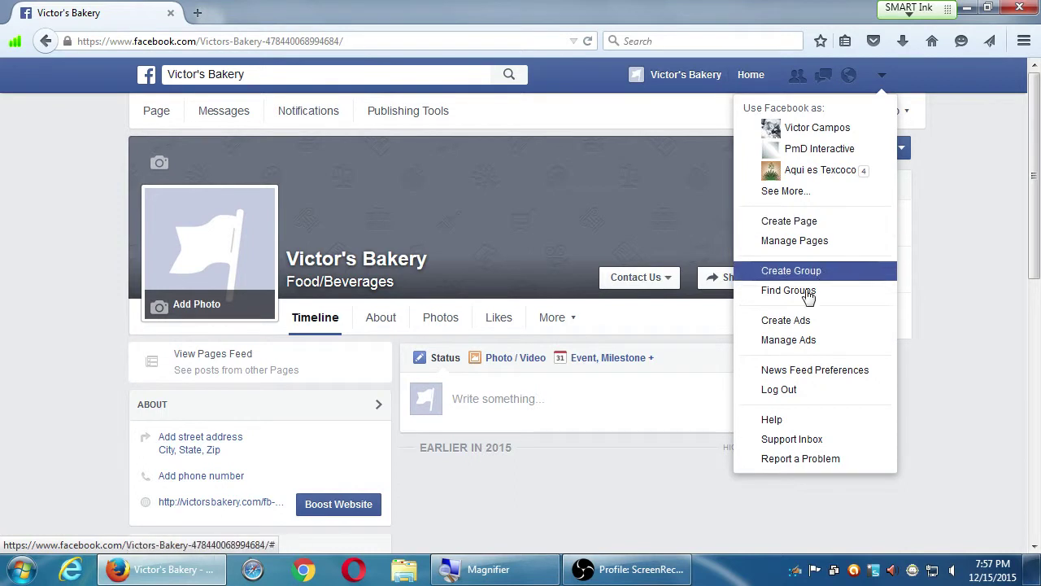
left_click(721, 320)
left_click(771, 287)
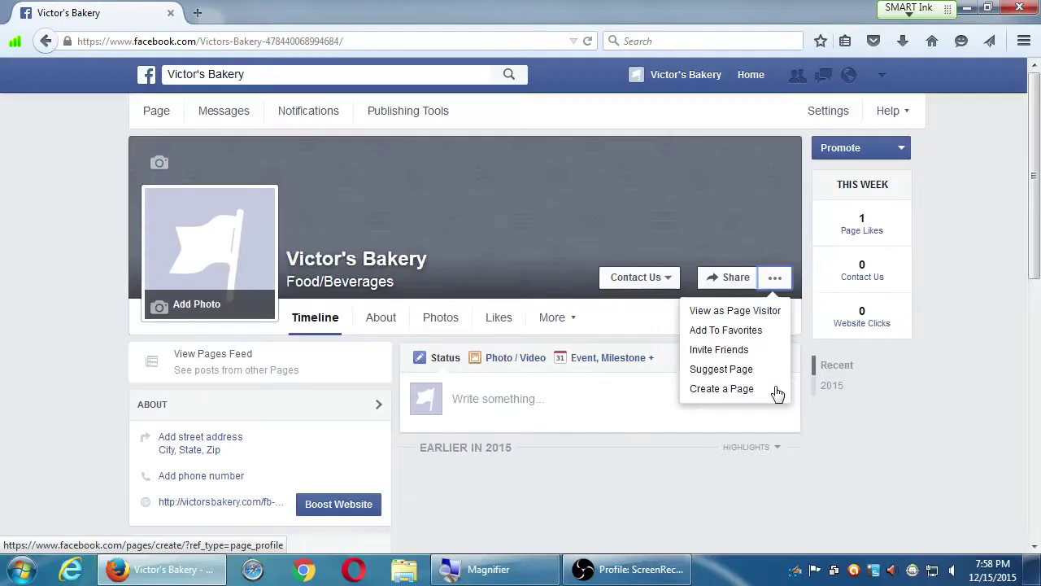
Open the list of managed pages and switch to using Facebook as the personal profile.
left_click(881, 76)
left_click(801, 244)
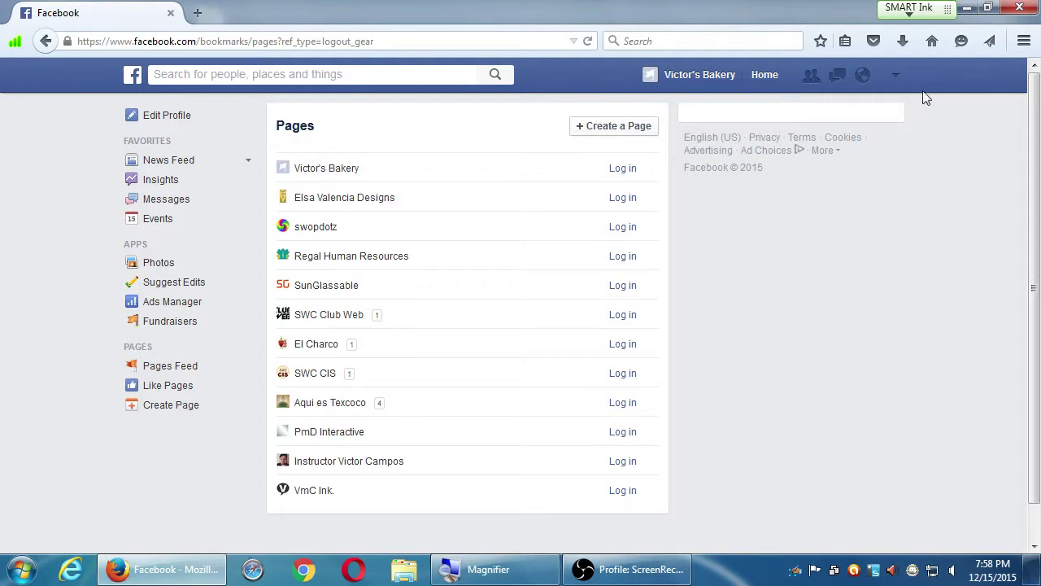
left_click(896, 78)
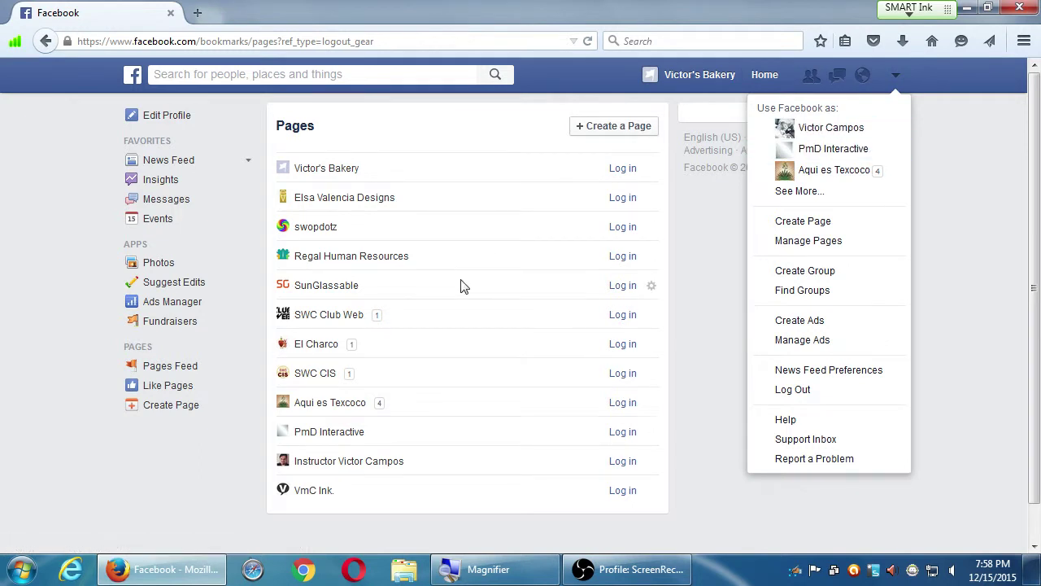
left_click(826, 130)
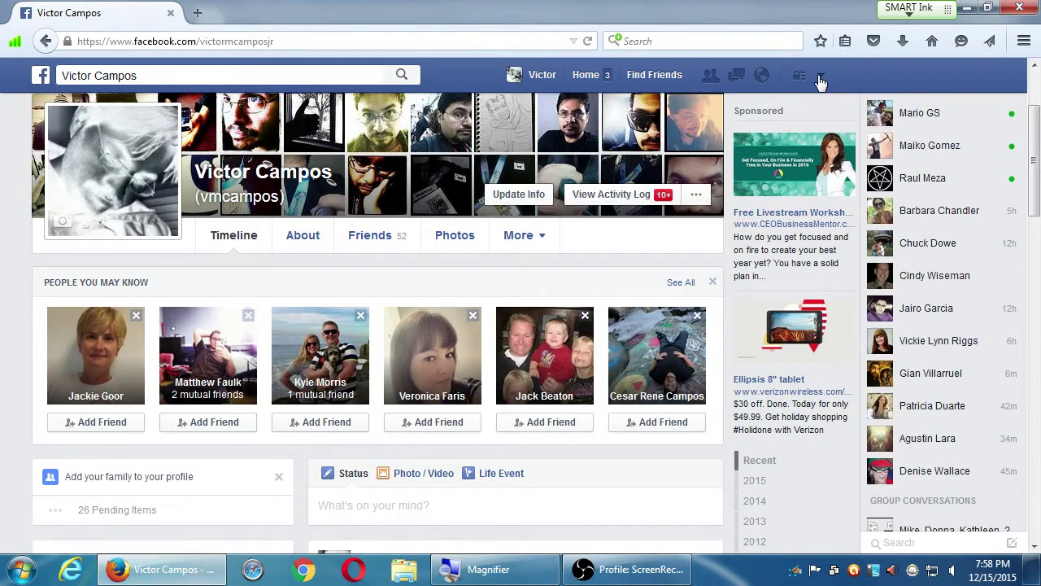
Switch to using Facebook as the Aqui es Texcoco page and review its account options.
left_click(820, 76)
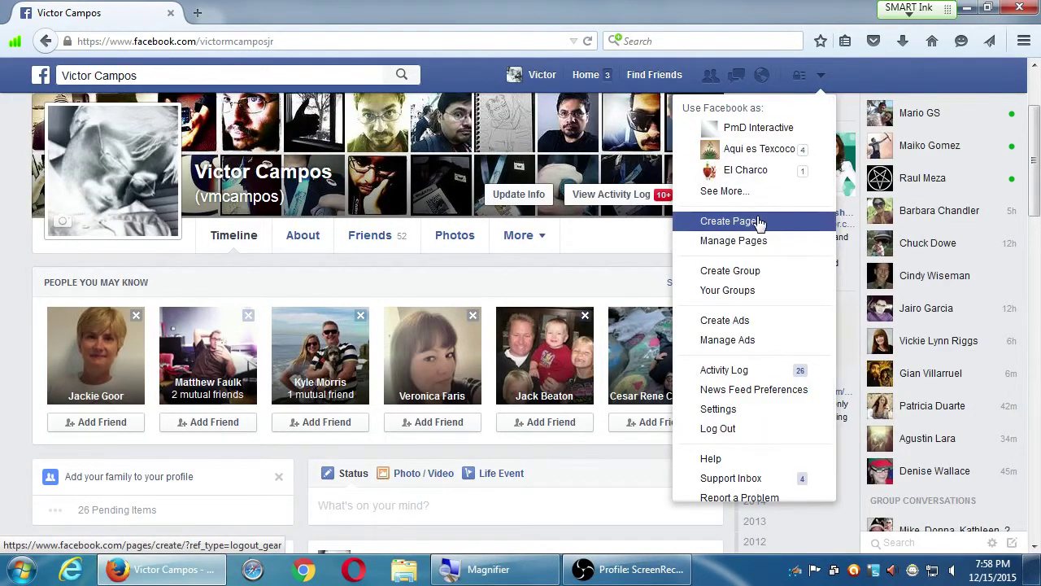
left_click(790, 149)
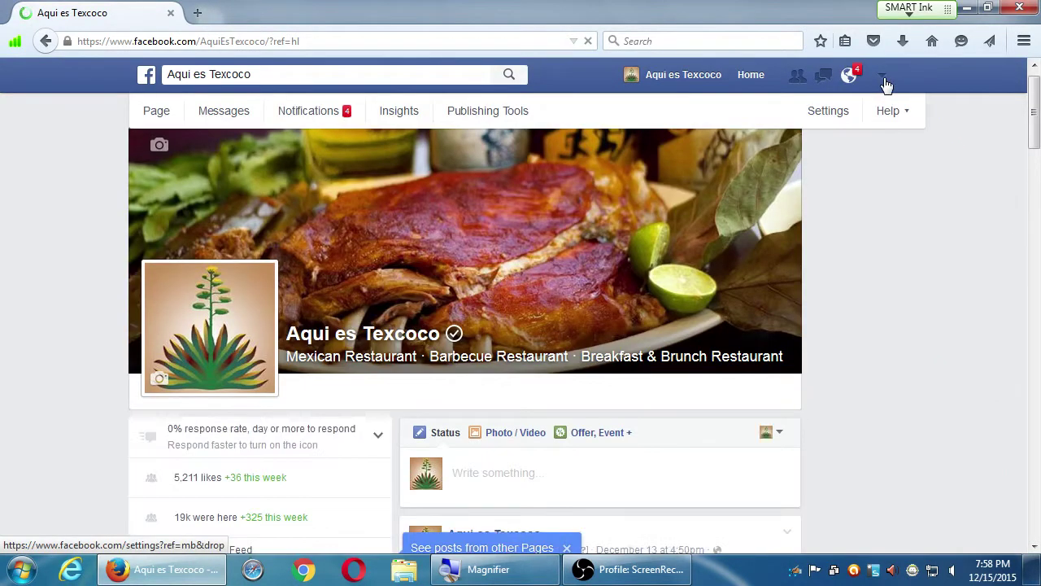
left_click(882, 76)
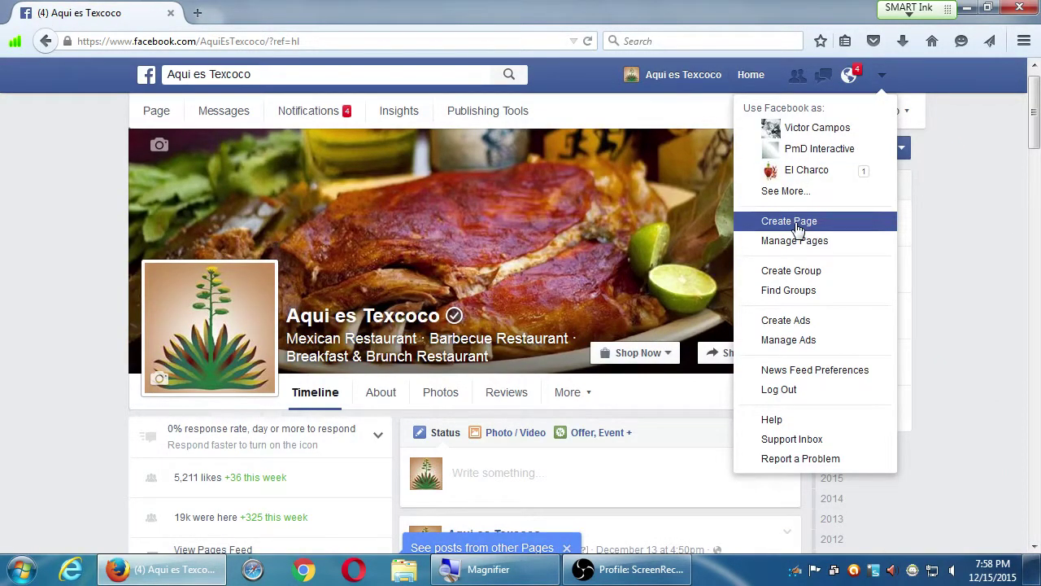
left_click(936, 159)
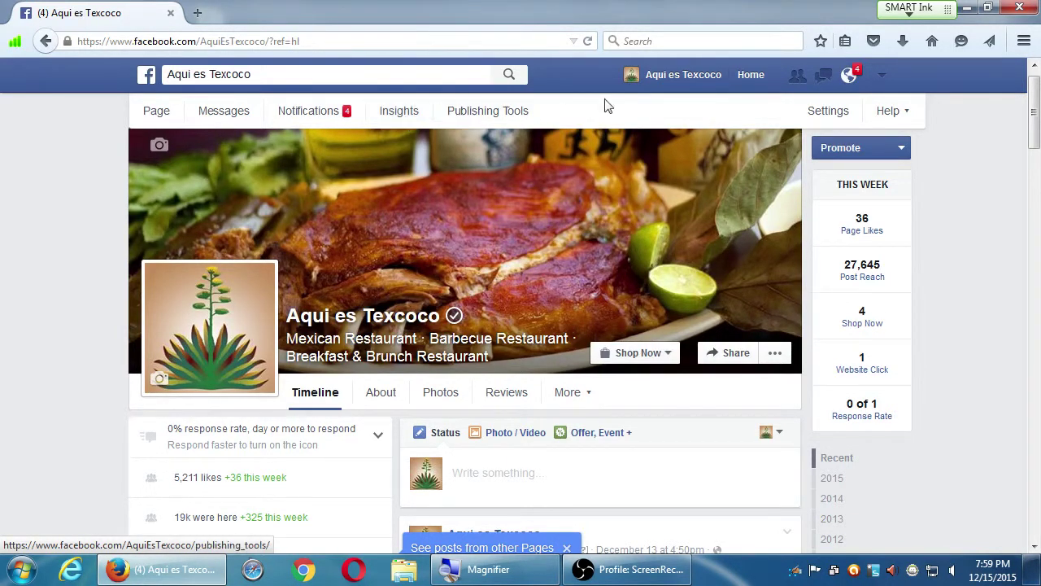
Log in as Victor's Bakery from the full list of managed pages and show its timeline.
left_click(881, 78)
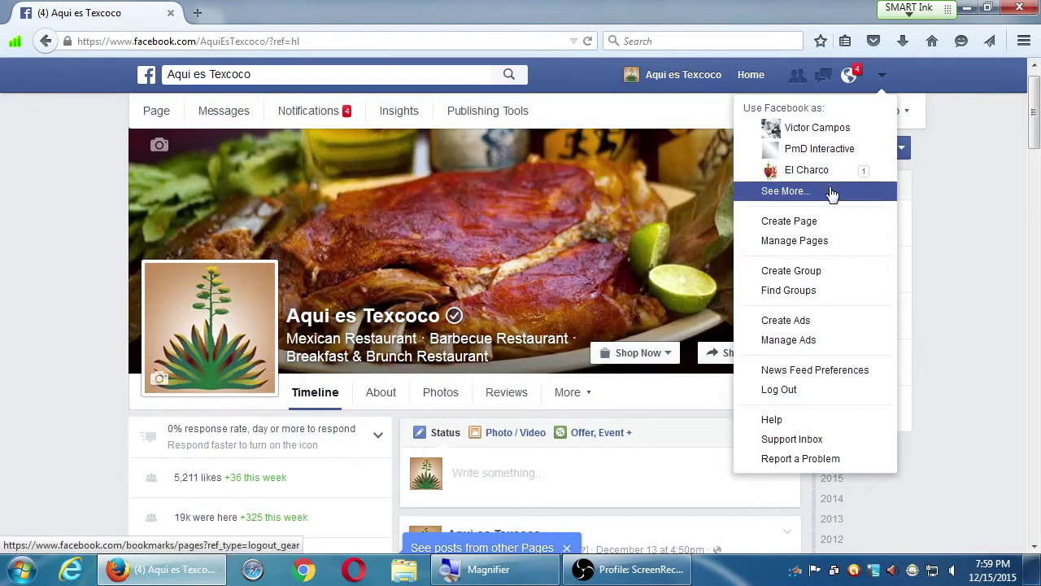
left_click(830, 192)
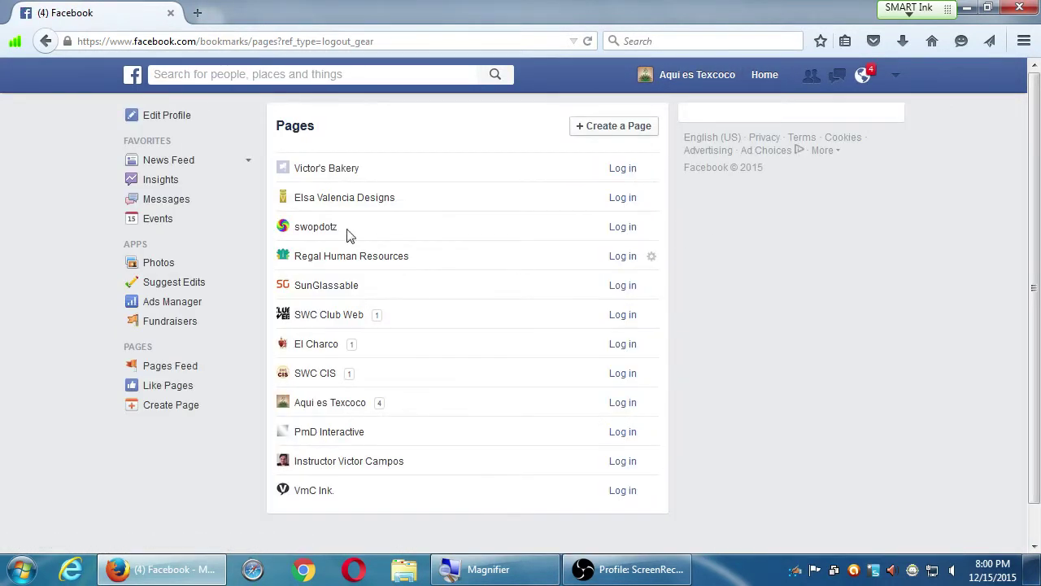
left_click(620, 171)
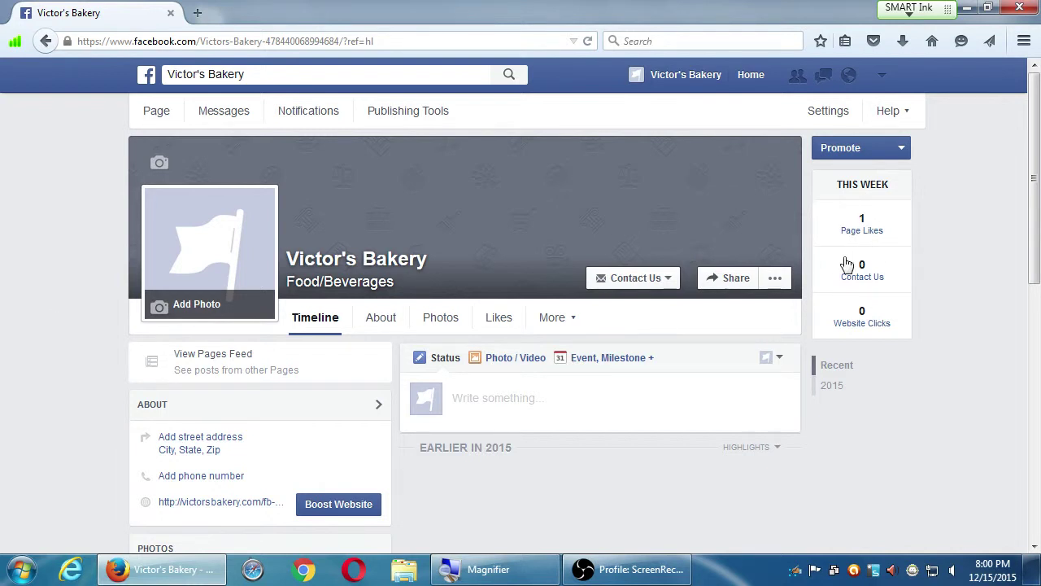
left_click(321, 329)
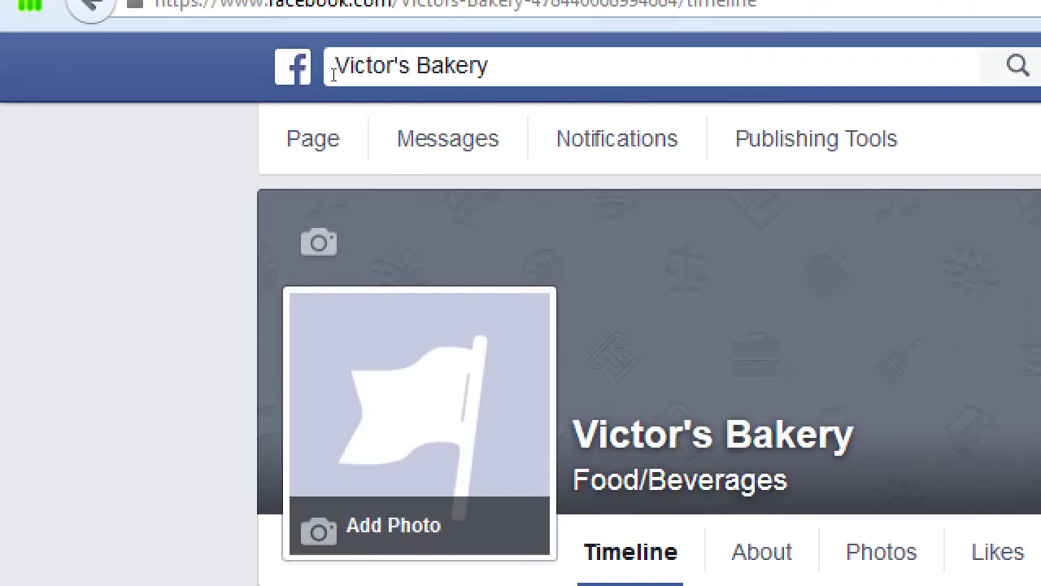
Search Facebook for "mrs", open the Mrs. Fields bakery page and like it as Victor's Bakery.
left_click(333, 66)
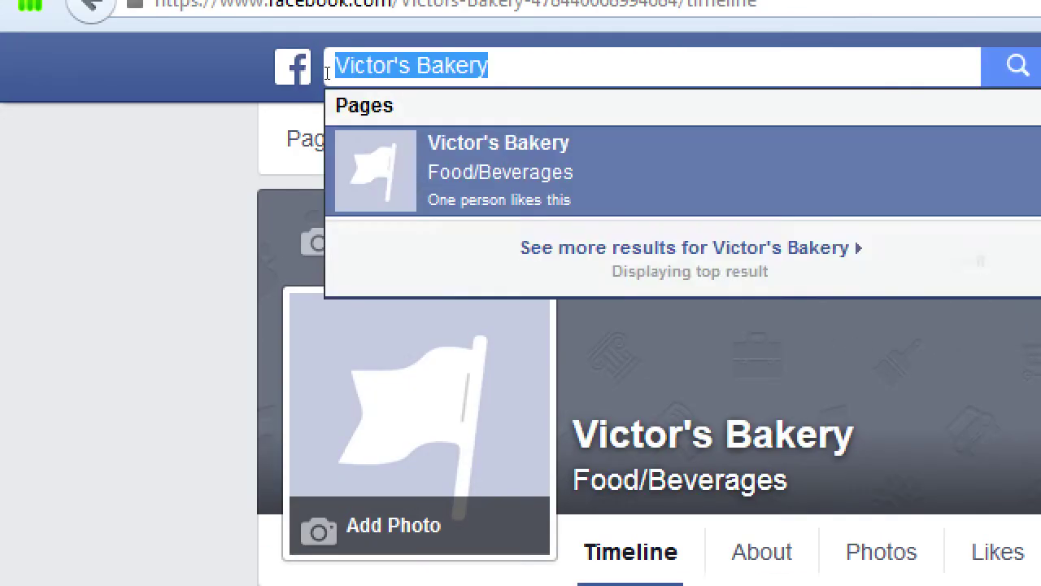
type("mrs")
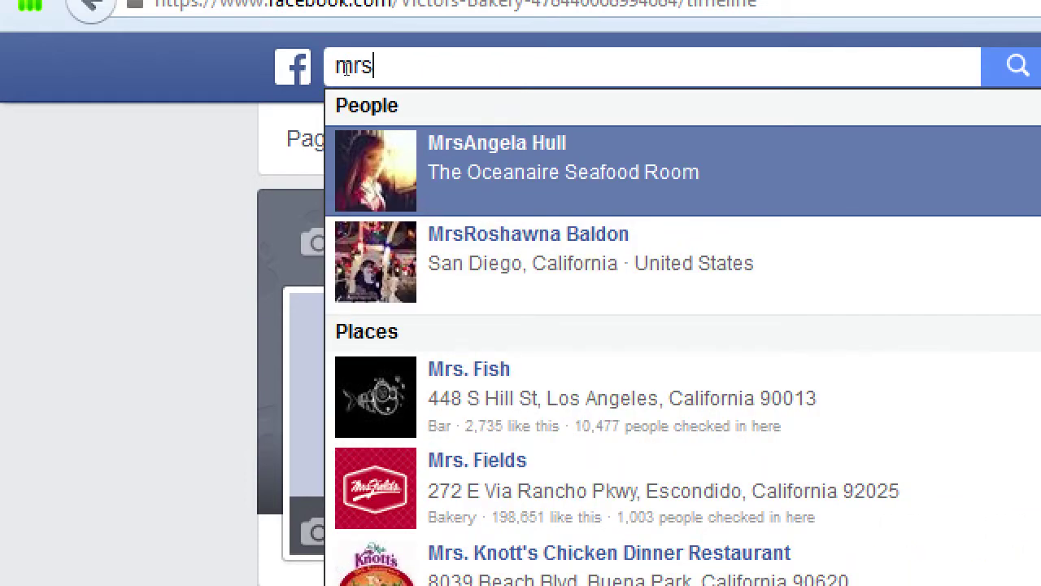
key("Down")
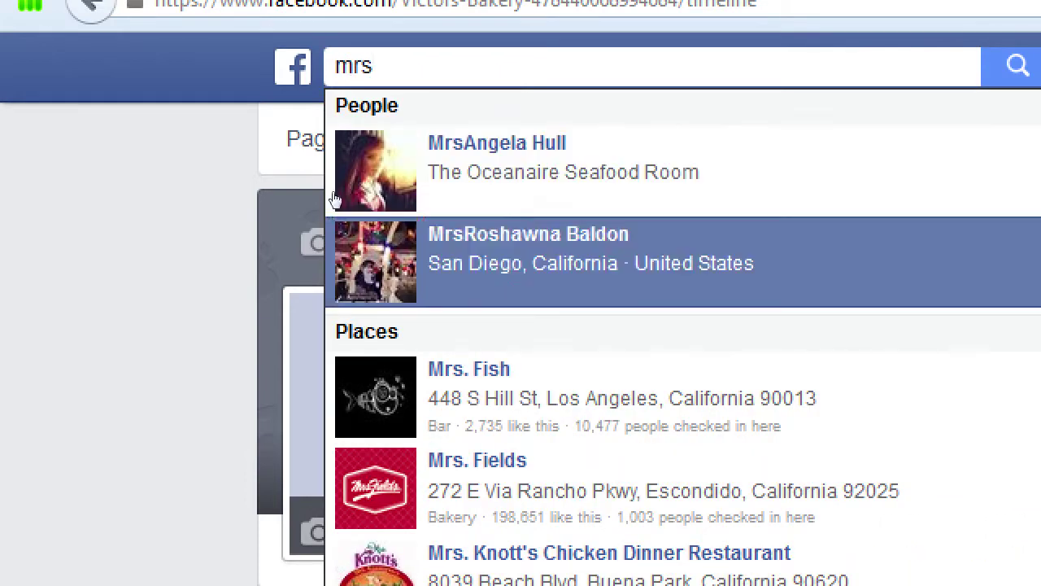
key("Down")
key("Down")
key("Return")
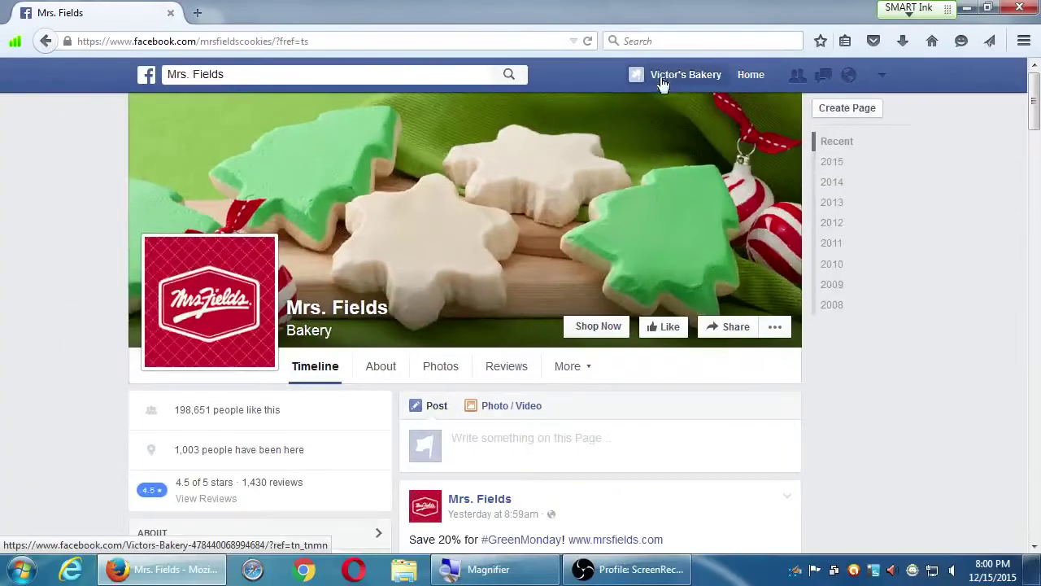
left_click(669, 327)
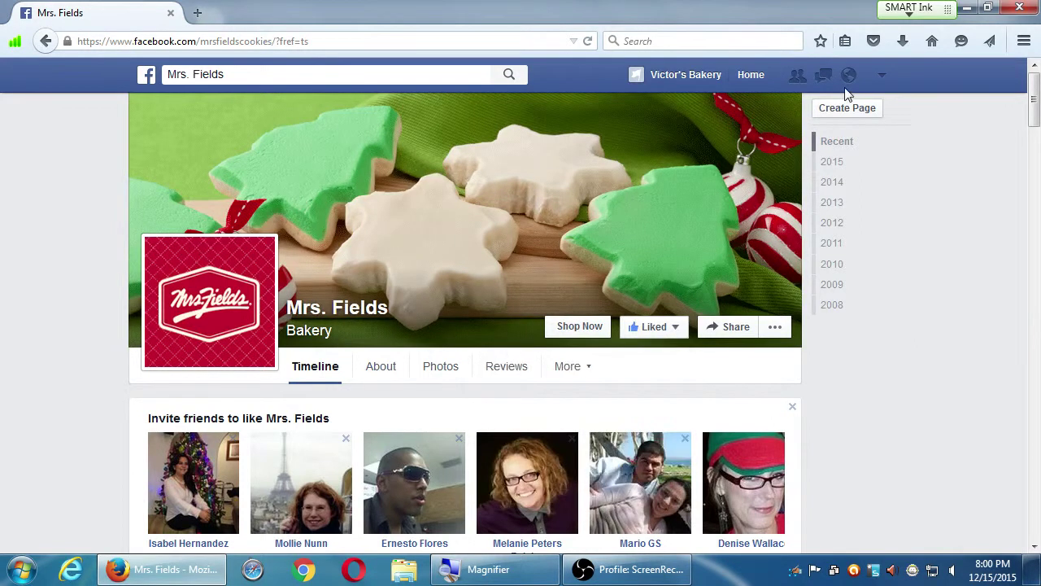
View the Victor's Bakery home news feed and check the available identities in the account options.
left_click(749, 78)
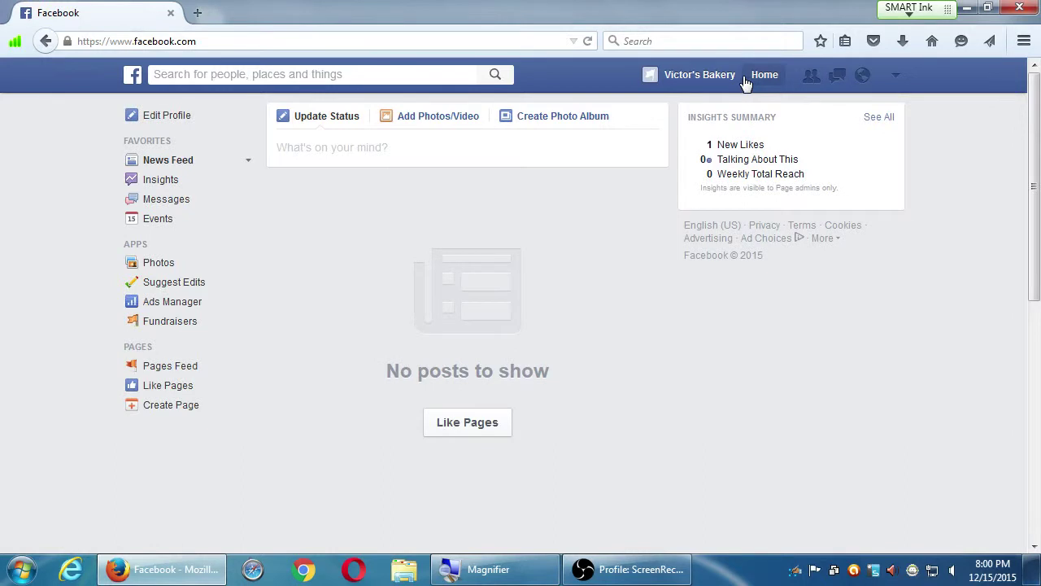
left_click(745, 84)
left_click(898, 80)
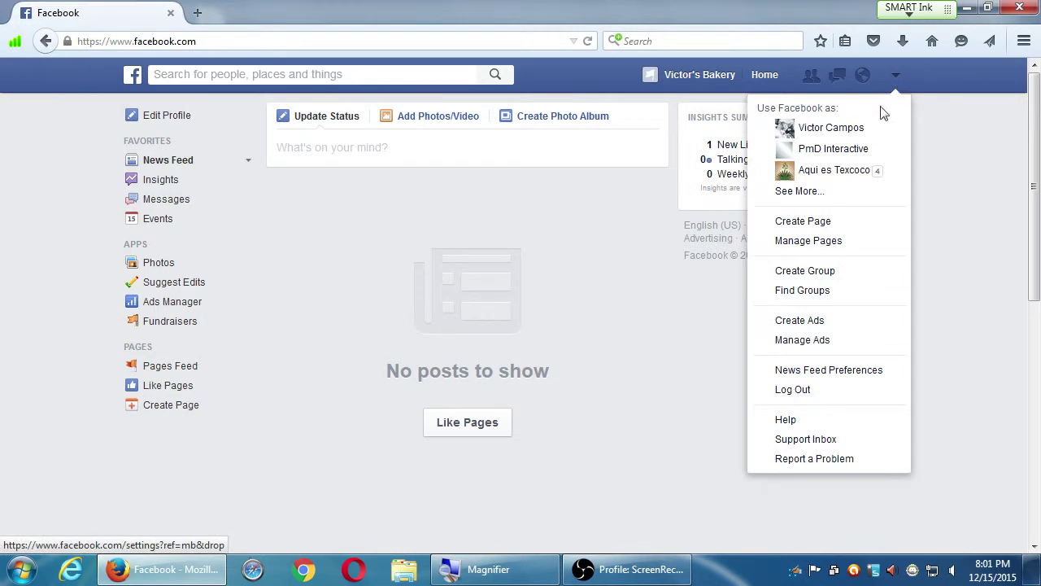
left_click(618, 321)
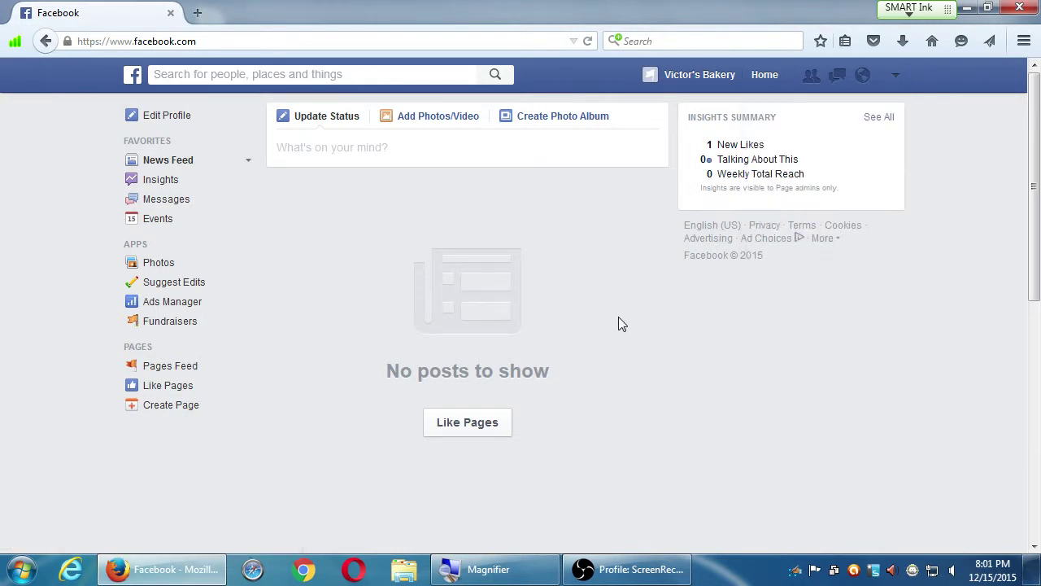
Search Facebook for "nestle" and open the verified Nestlé food and beverages page.
left_click(424, 78)
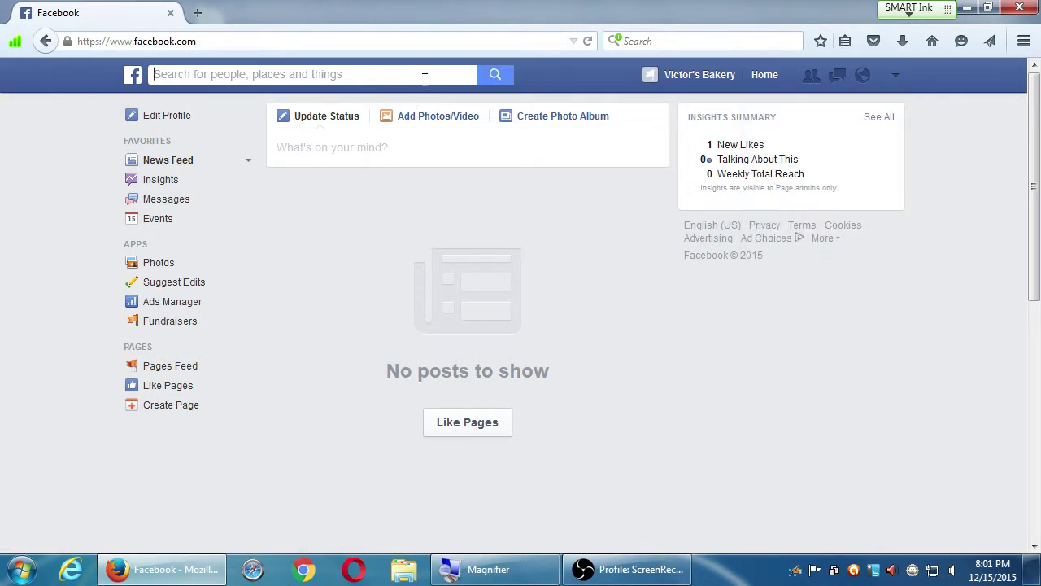
type("netstle")
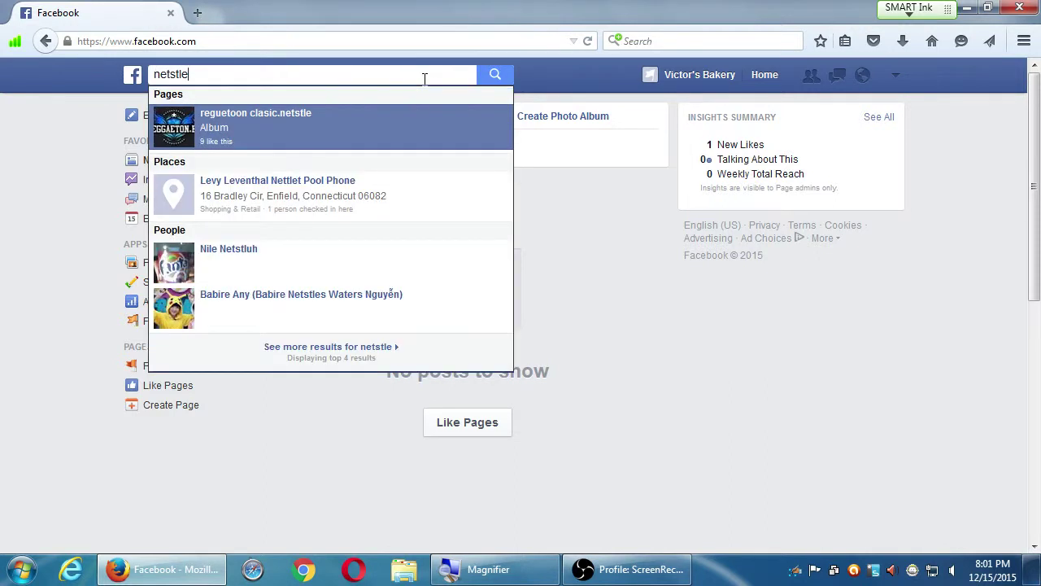
key("ctrl+a")
type("nestle")
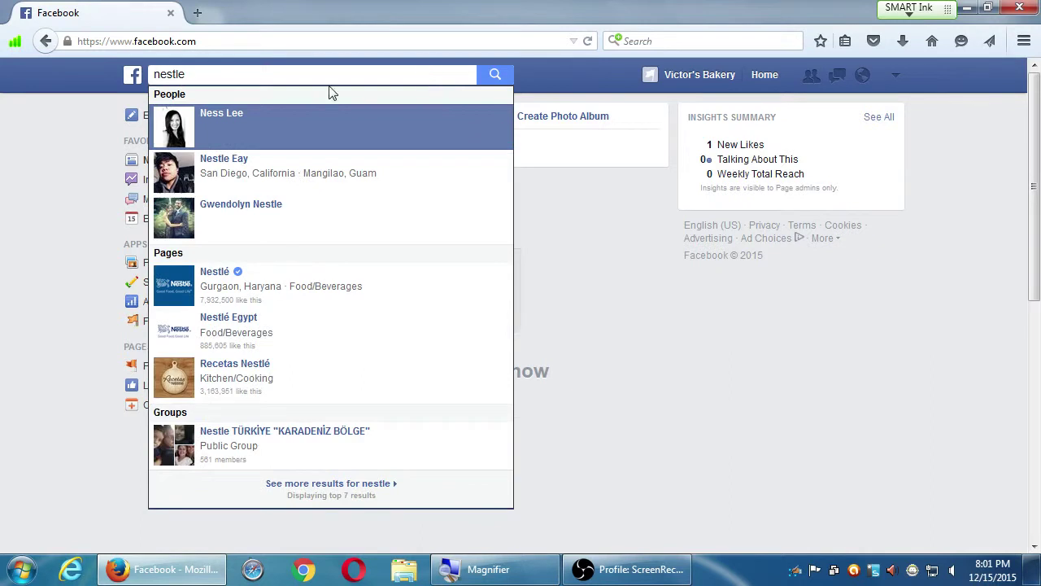
left_click(275, 294)
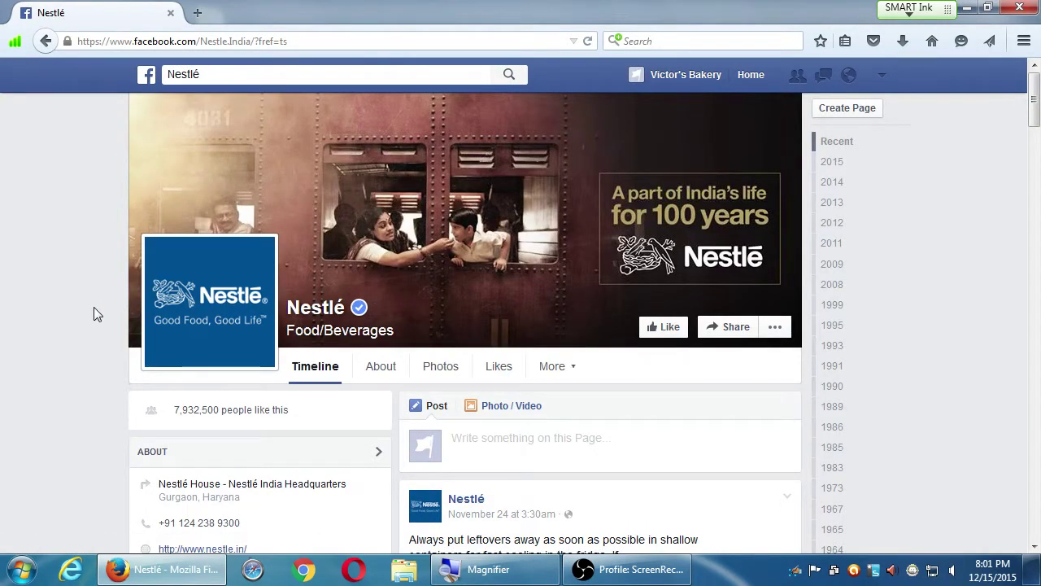
Show the full search results for Nestlé, dismiss the Reader View tip and look through the listed pages.
left_click(260, 76)
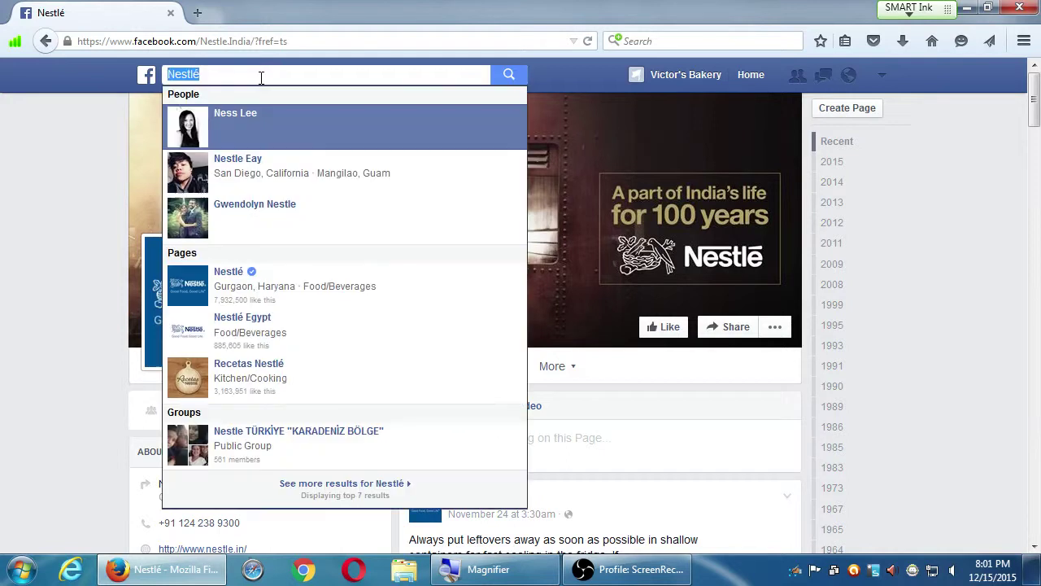
left_click(262, 485)
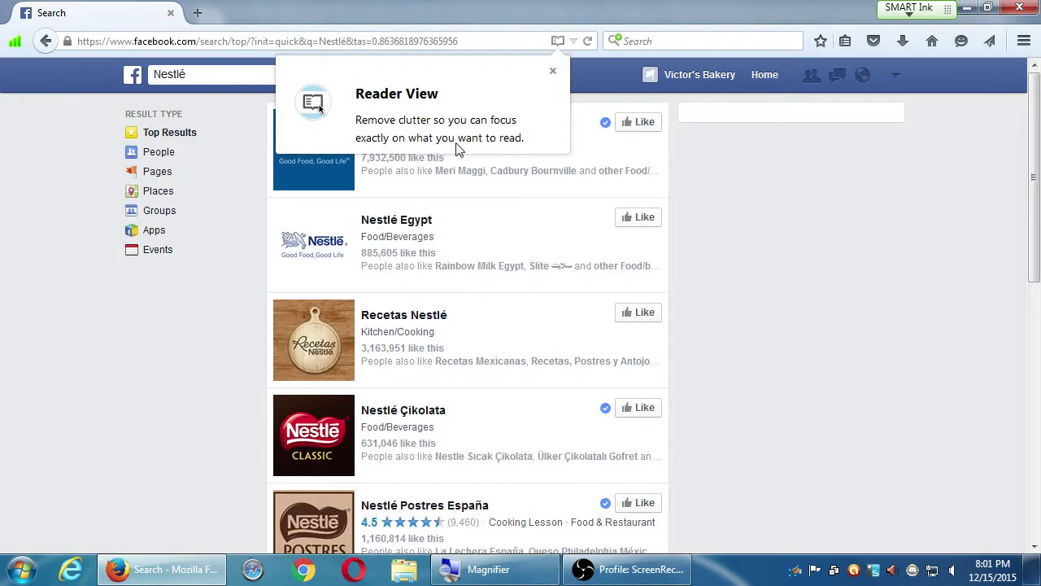
left_click(554, 72)
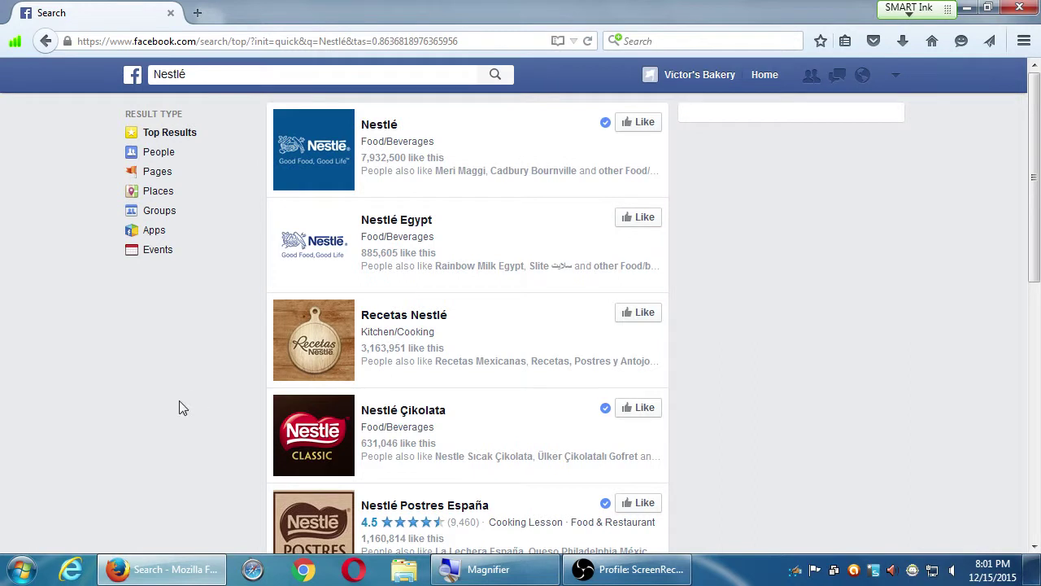
scroll(180, 401, "down", 3)
scroll(183, 401, "down", 6)
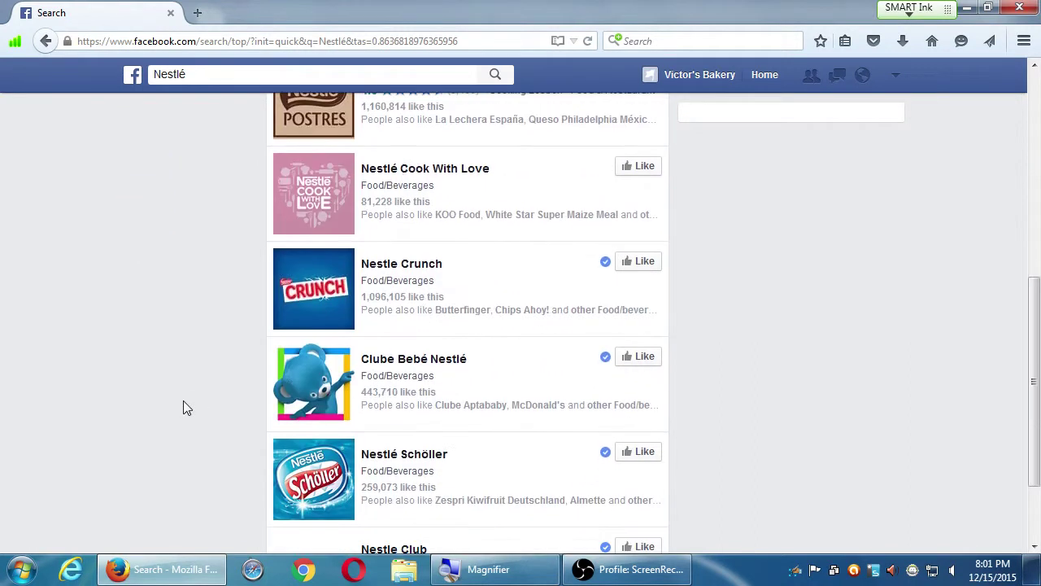
Find Nestle Crunch among the Nestlé search results, open its page and like it as Victor's Bakery.
scroll(183, 400, "down", 4)
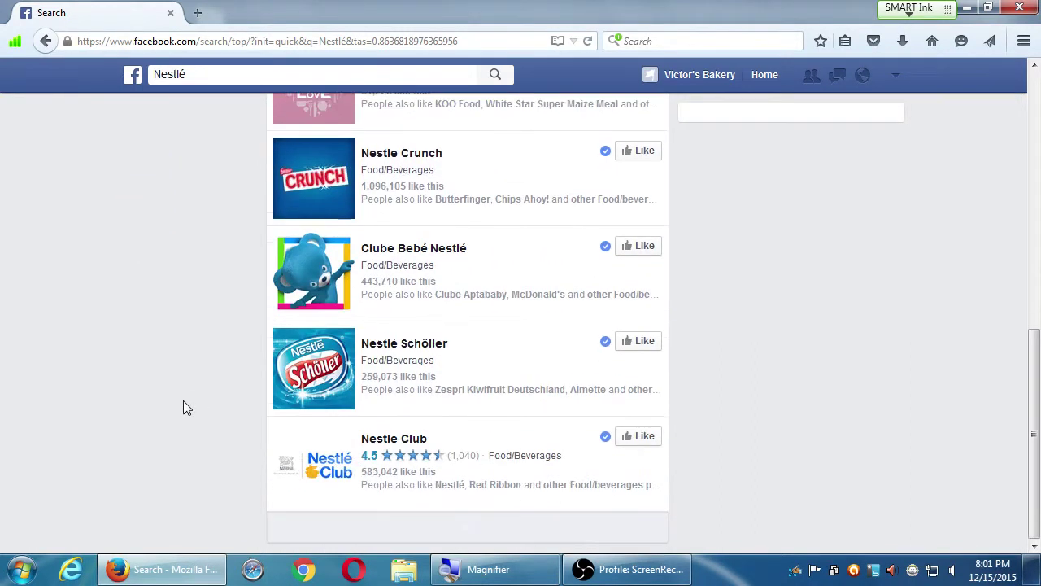
scroll(183, 400, "up", 3)
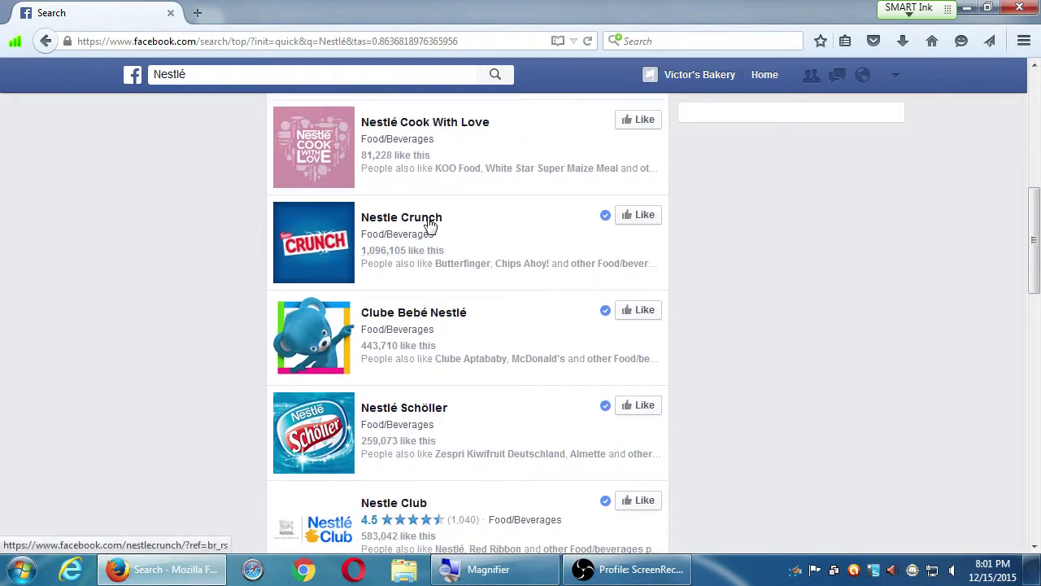
left_click(428, 216)
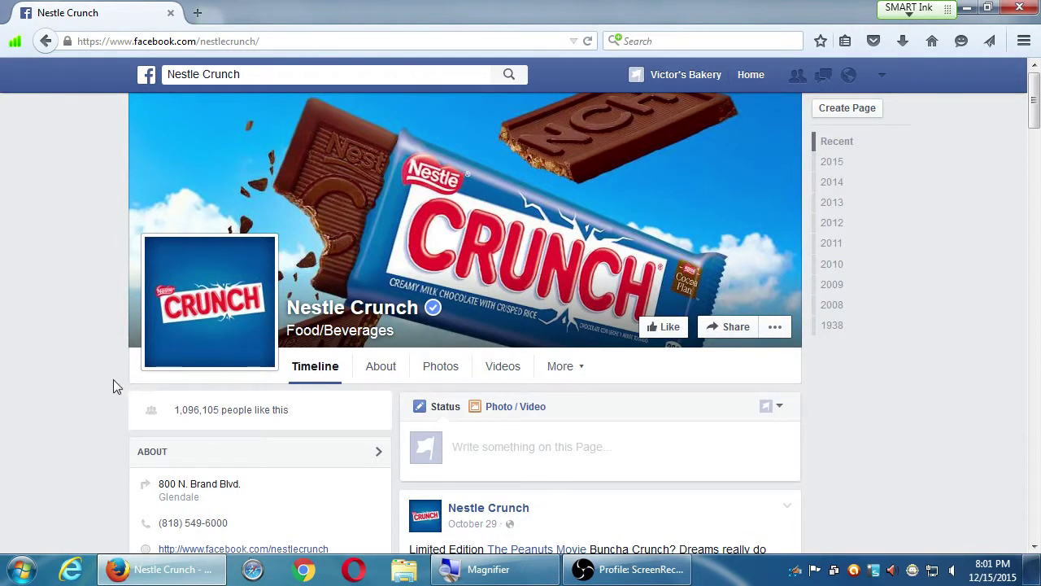
left_click(668, 329)
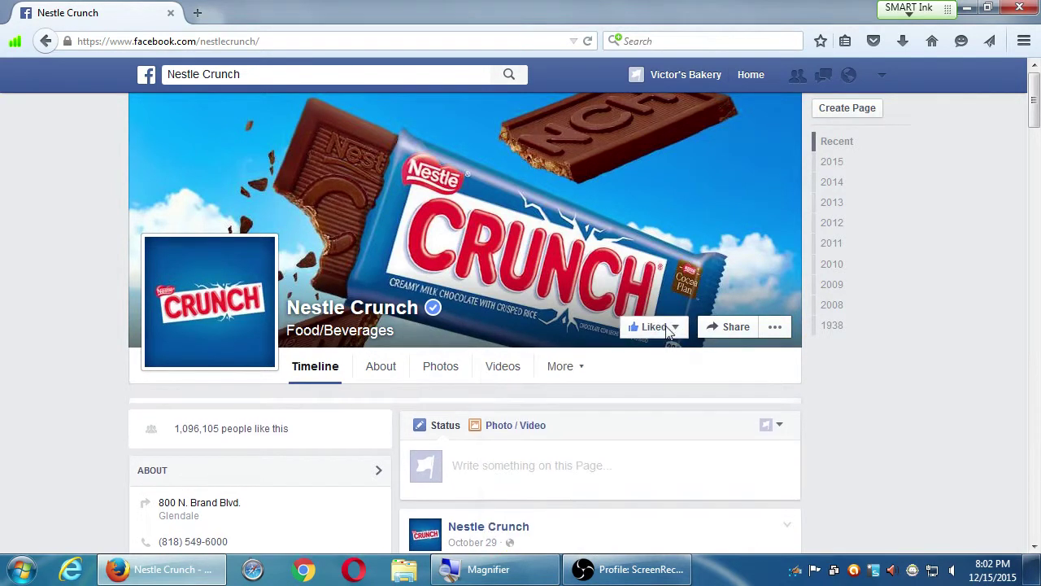
Look through the Nestle Crunch page's friend invitations, posts, comments, visitor posts and the pages it likes.
scroll(98, 186, "down", 2)
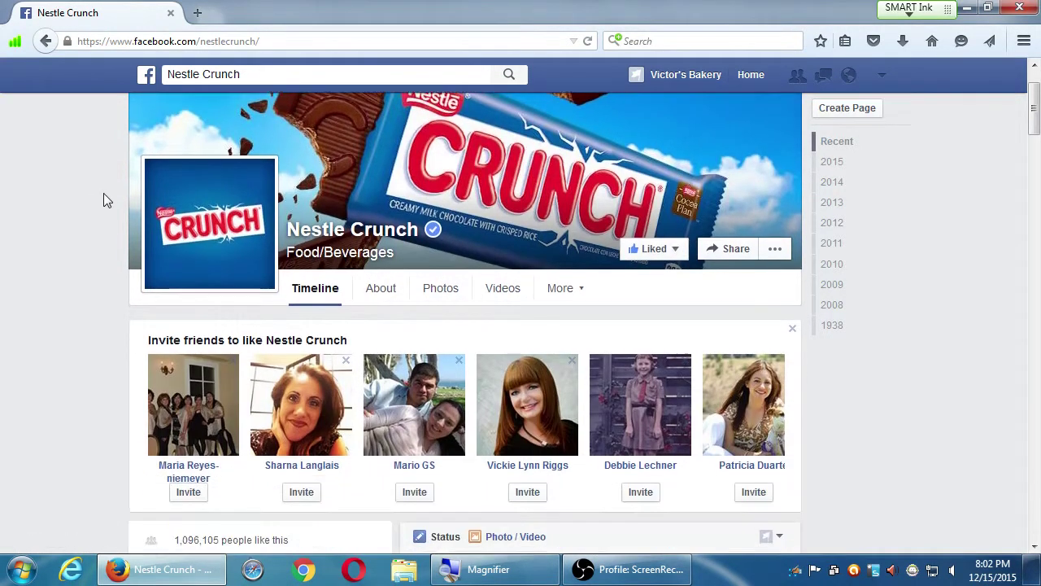
scroll(105, 199, "down", 5)
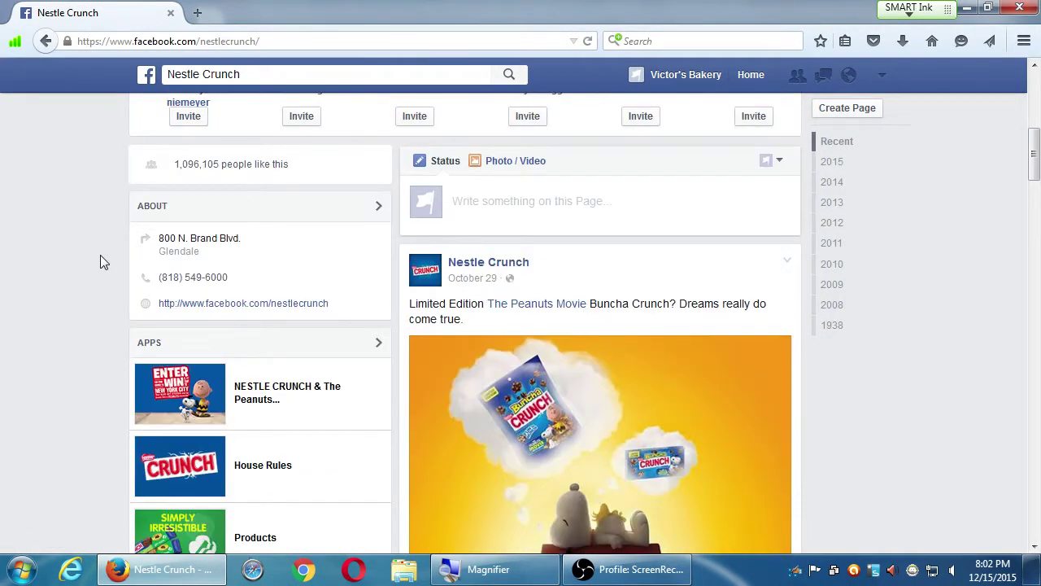
scroll(100, 255, "down", 2)
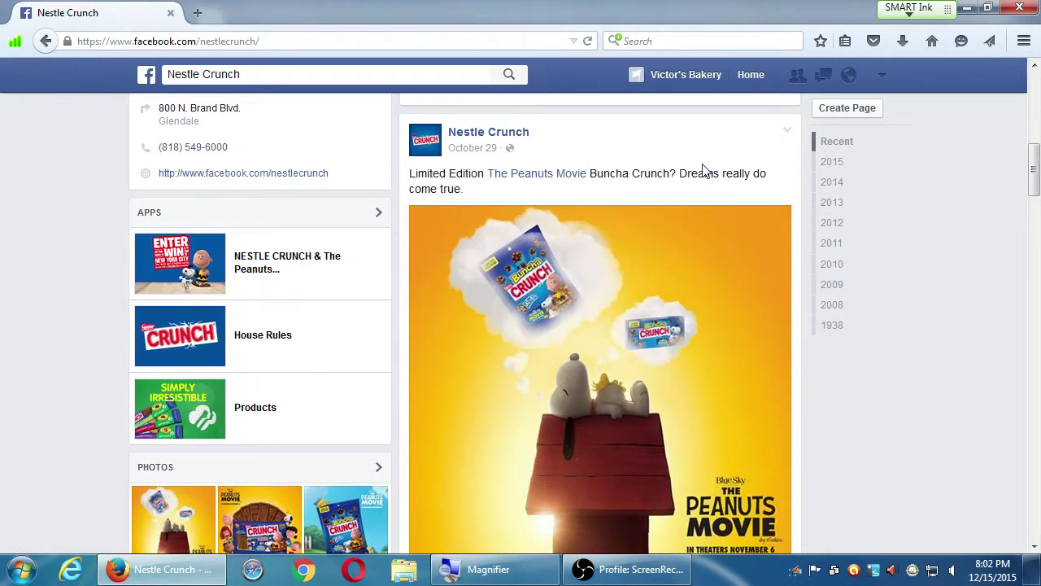
scroll(707, 171, "up", 1)
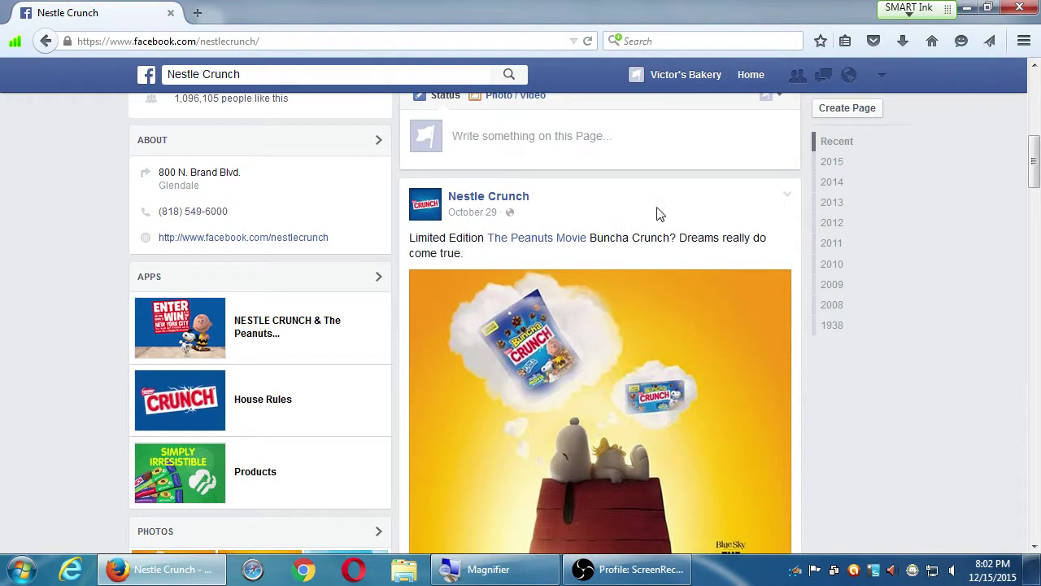
scroll(660, 209, "down", 2)
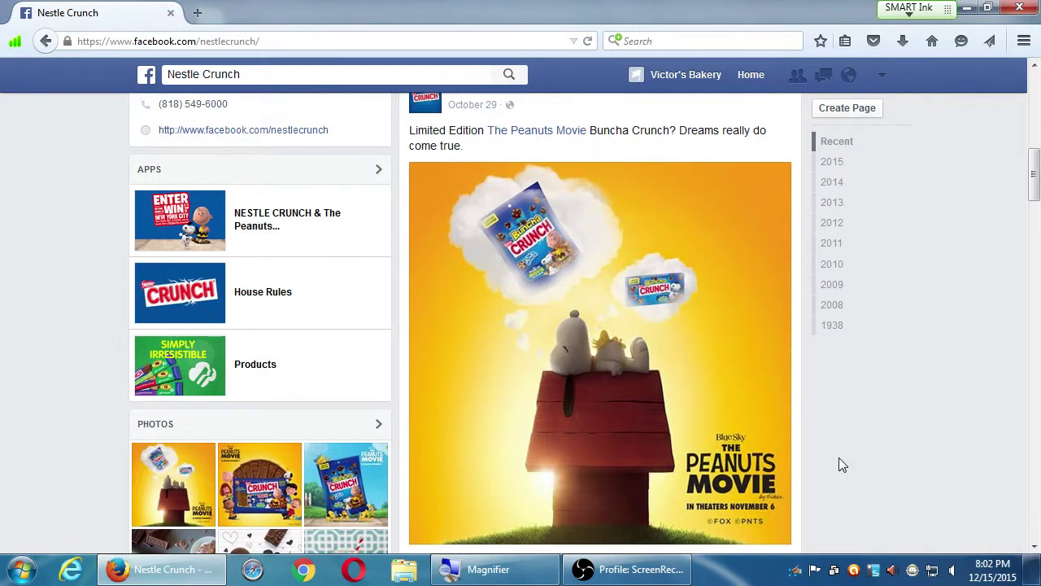
scroll(839, 463, "down", 8)
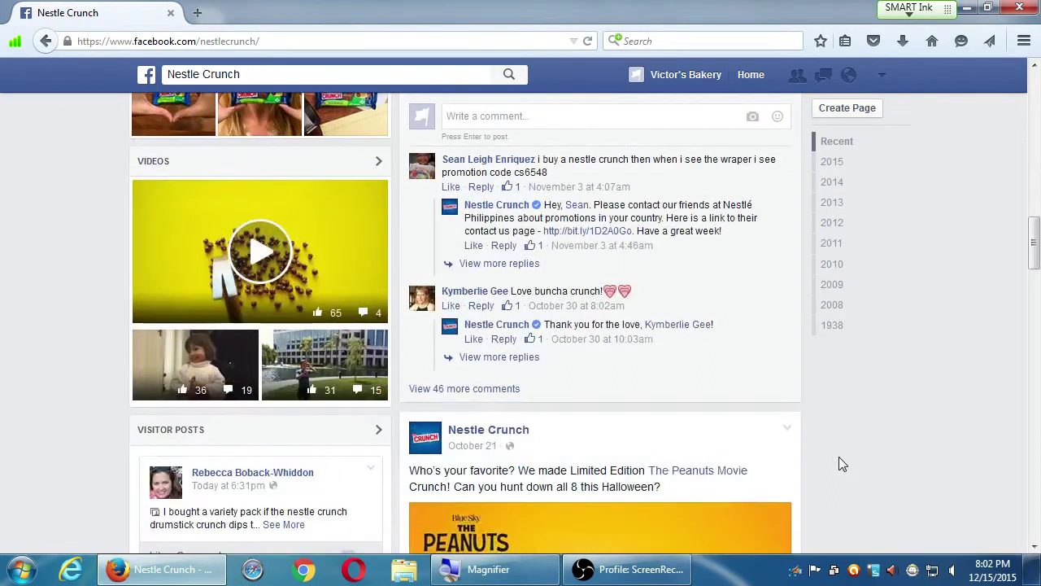
scroll(840, 458, "down", 5)
scroll(842, 463, "down", 5)
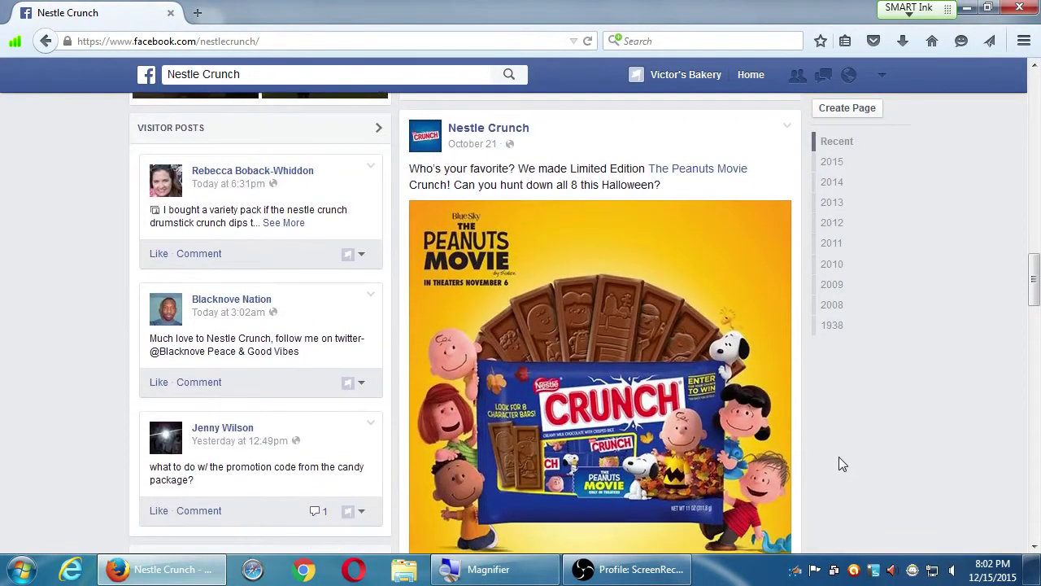
scroll(805, 476, "down", 5)
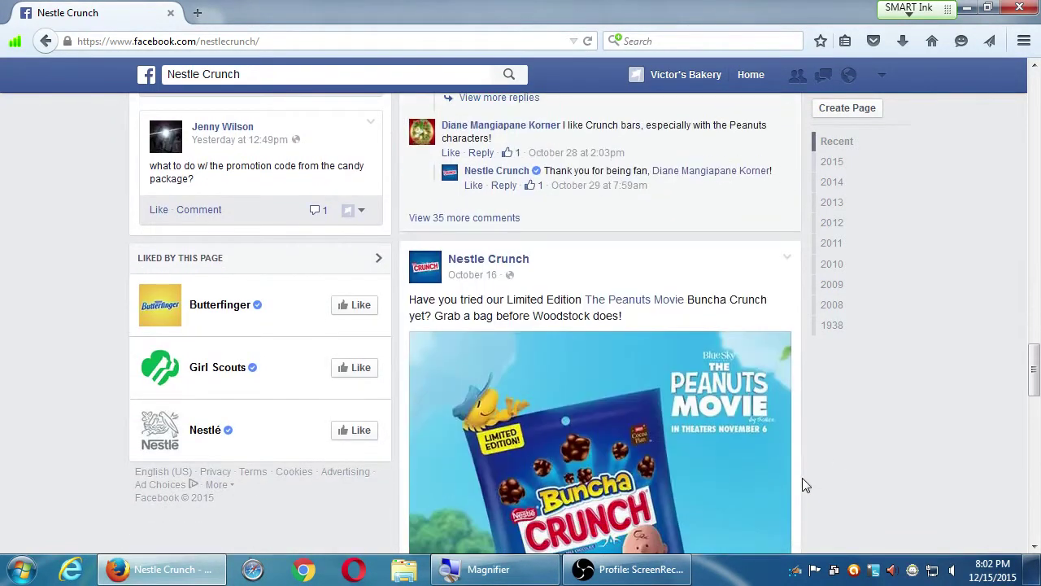
scroll(839, 472, "up", 5)
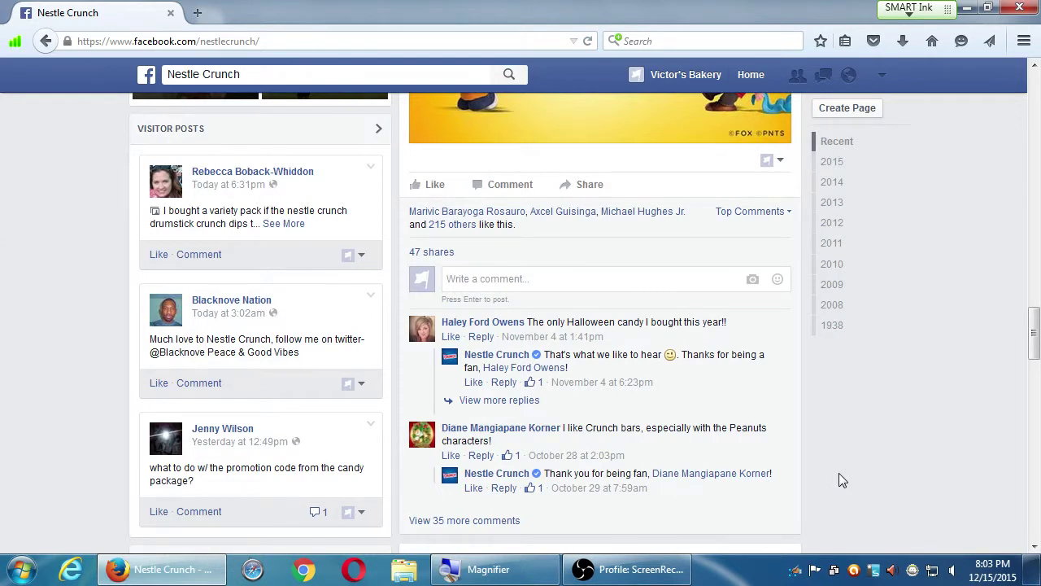
scroll(904, 467, "up", 1)
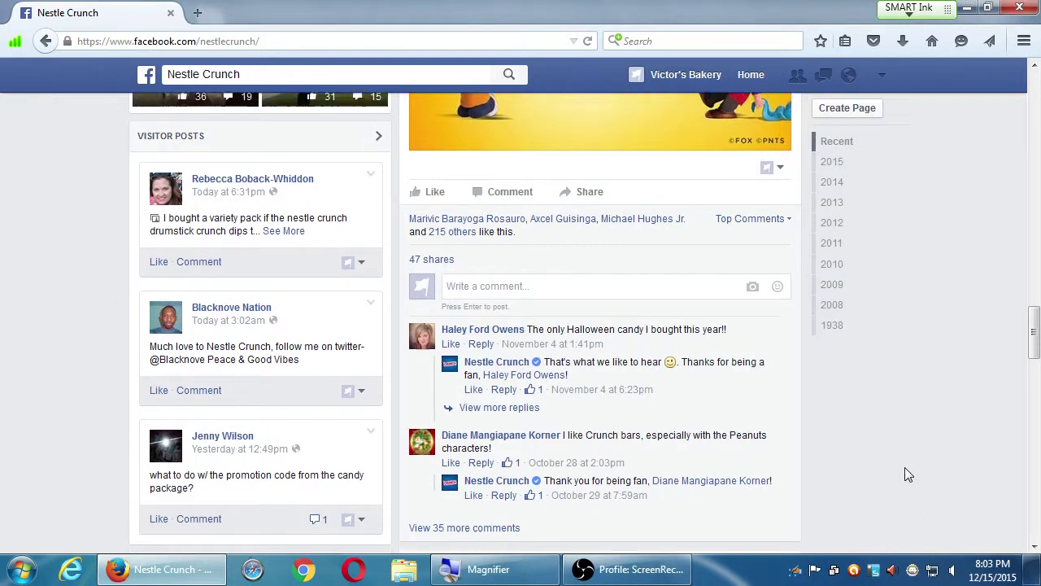
scroll(898, 461, "down", 10)
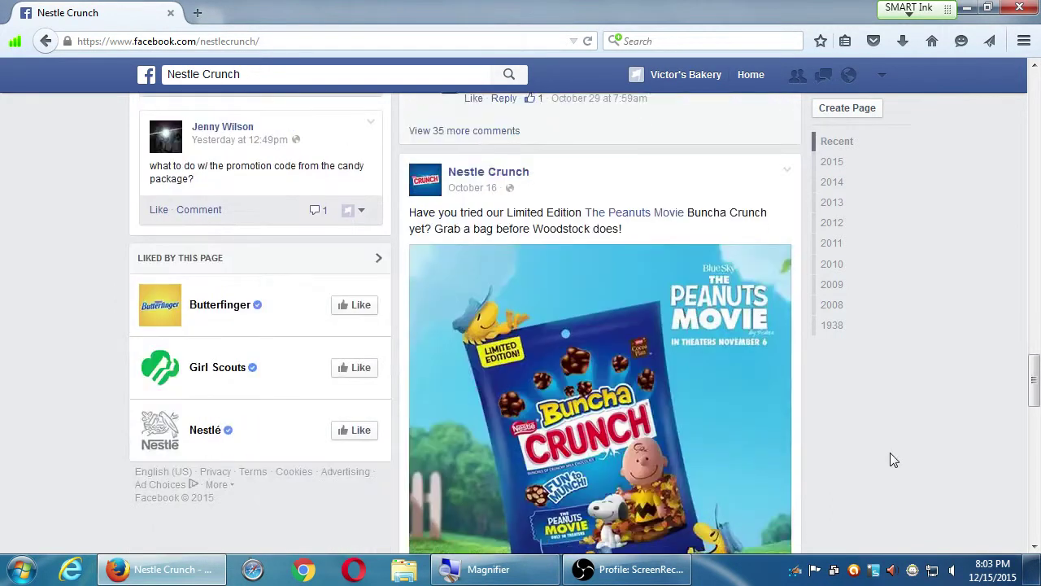
scroll(892, 447, "down", 5)
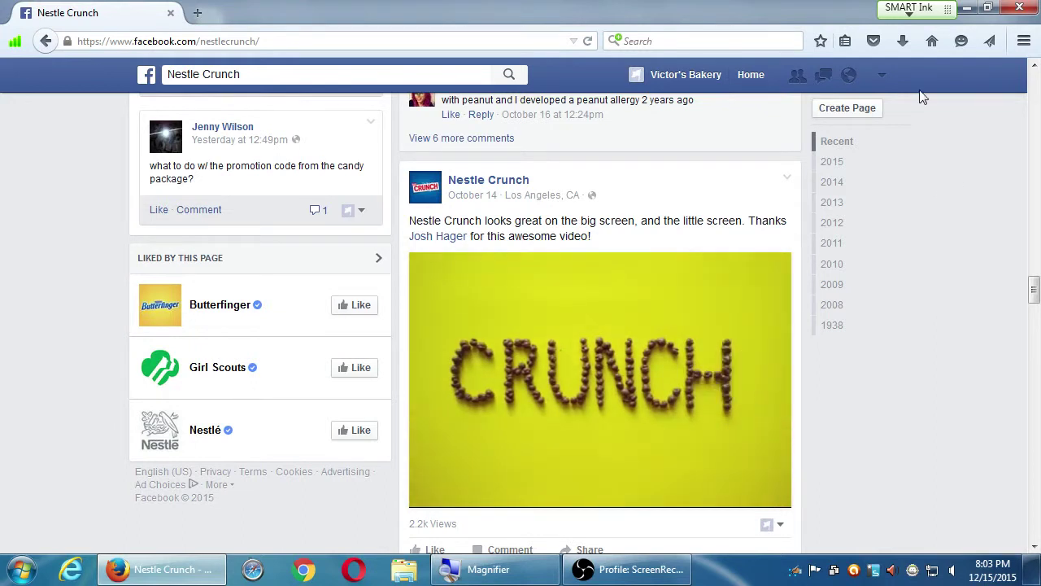
Go through the home news feed to the Victor's Bakery page and review the pages it has liked.
left_click(750, 78)
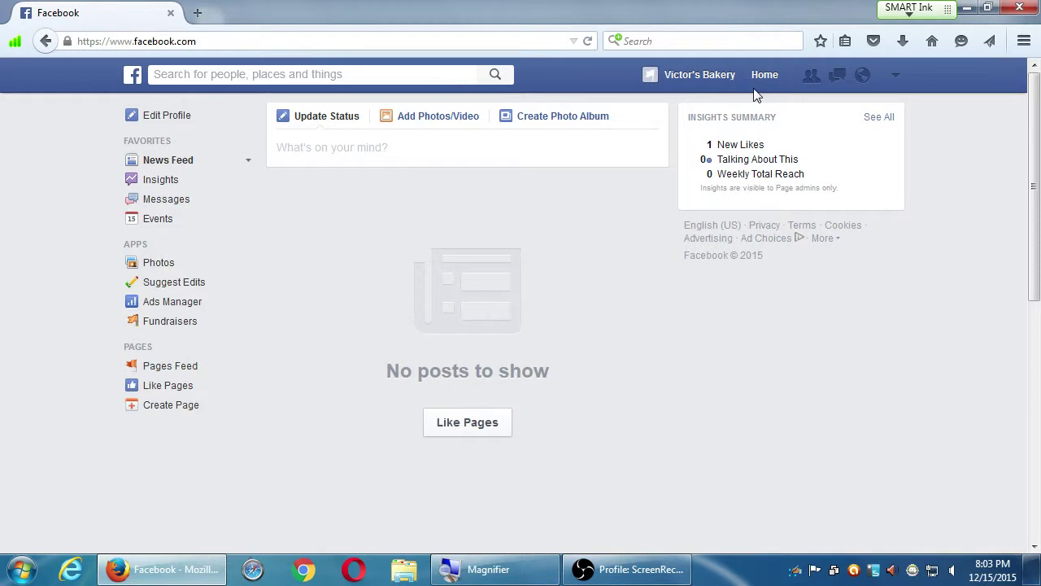
left_click(754, 86)
left_click(698, 84)
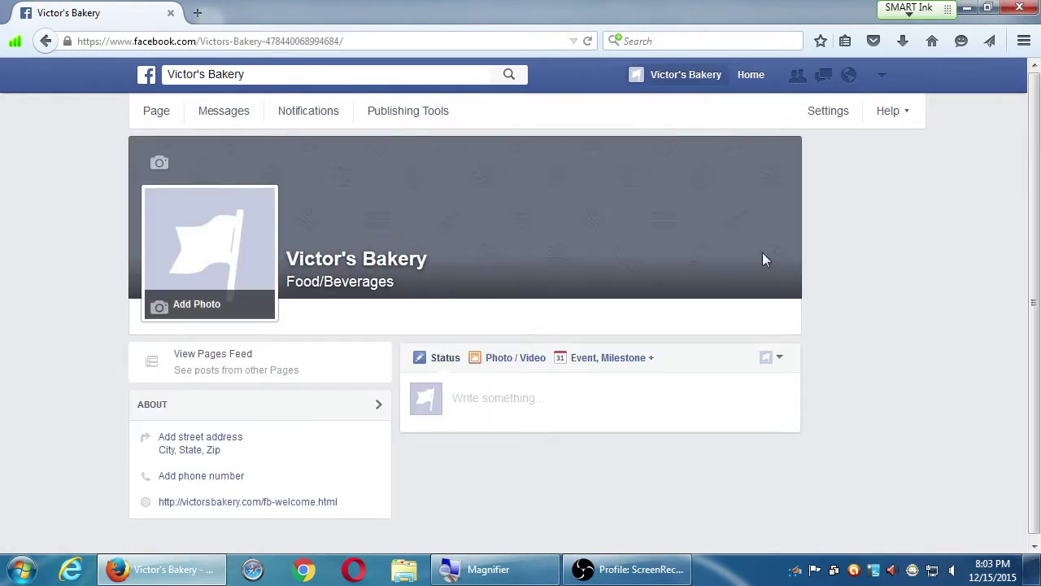
mouse_move(865, 332)
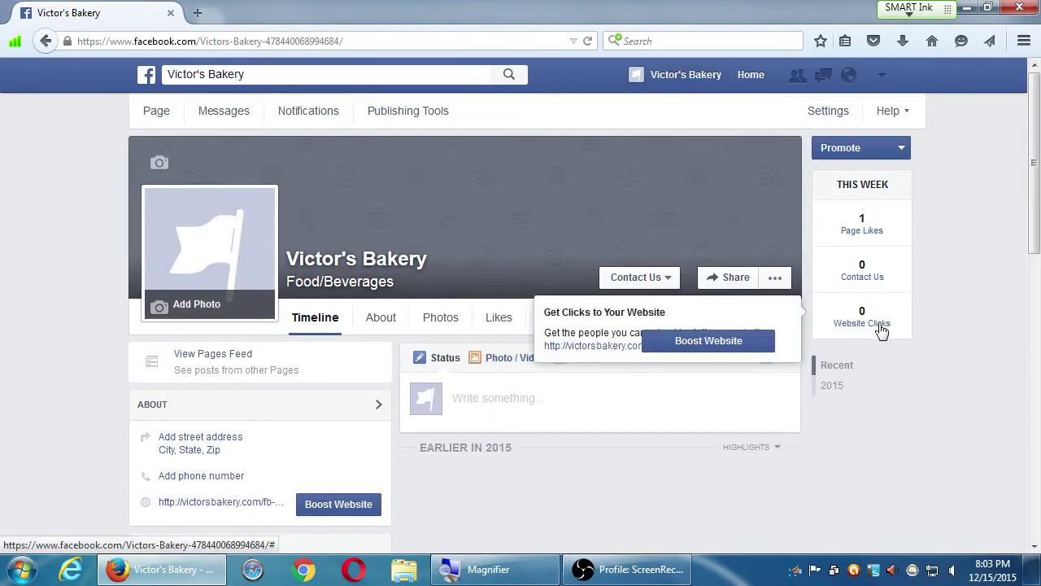
scroll(778, 364, "down", 2)
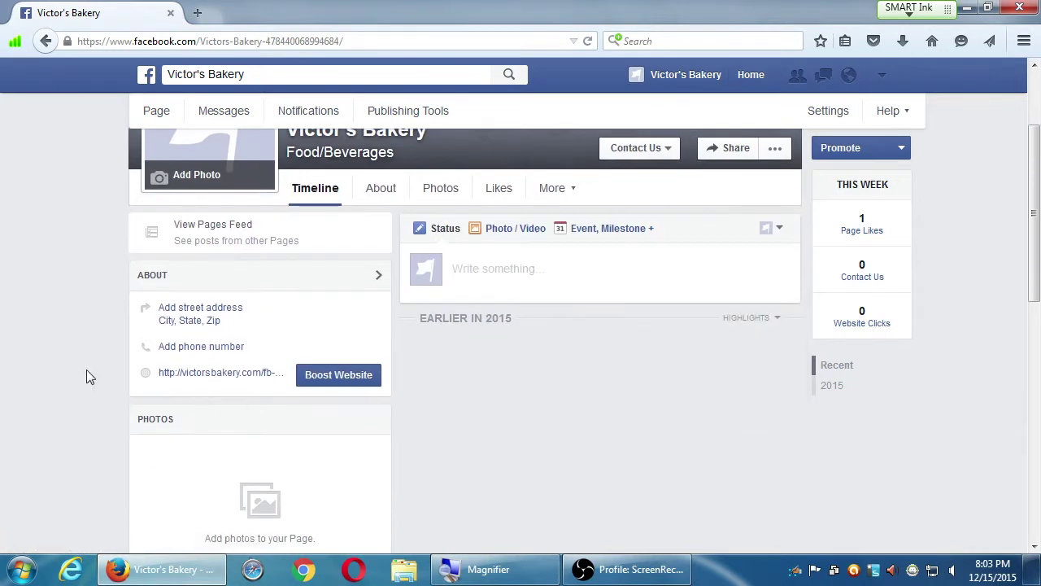
scroll(85, 371, "down", 3)
scroll(83, 372, "down", 4)
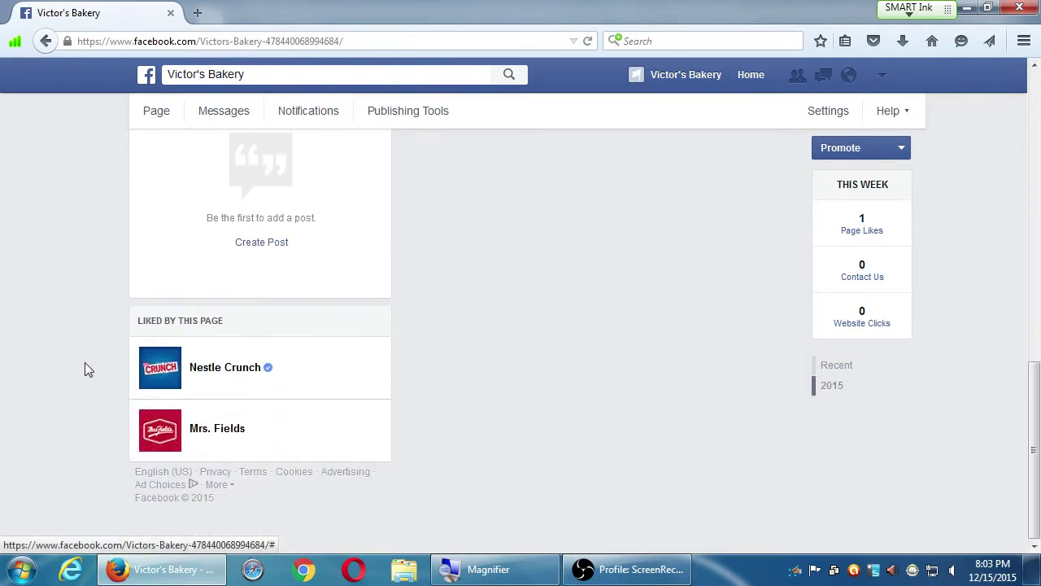
scroll(88, 354, "up", 8)
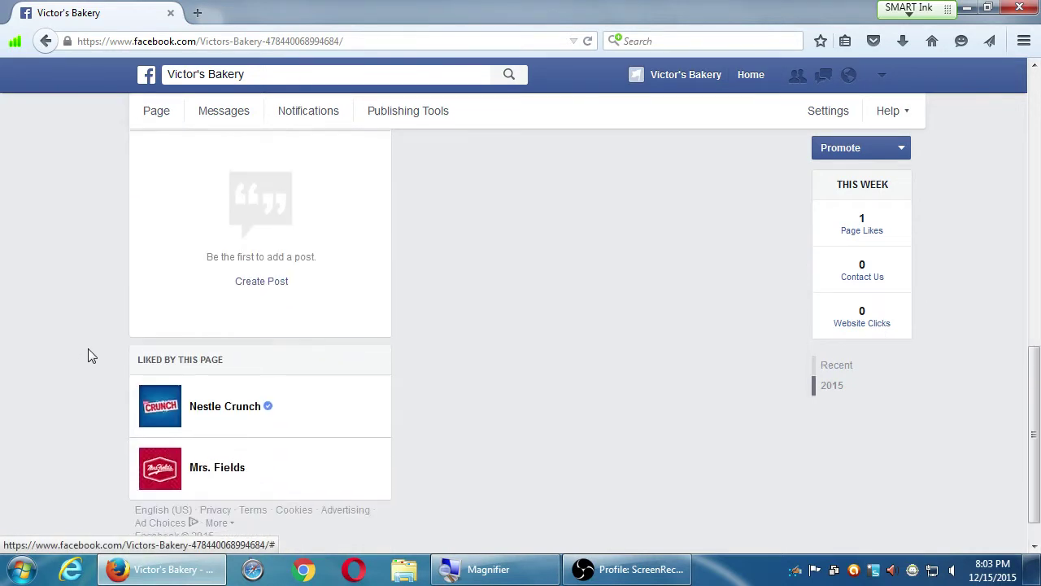
scroll(89, 305, "up", 2)
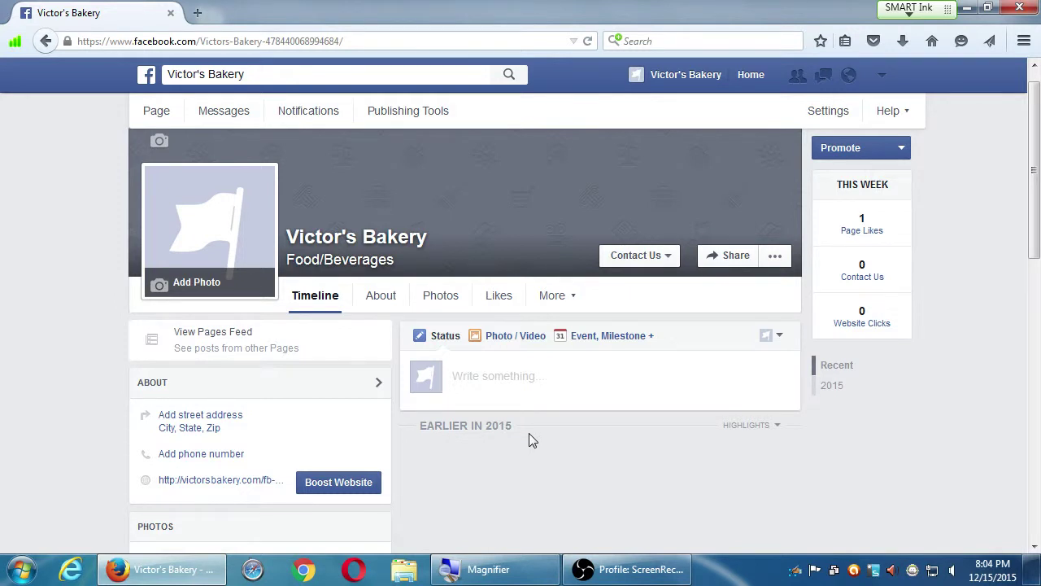
Magnify the post composer and check which identities are available for posting on the bakery's page.
key("super+plus")
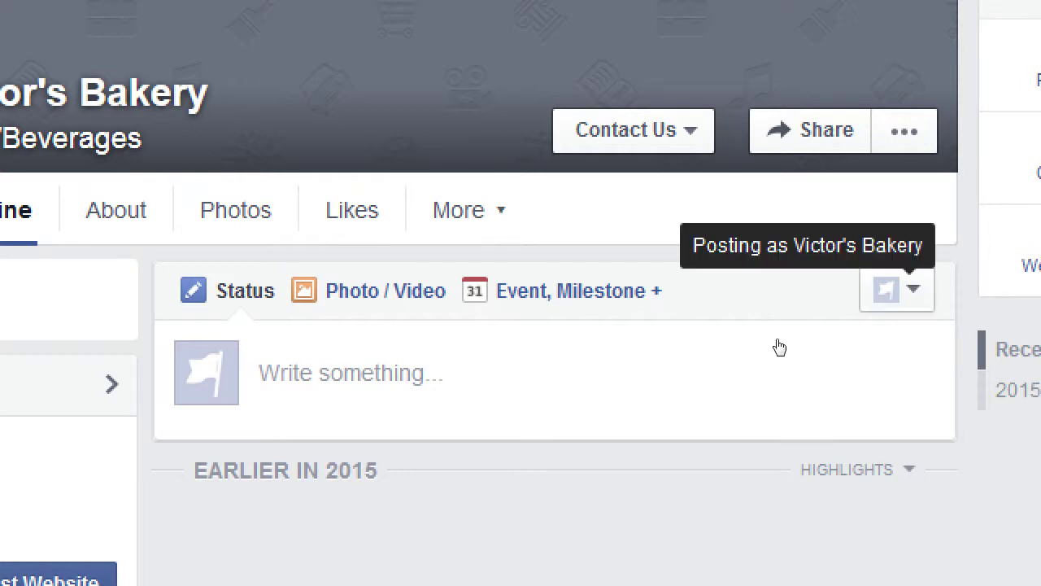
key("Return")
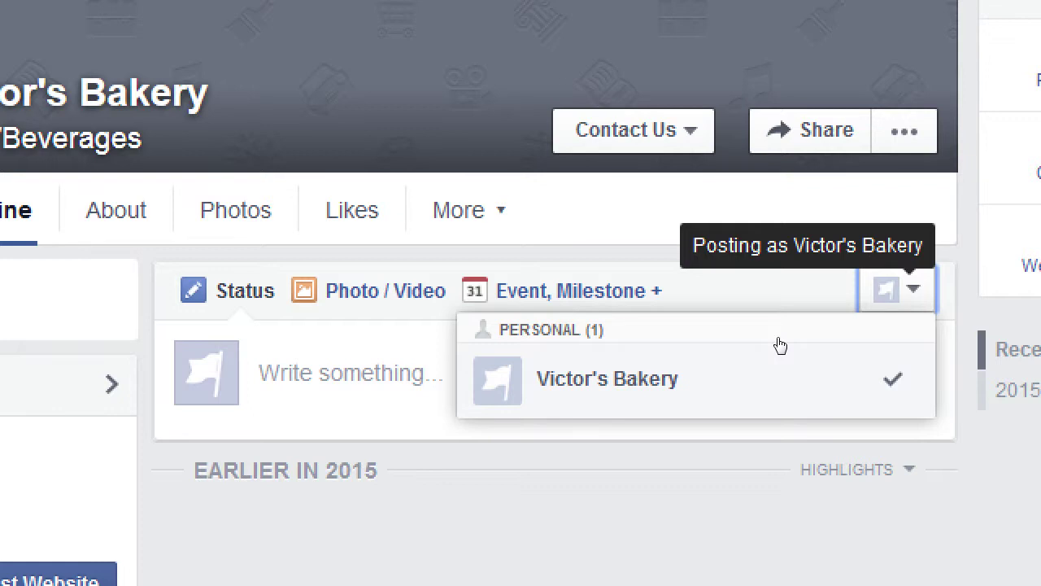
key("Escape")
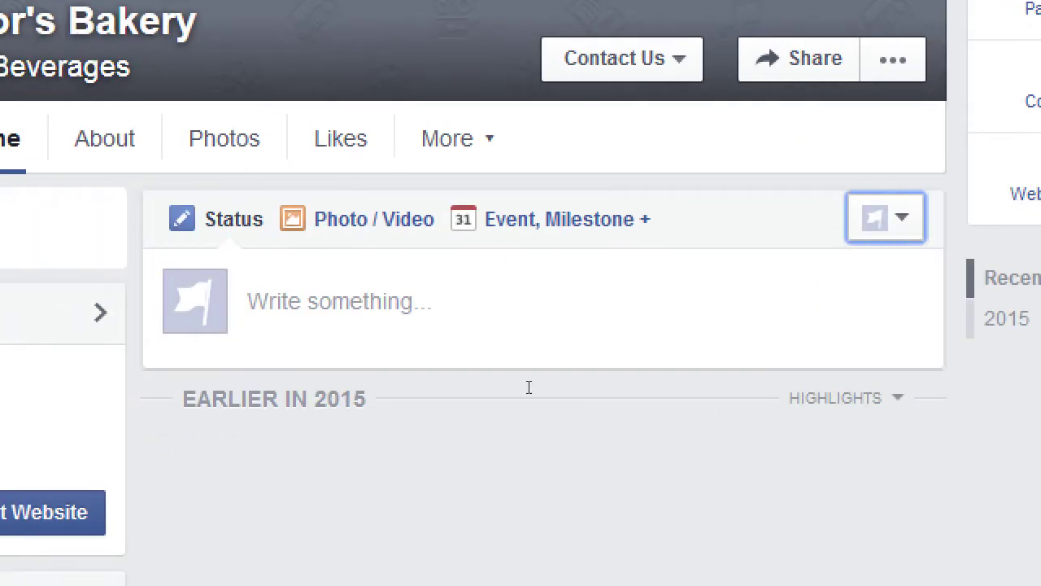
Write "Excited to fnally be on Facebook!" as a new status on the bakery's page.
left_click(530, 383)
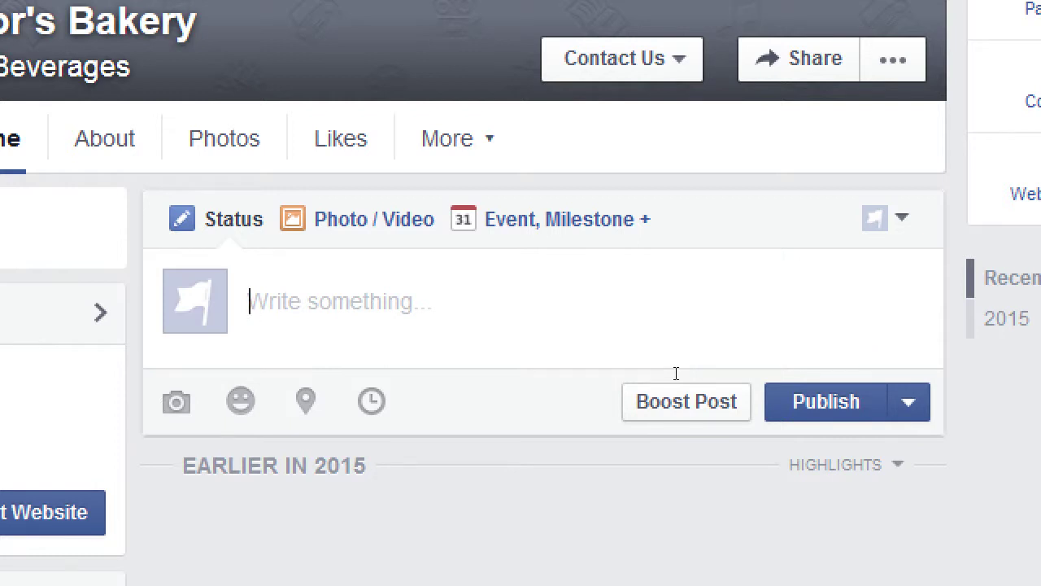
type("Excited to fnally")
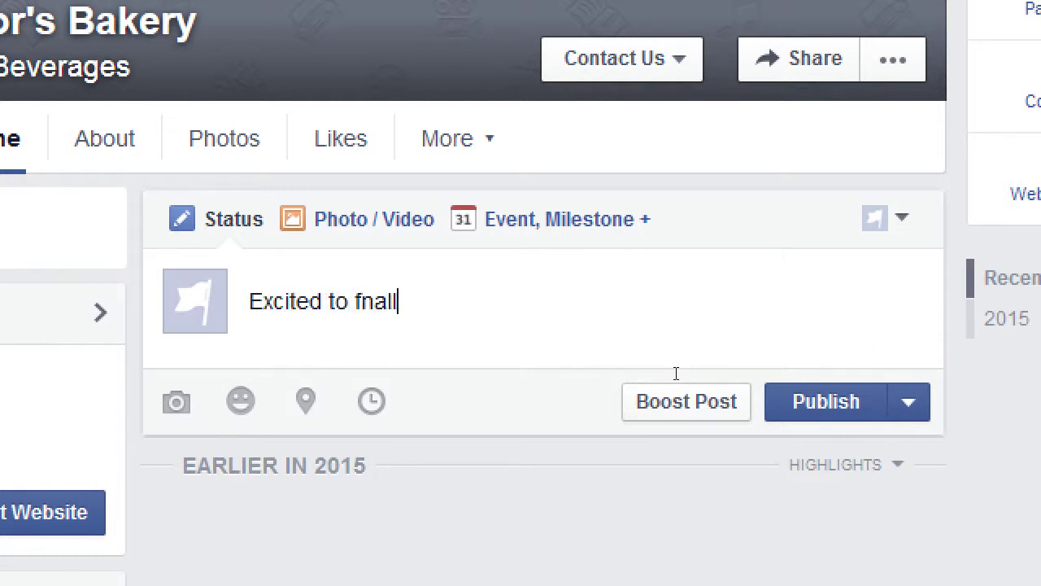
key("ctrl+shift+Left")
type("fina")
key("BackSpace")
key("BackSpace")
key("BackSpace")
type("n")
type("y be on Facebook!")
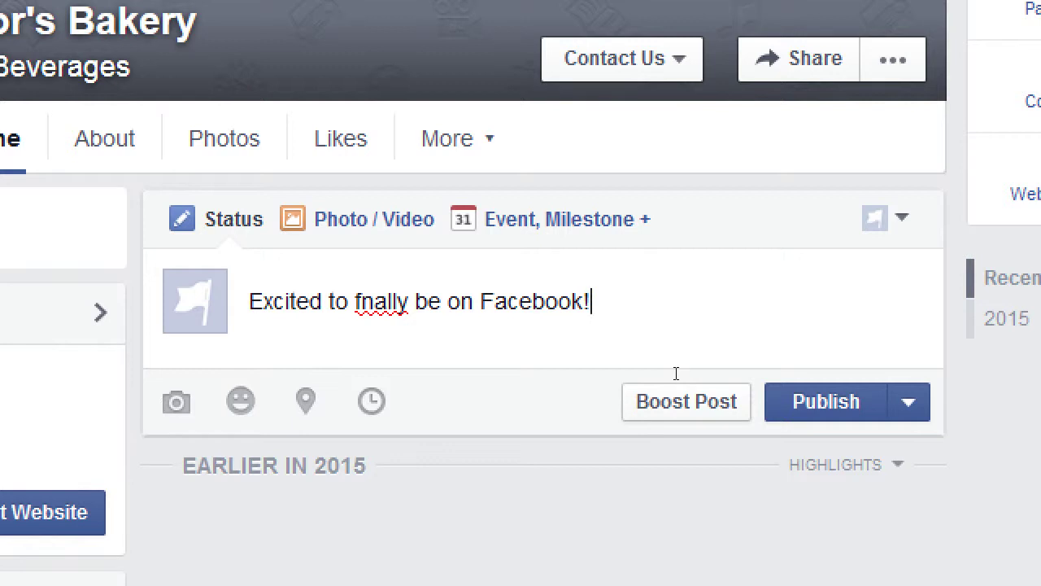
key("Return")
type("ht")
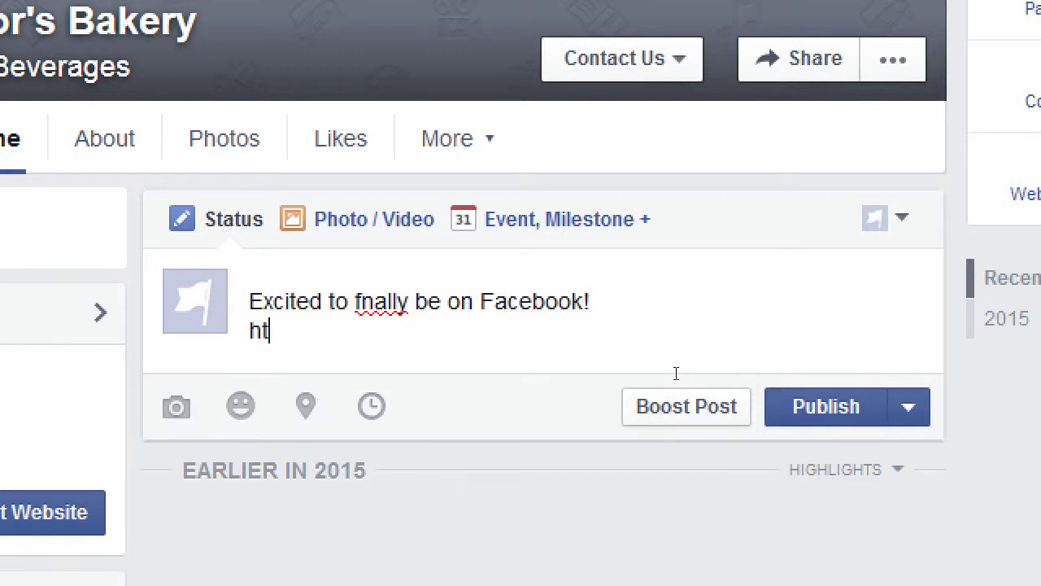
type("tp://victor")
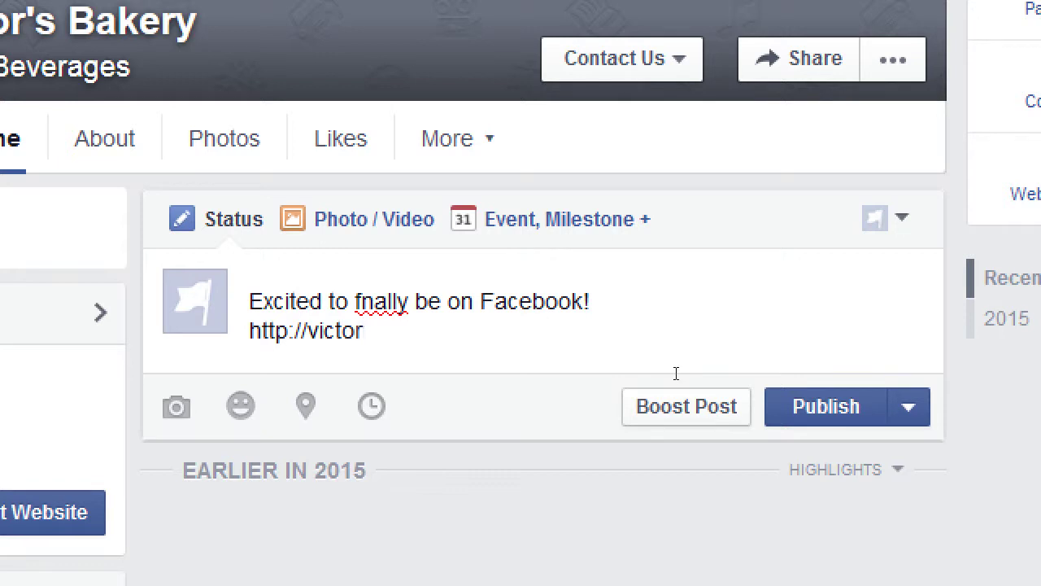
key("BackSpace")
key("BackSpace")
key("BackSpace")
key("BackSpace")
key("BackSpace")
type("mcink.net")
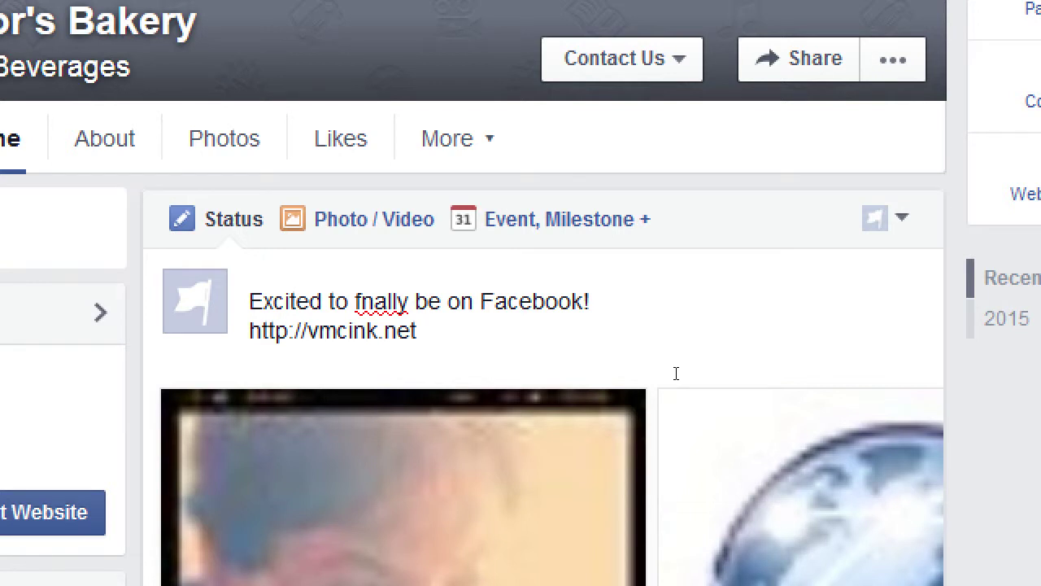
Restore the normal magnification and browse through the link preview's images to the end of the carousel.
key("super+minus")
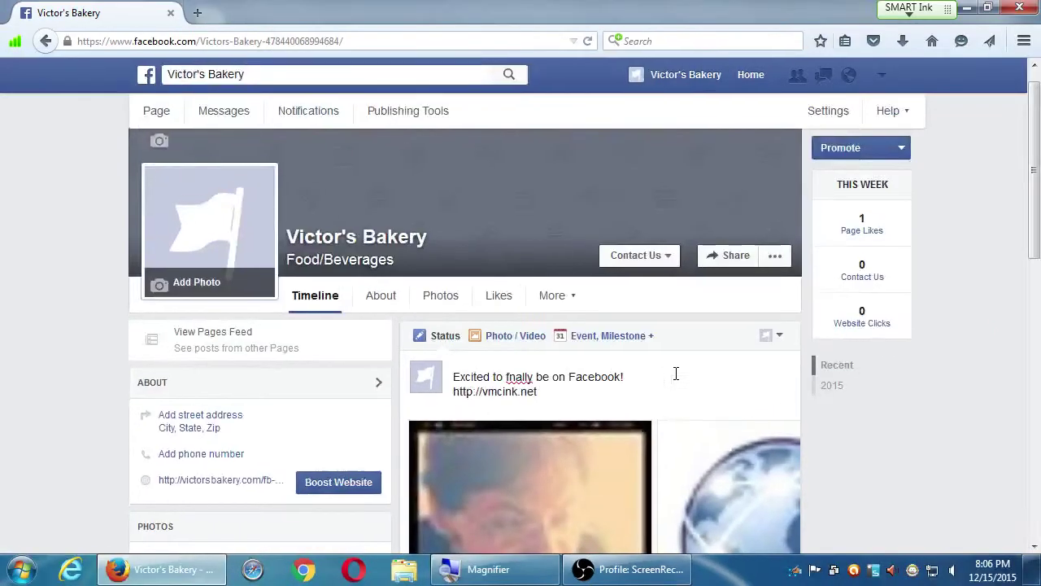
scroll(716, 358, "down", 5)
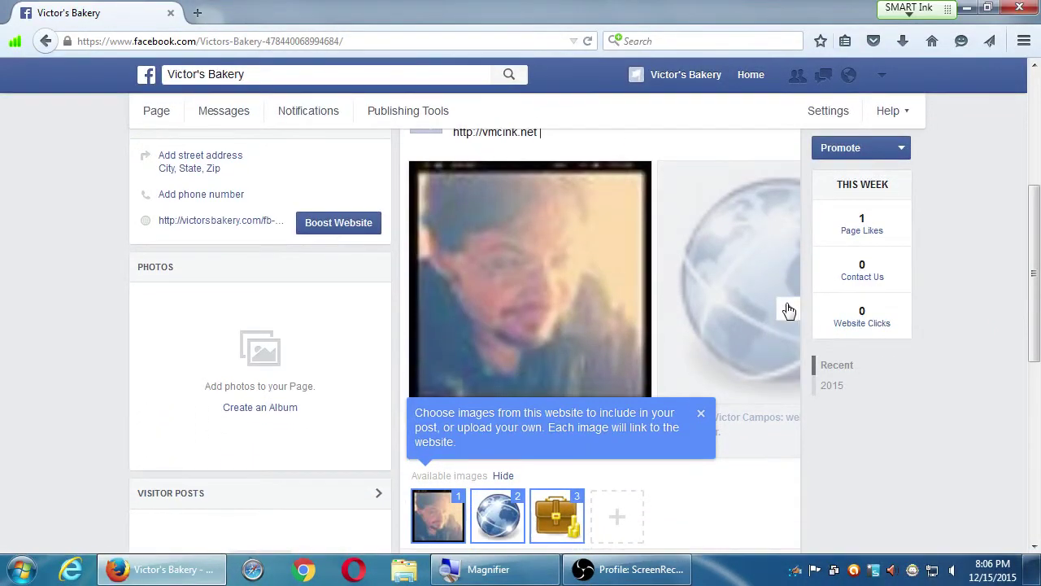
left_click(788, 310)
left_click(789, 309)
left_click(788, 310)
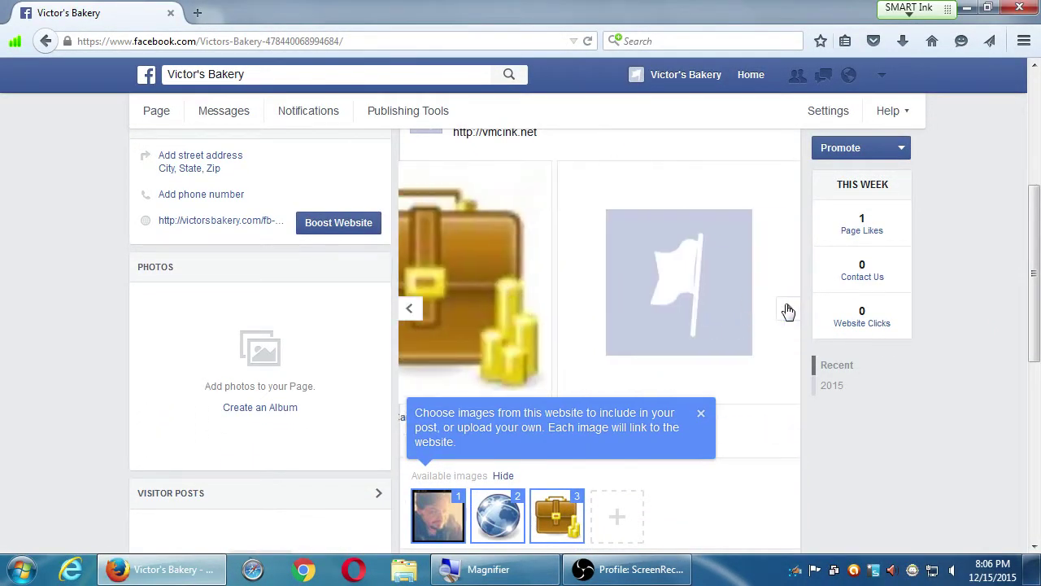
Dismiss the image-selection tip and deselect the briefcase and globe images for the link preview.
left_click(407, 312)
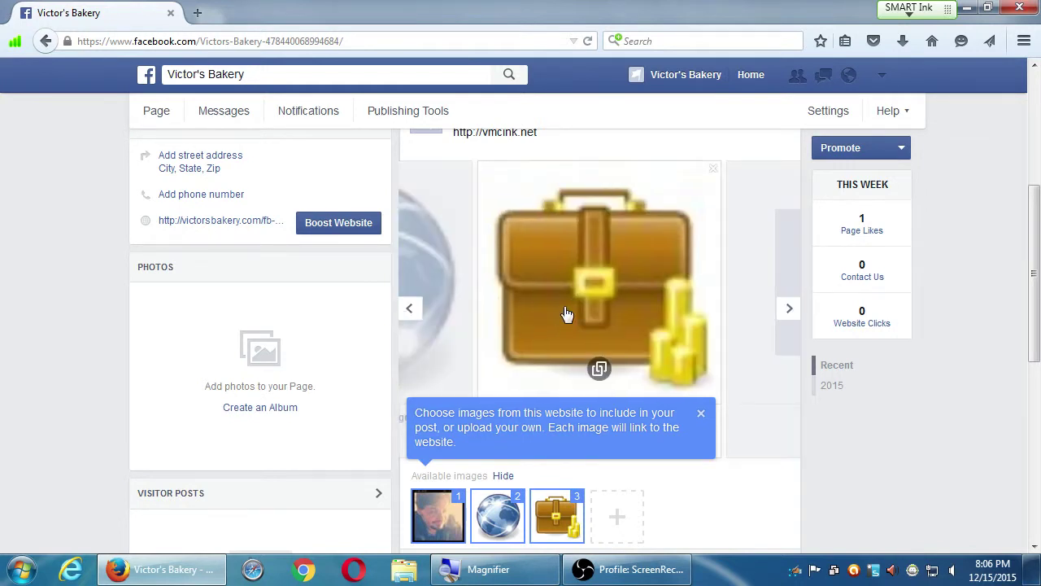
left_click(701, 415)
scroll(675, 478, "down", 1)
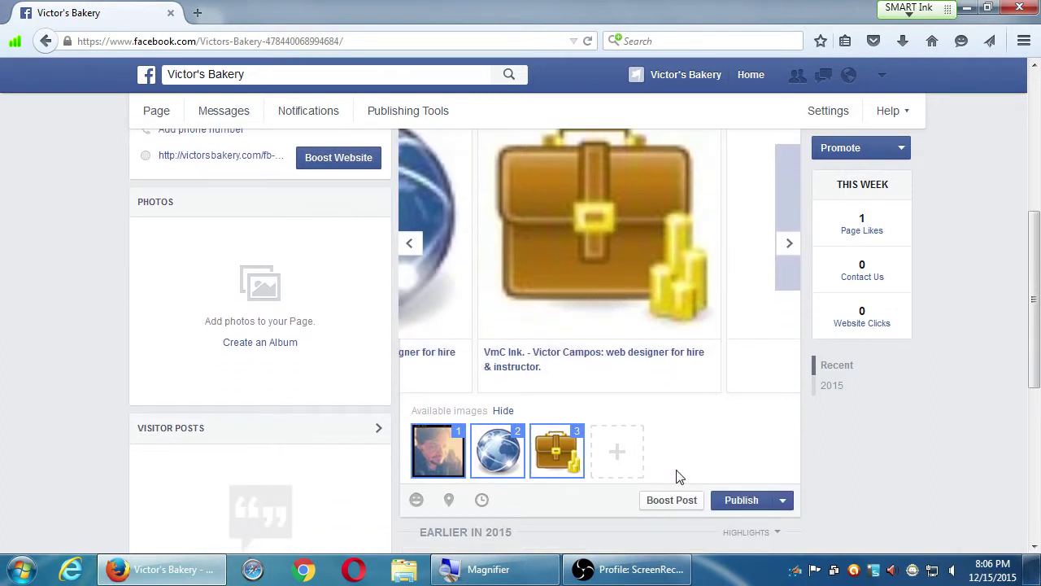
scroll(678, 477, "down", 1)
left_click(573, 442)
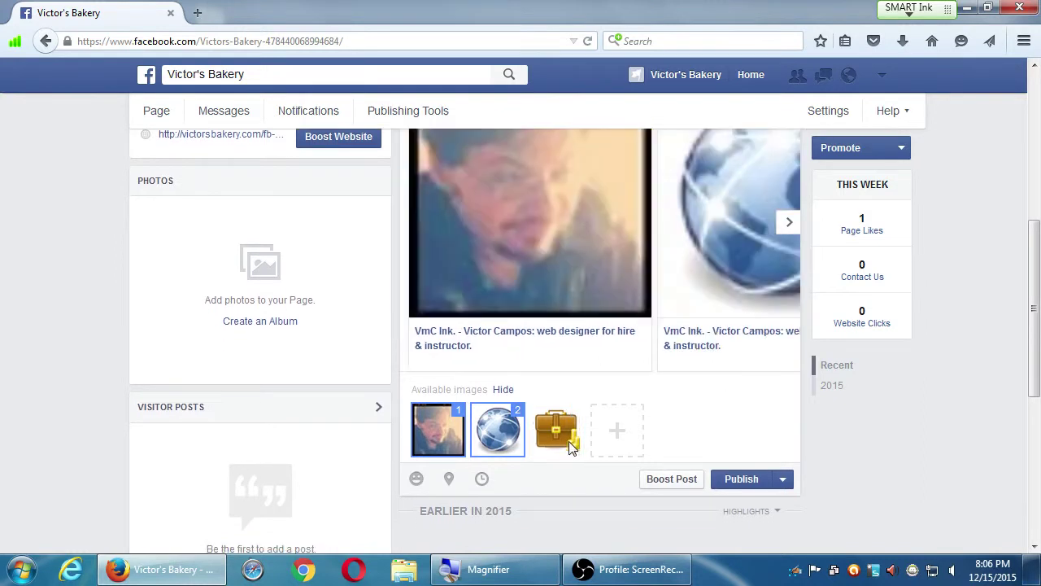
left_click(500, 439)
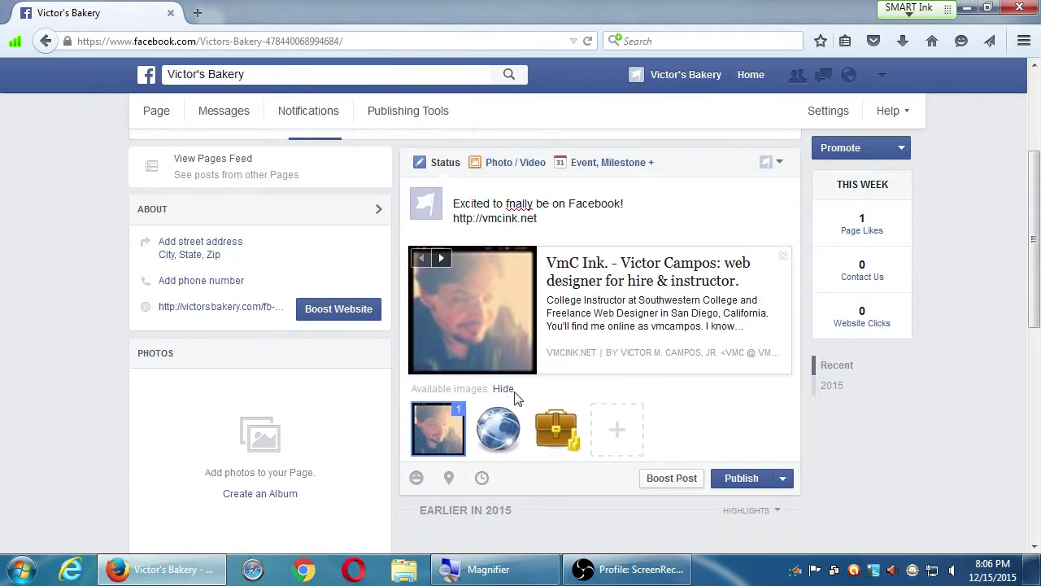
Reselect the globe and briefcase images and open the first carousel image's caption for editing, leaving the text unchanged.
left_click(506, 421)
scroll(535, 453, "down", 4)
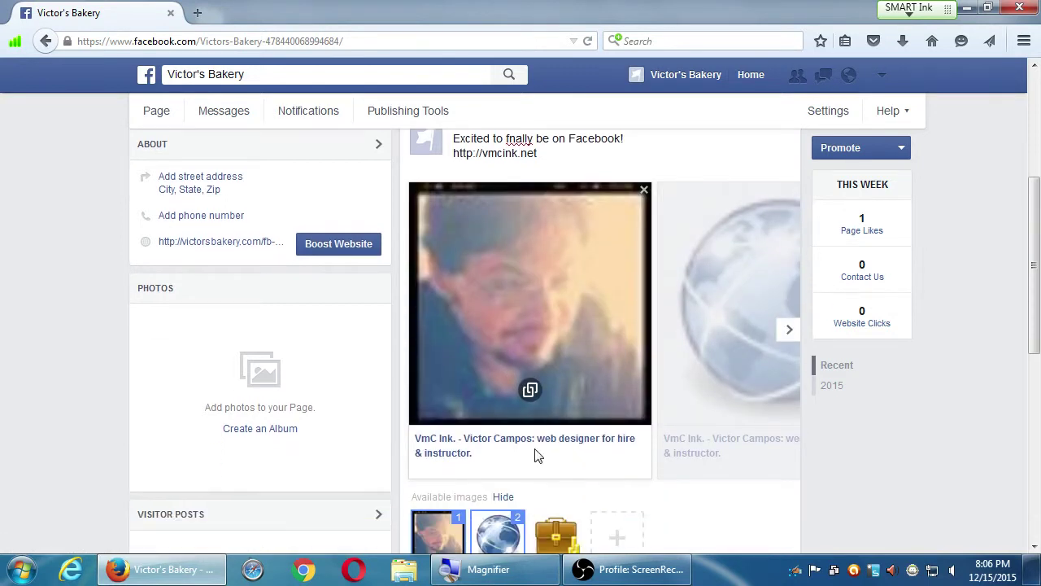
left_click(545, 438)
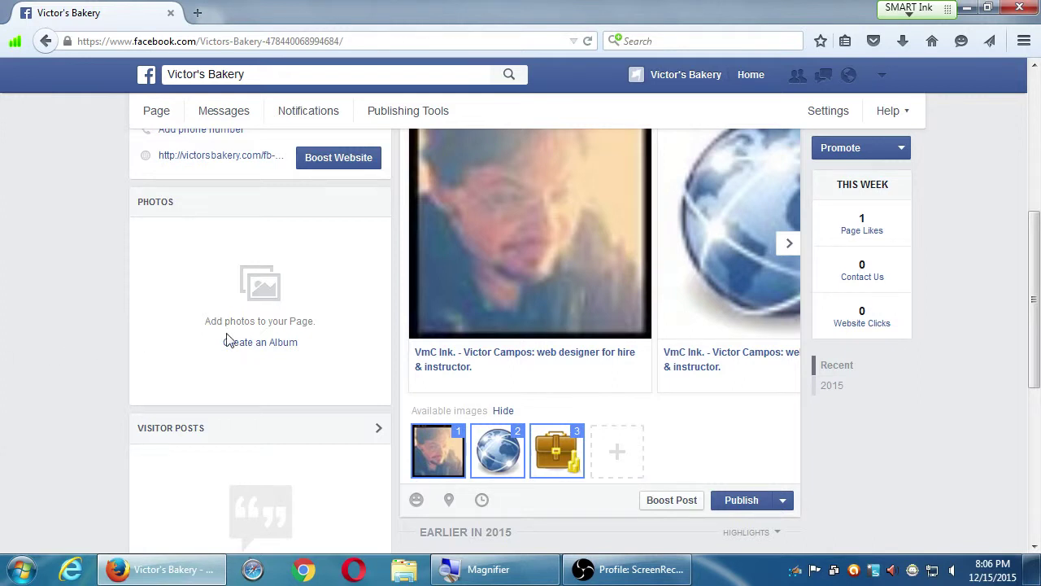
left_click(471, 358)
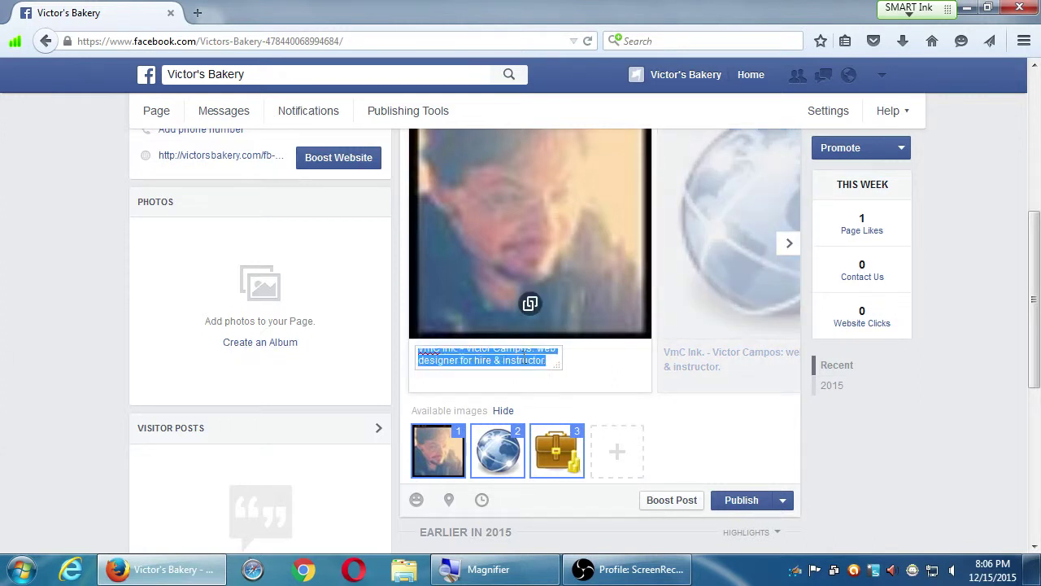
mouse_move(558, 364)
left_mouse_down()
mouse_move(565, 379)
mouse_move(572, 358)
left_mouse_up()
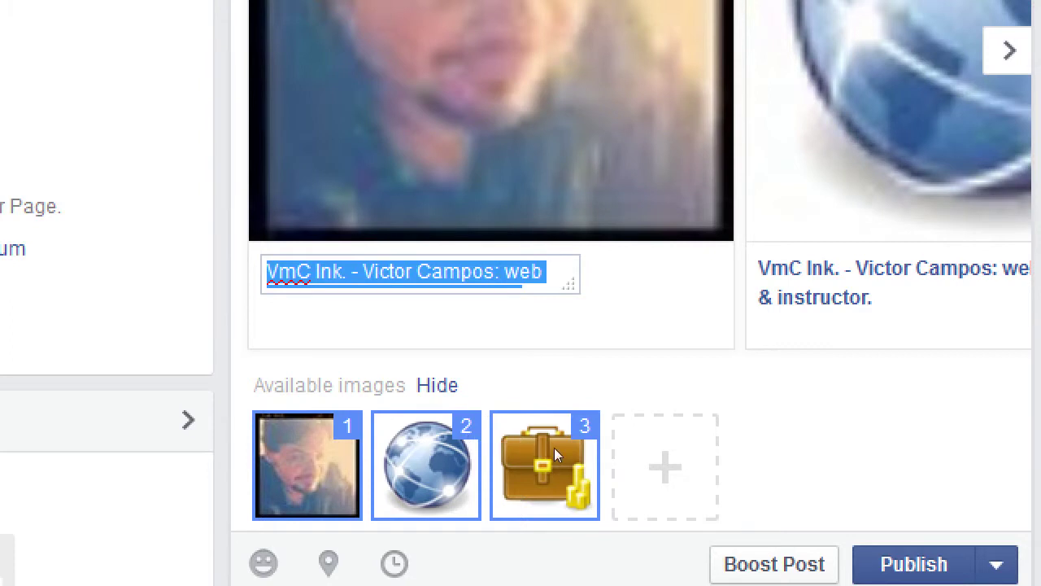
left_click(599, 406)
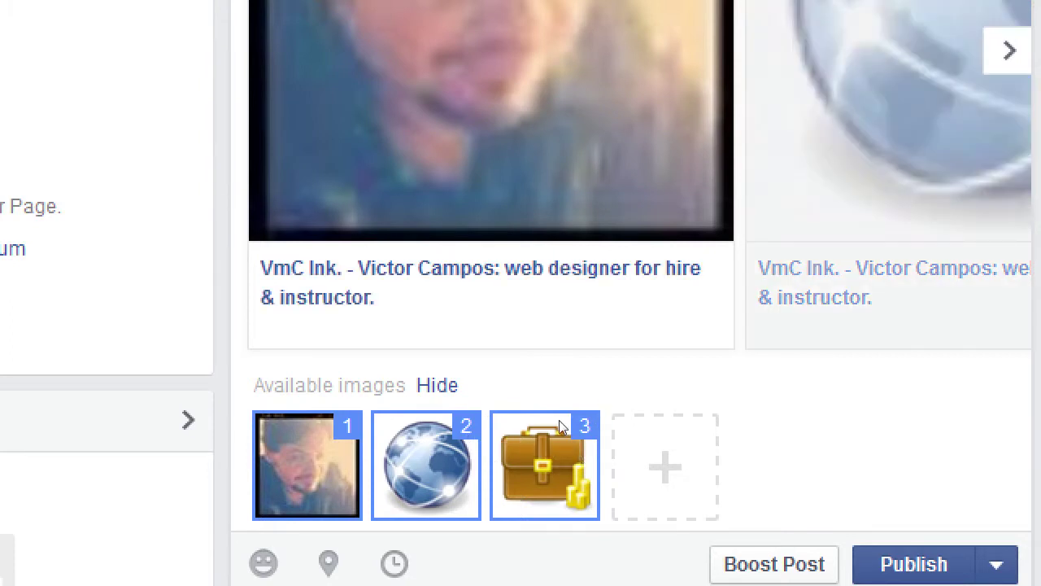
Remove the briefcase and globe from the selected preview images, keeping only the portrait.
left_click(567, 443)
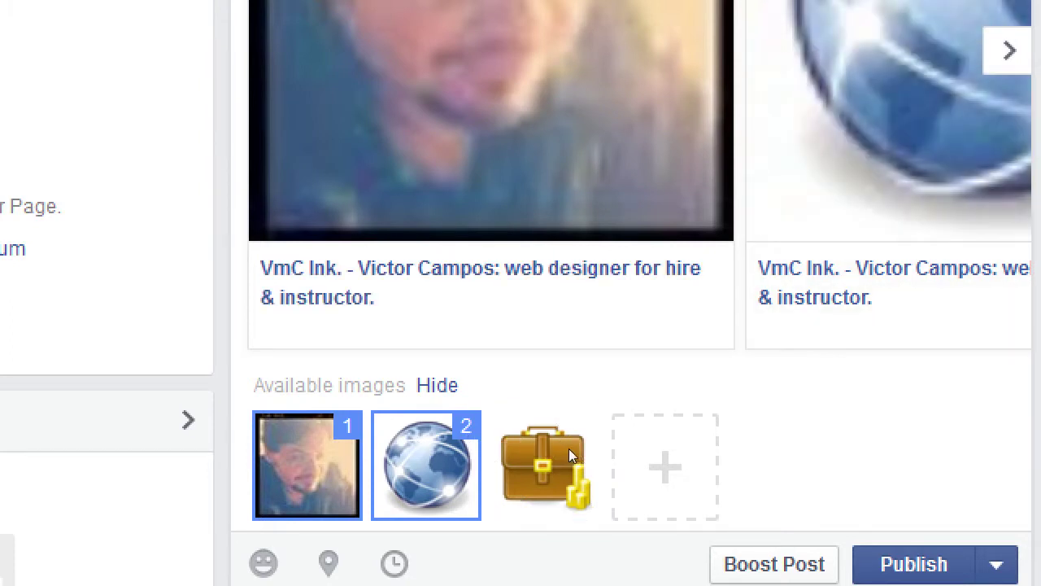
left_click(497, 451)
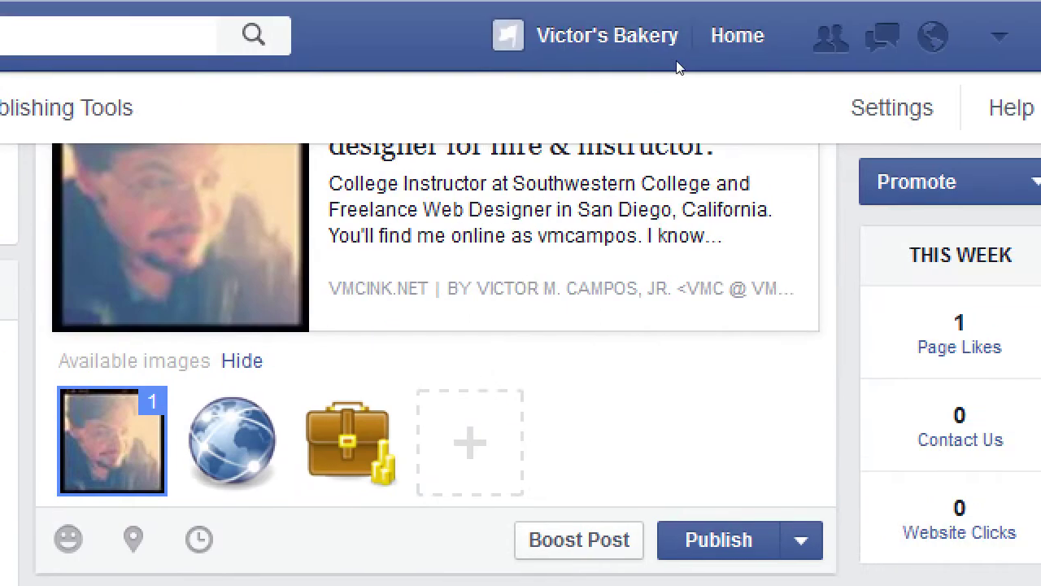
scroll(618, 351, "down", 1)
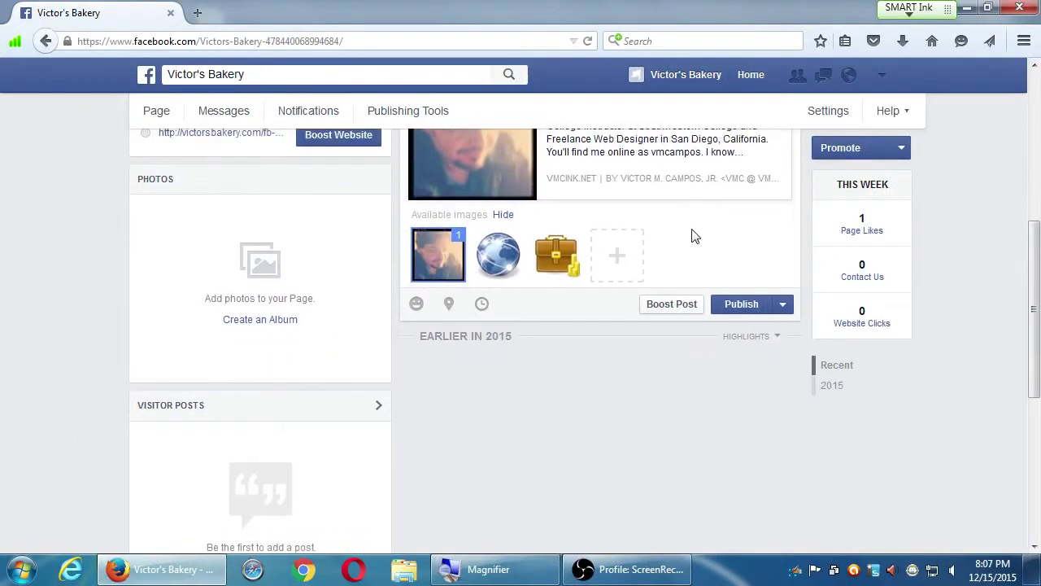
scroll(693, 235, "up", 3)
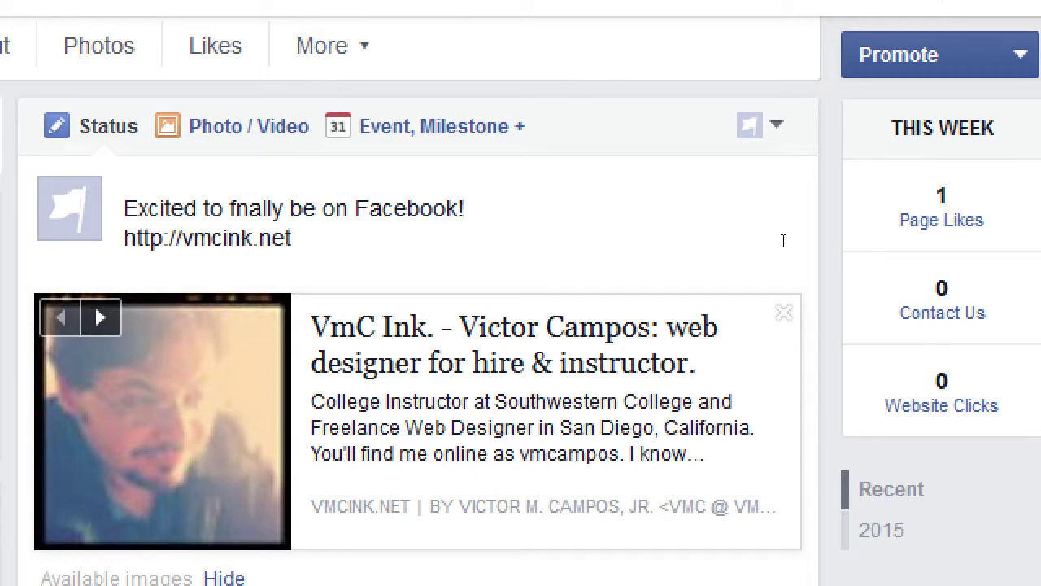
Open the link preview's title for editing and exit without changing it.
left_click(692, 333)
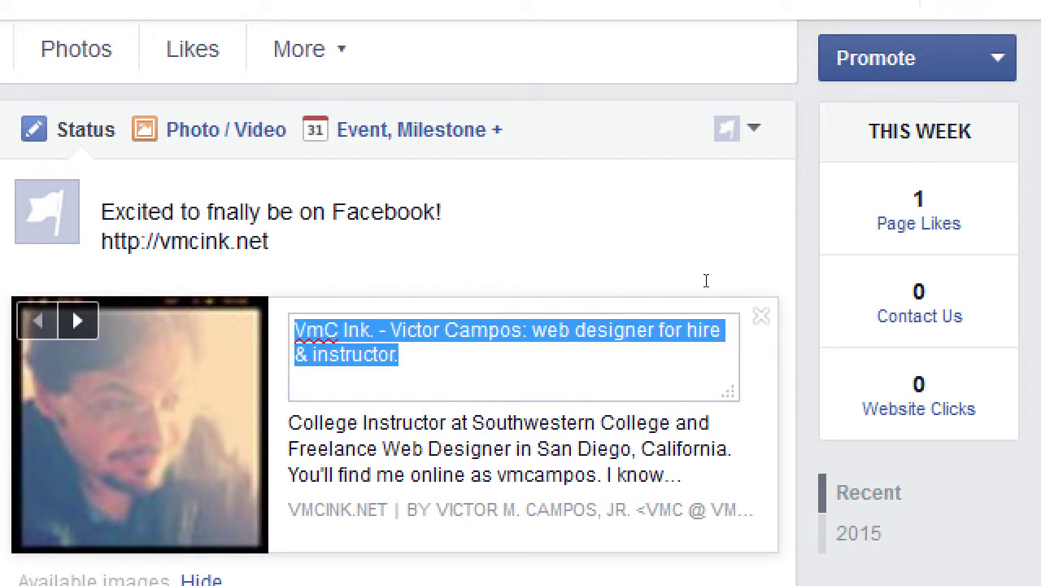
key("Tab")
left_click(724, 246)
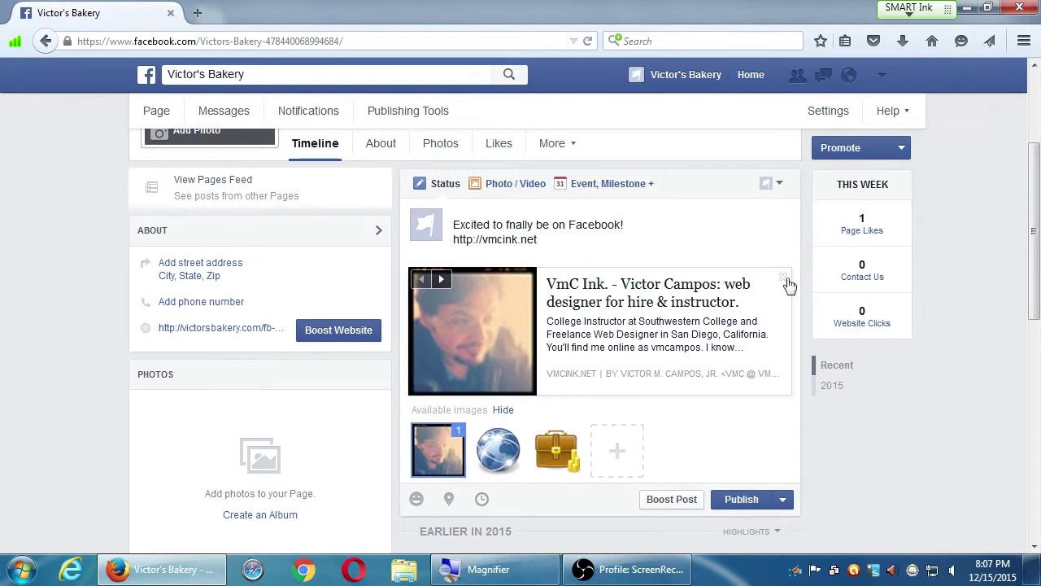
Publish the status post with its website link and check it on the bakery's timeline.
scroll(816, 329, "down", 2)
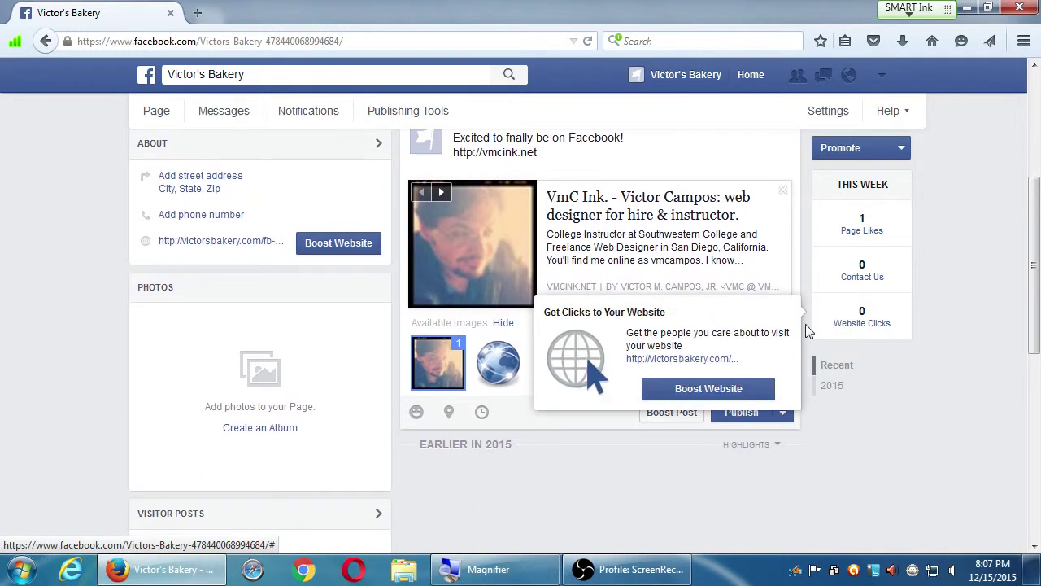
left_click(849, 394)
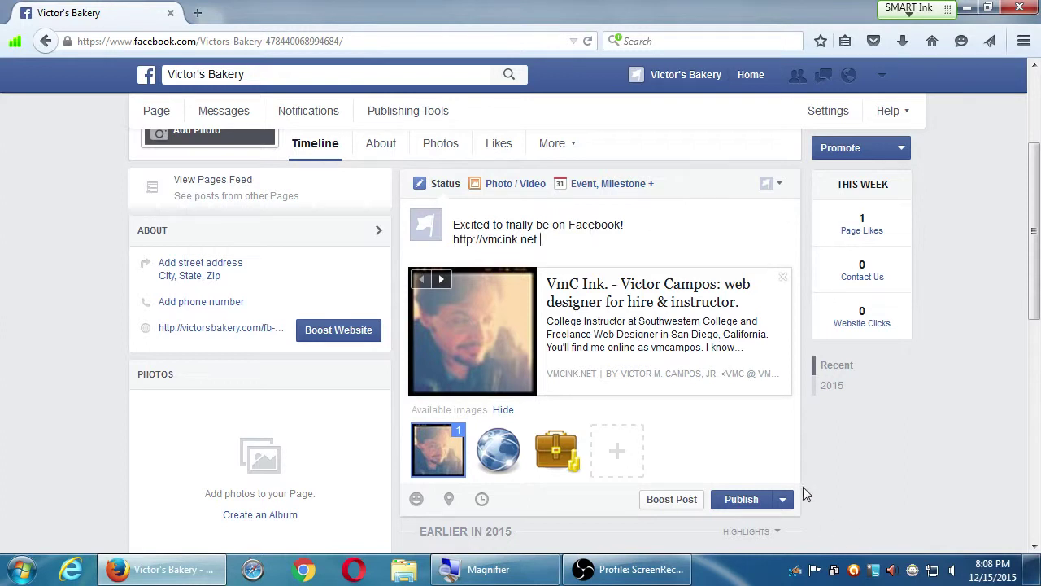
left_click(740, 504)
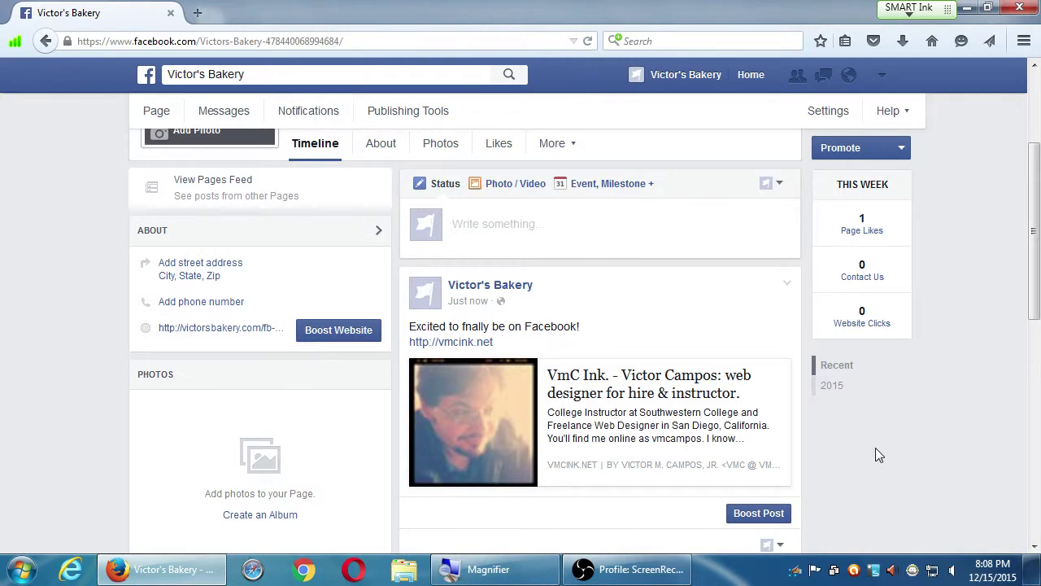
scroll(906, 449, "down", 4)
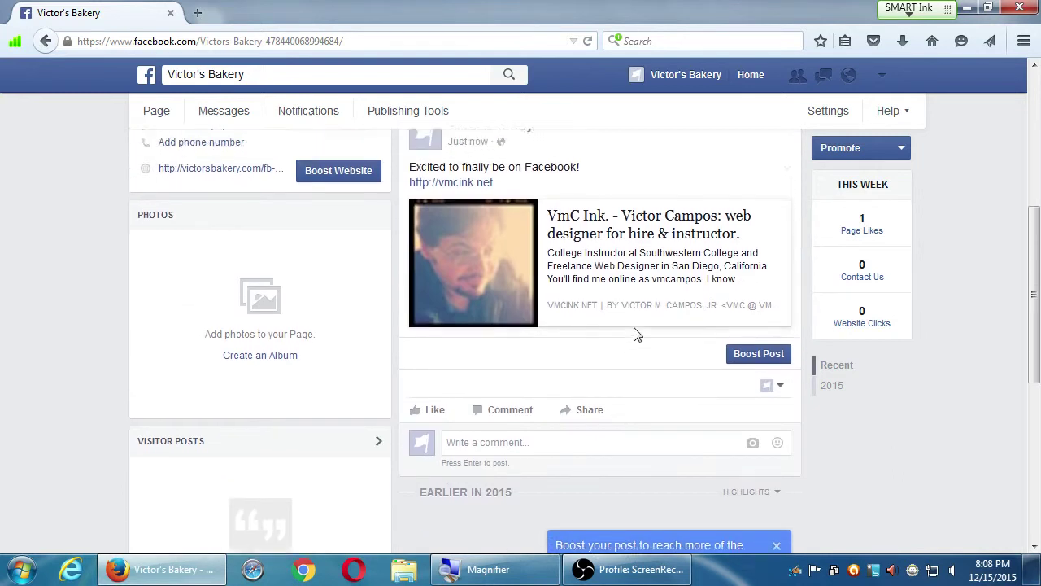
scroll(637, 333, "up", 1)
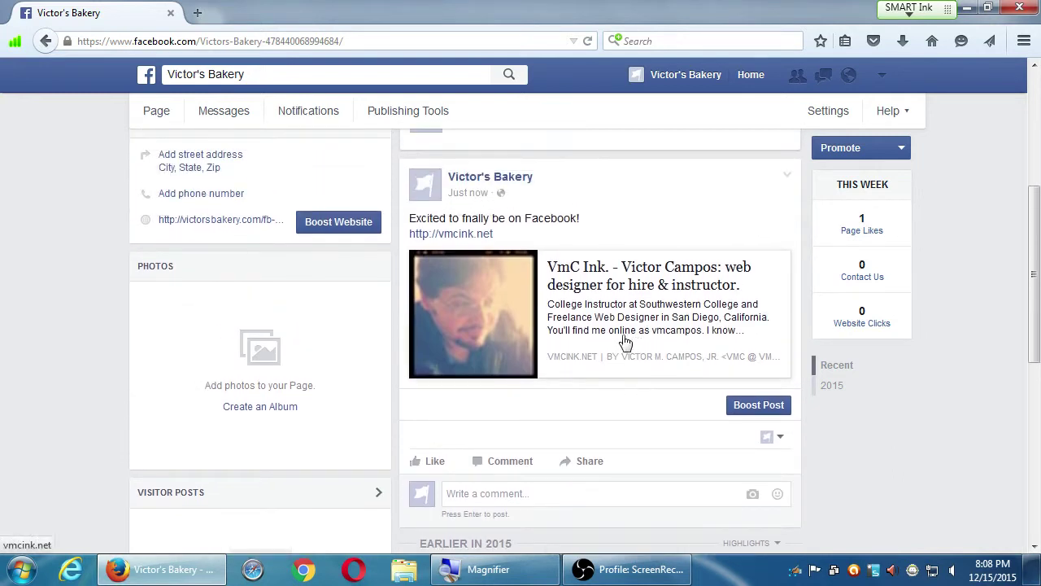
Pin the new post to the top of the bakery's page and unpin it again.
left_click(785, 179)
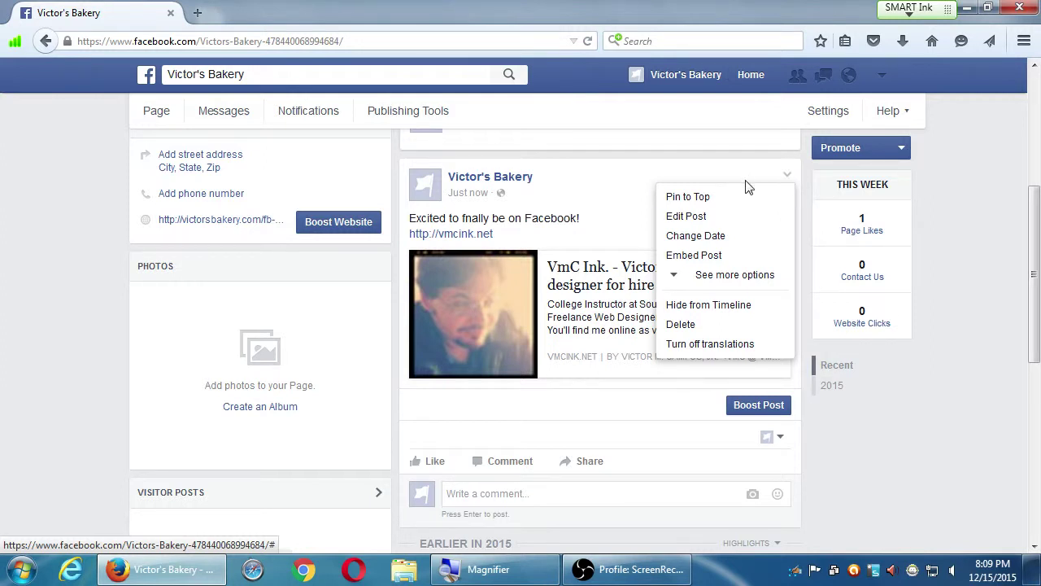
left_click(737, 204)
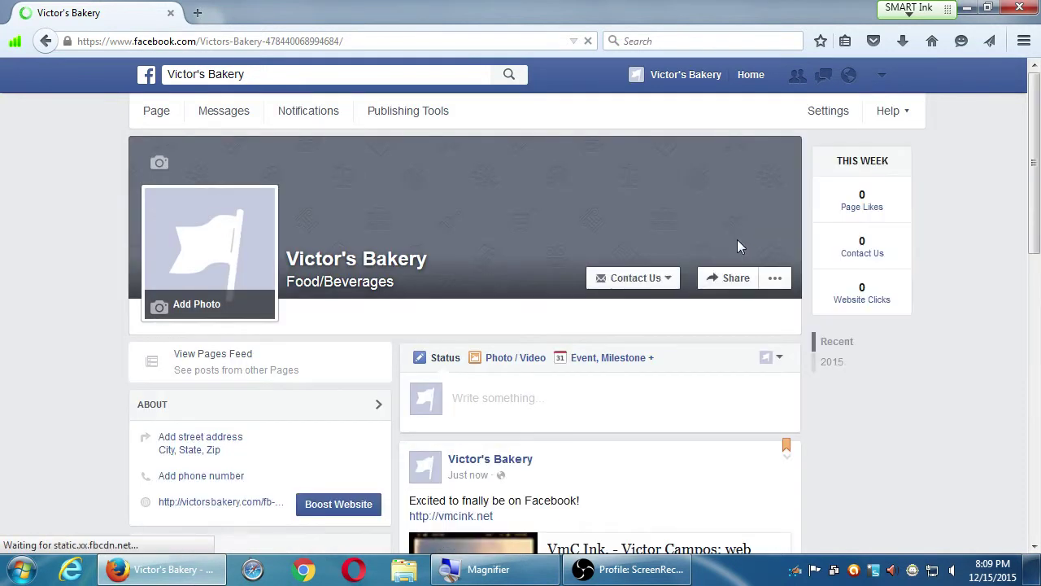
scroll(737, 244, "down", 4)
scroll(734, 302, "up", 2)
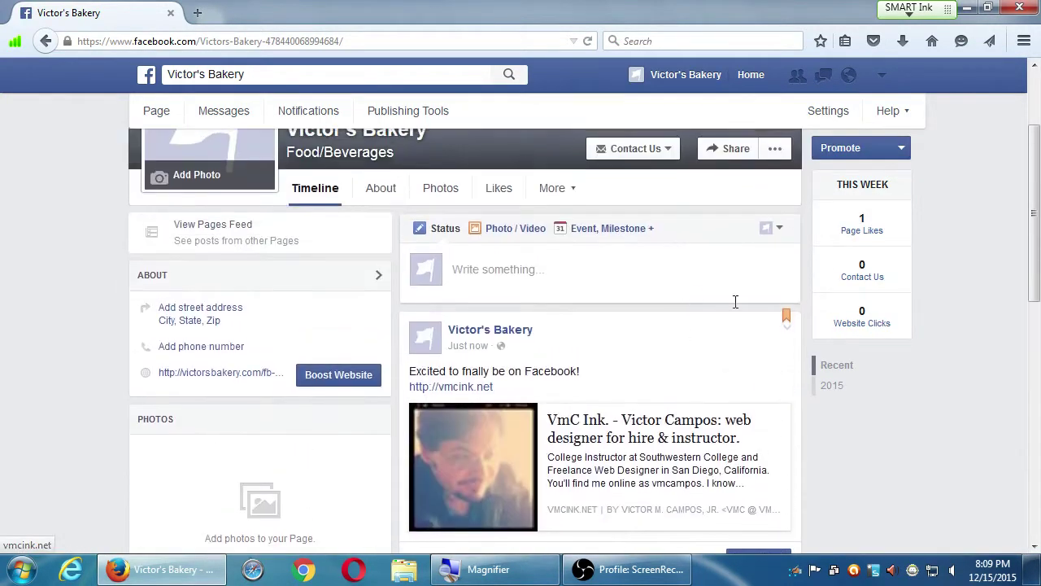
left_click(784, 329)
left_click(771, 364)
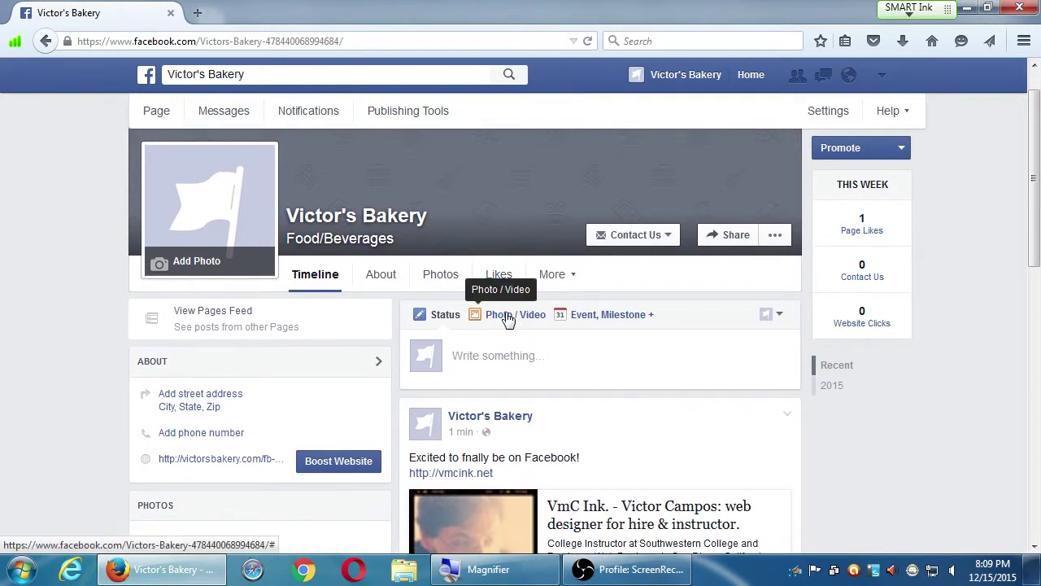
Start a photo post and upload Koala.jpg from the Sample Pictures folder of the Pictures library.
left_click(508, 317)
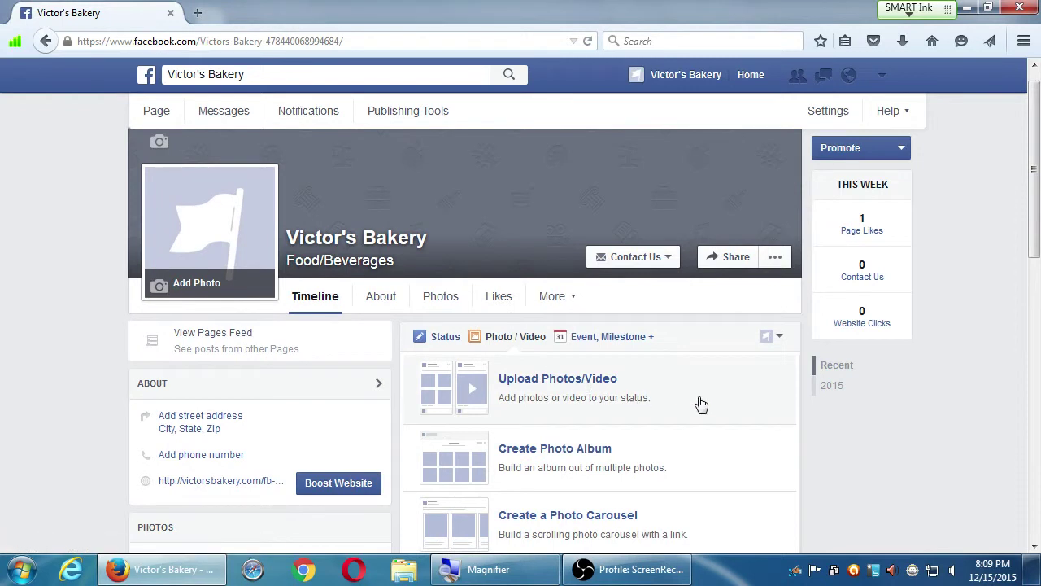
scroll(692, 401, "down", 3)
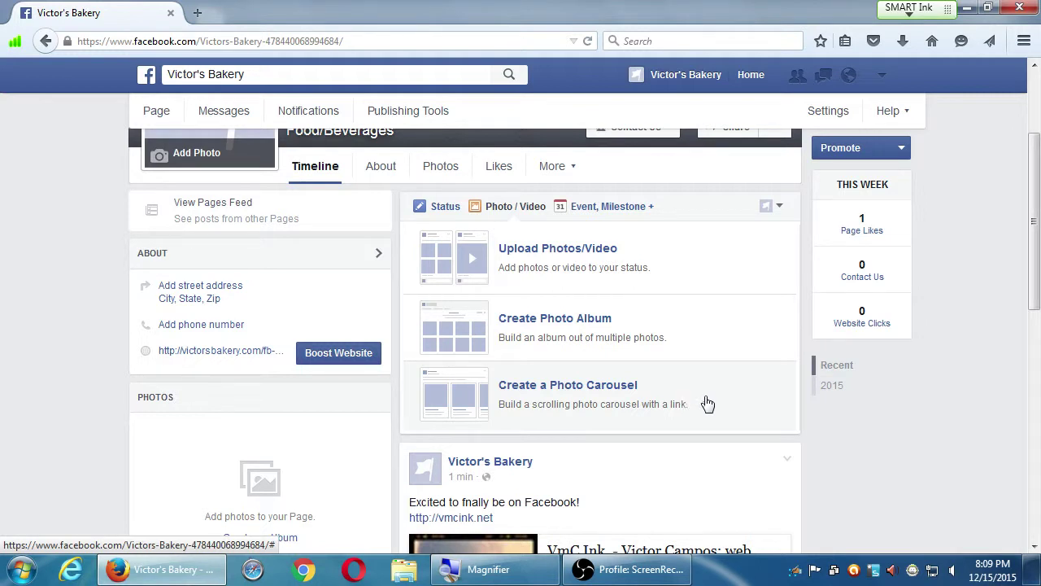
left_click(652, 264)
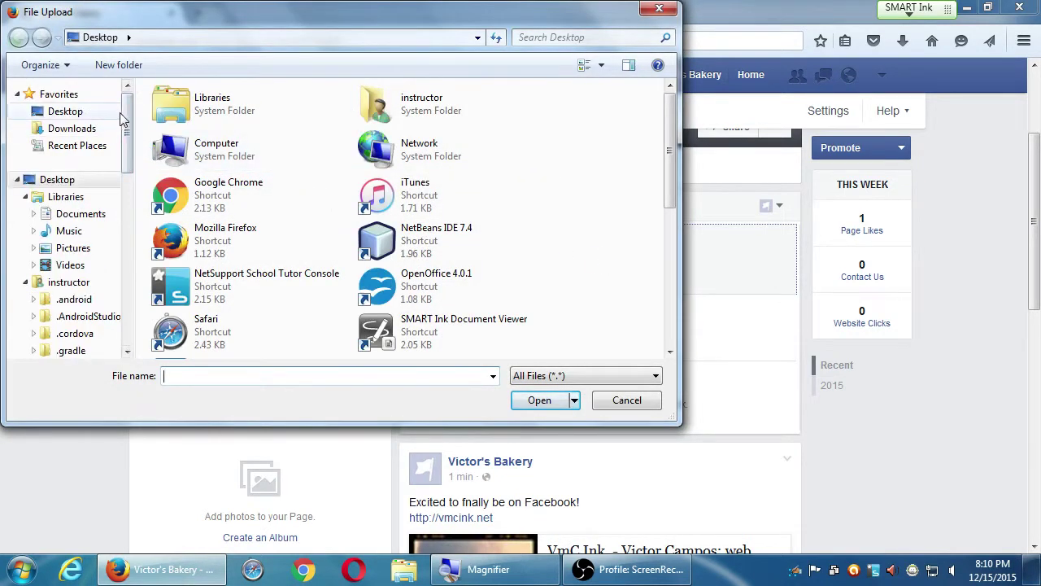
left_click(74, 249)
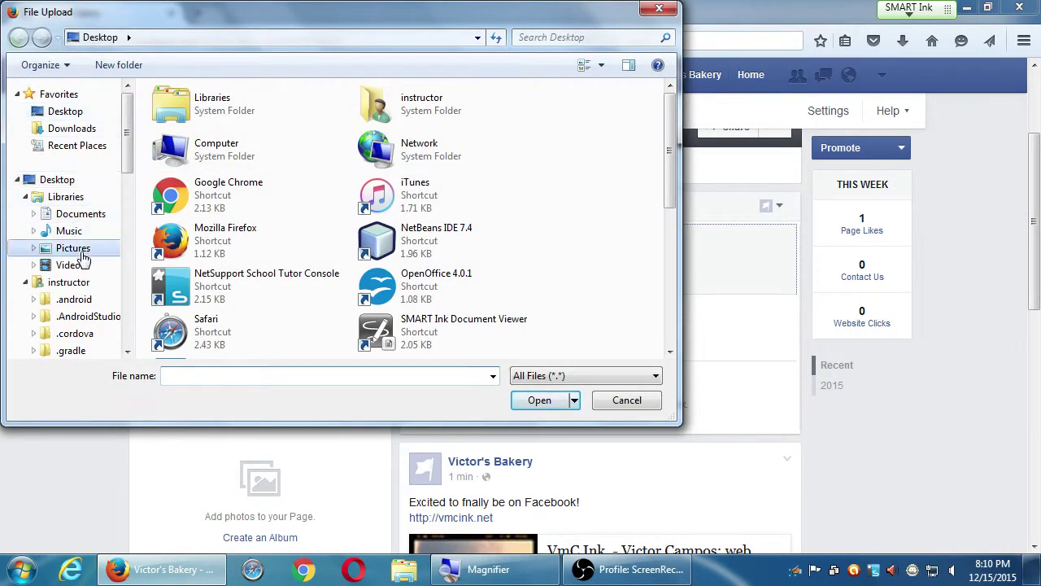
left_click(449, 179)
double_click(450, 179)
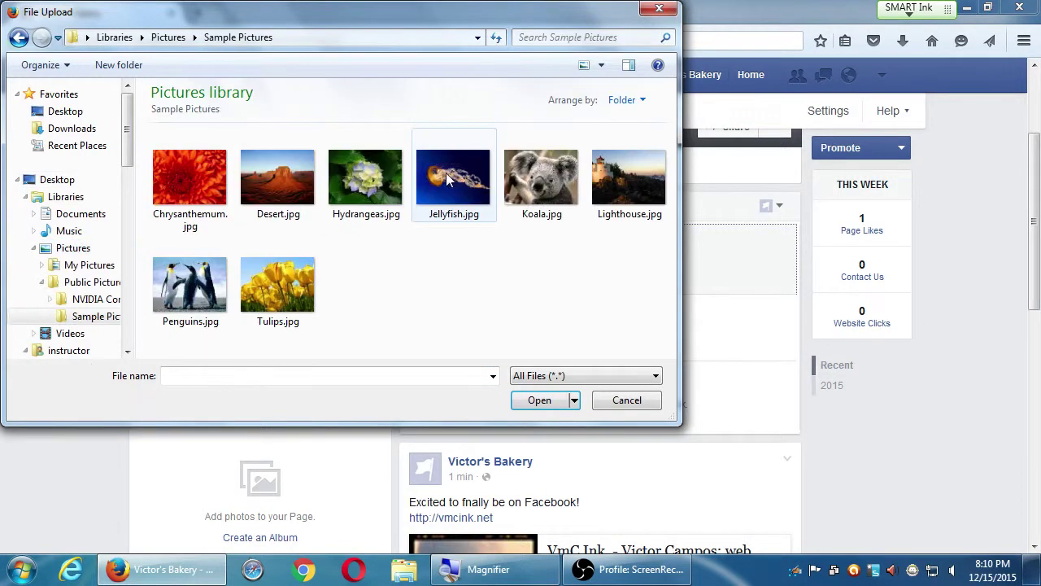
double_click(527, 177)
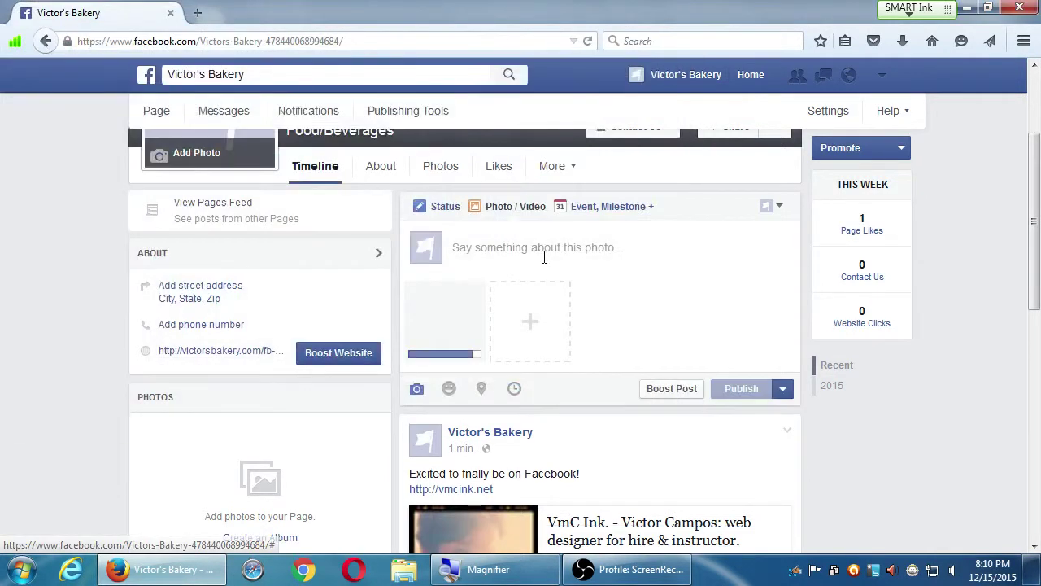
type("Me")
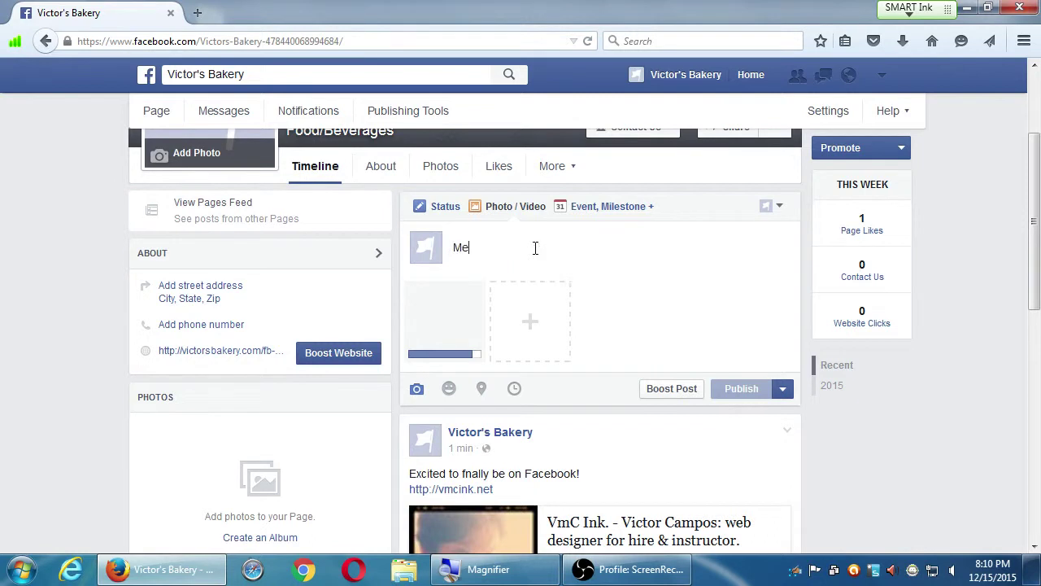
type("et our new mascot: M")
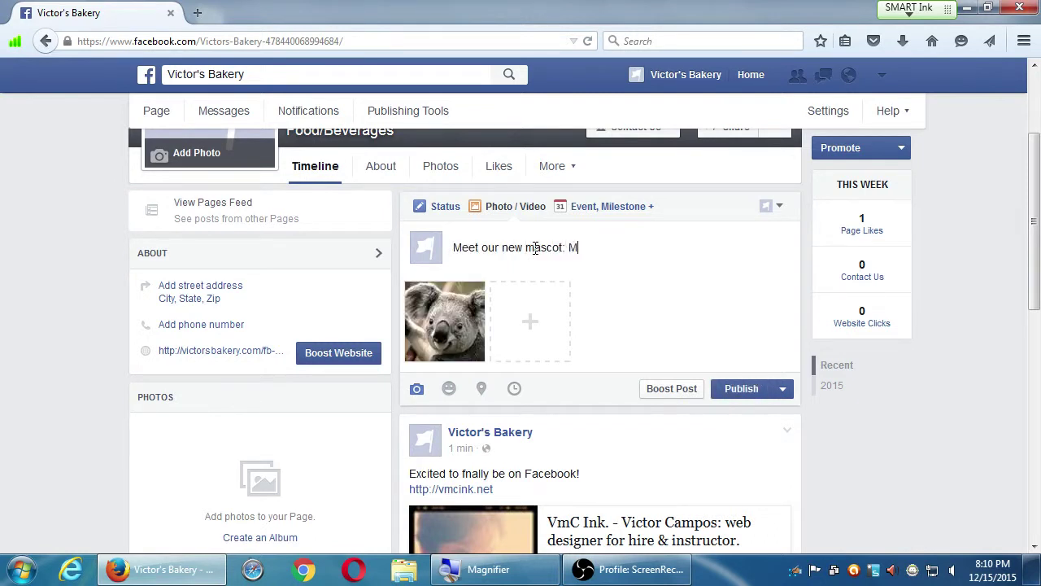
key("BackSpace")
type("Kerry the Koala!")
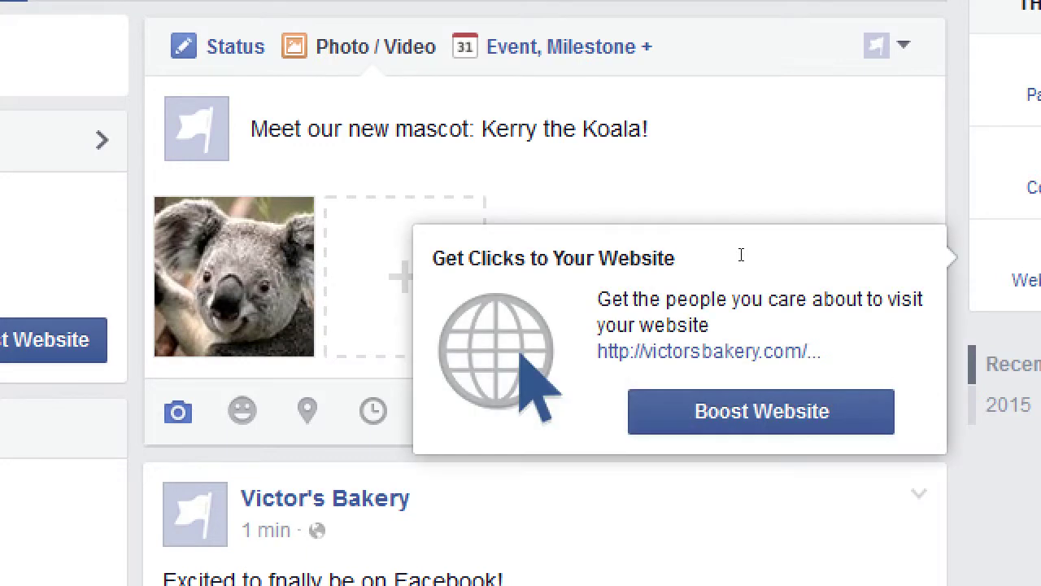
key("Return")
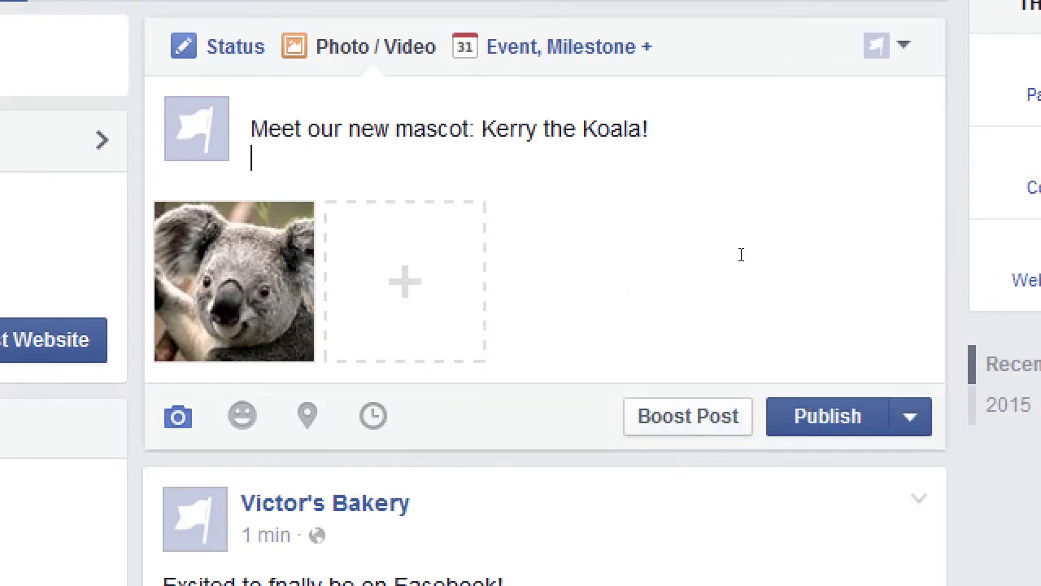
type("http://victor.com/")
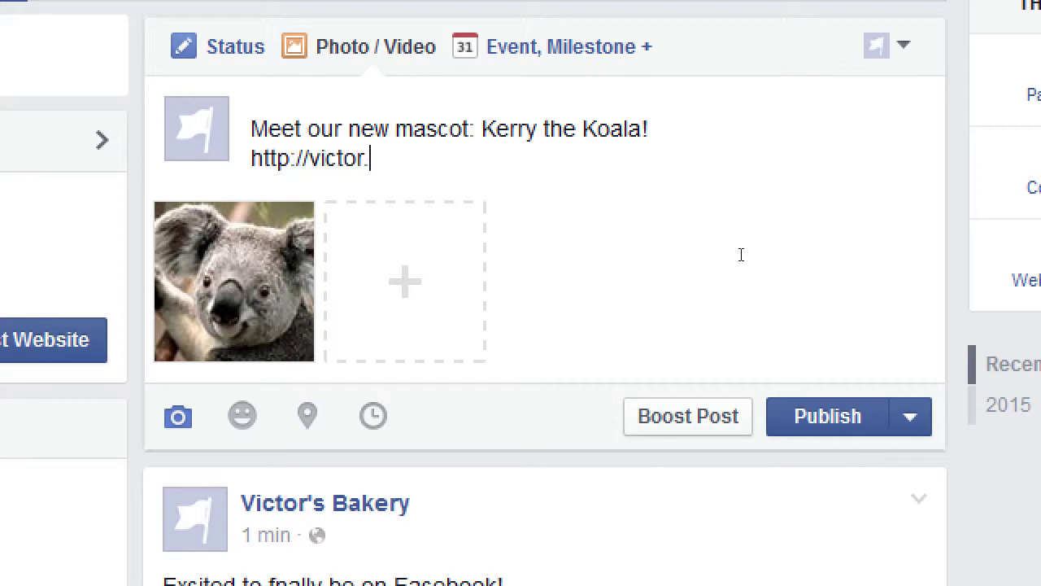
type("about/kerry")
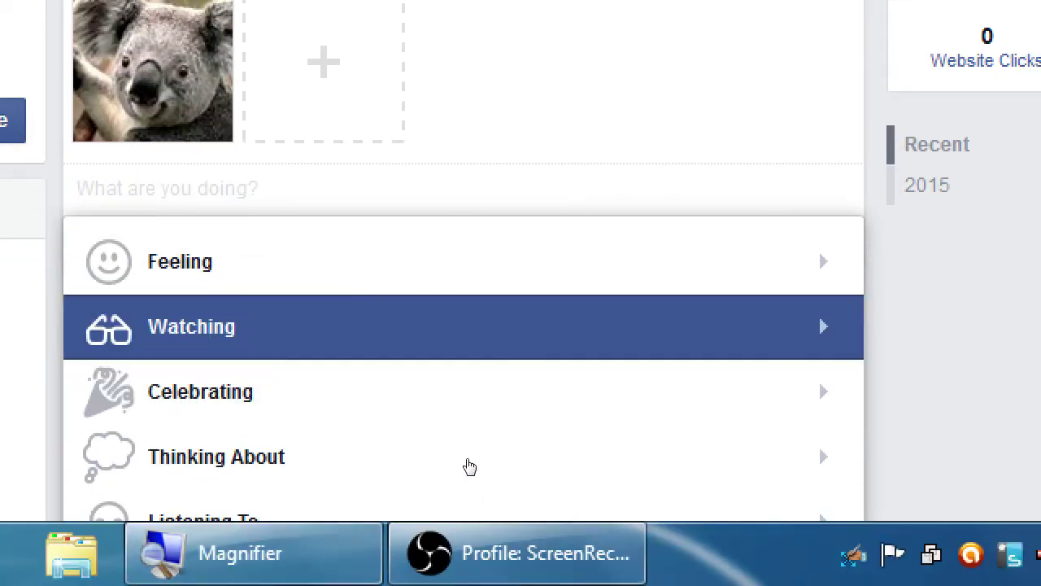
Look through the activity choices for the photo post and add the feeling "excited".
key("Down")
key("Down")
key("Down")
key("Down")
key("Down")
key("Down")
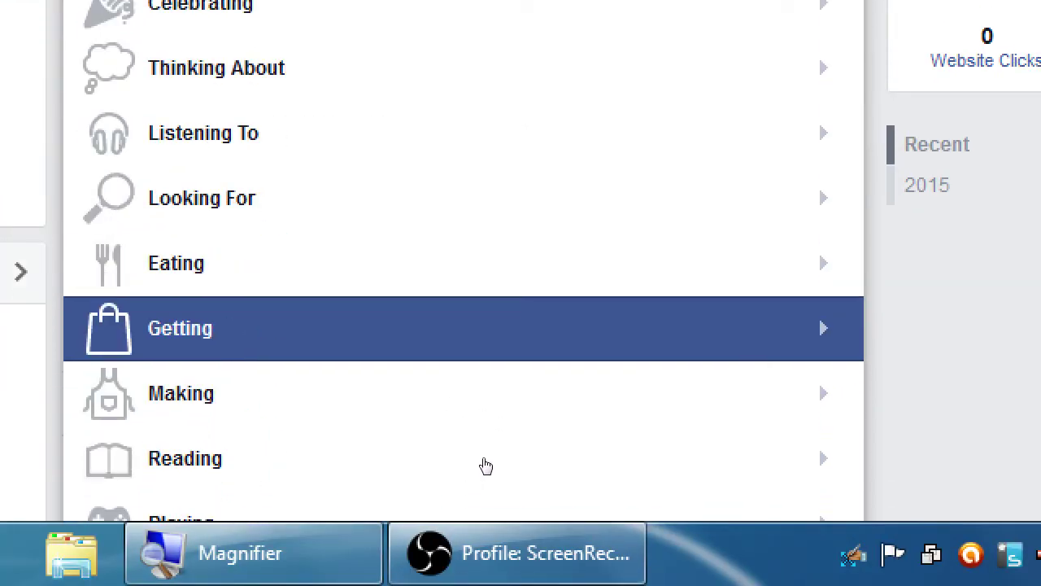
key("Up")
key("Up")
key("Up")
key("Up")
key("Up")
key("Up")
key("Up")
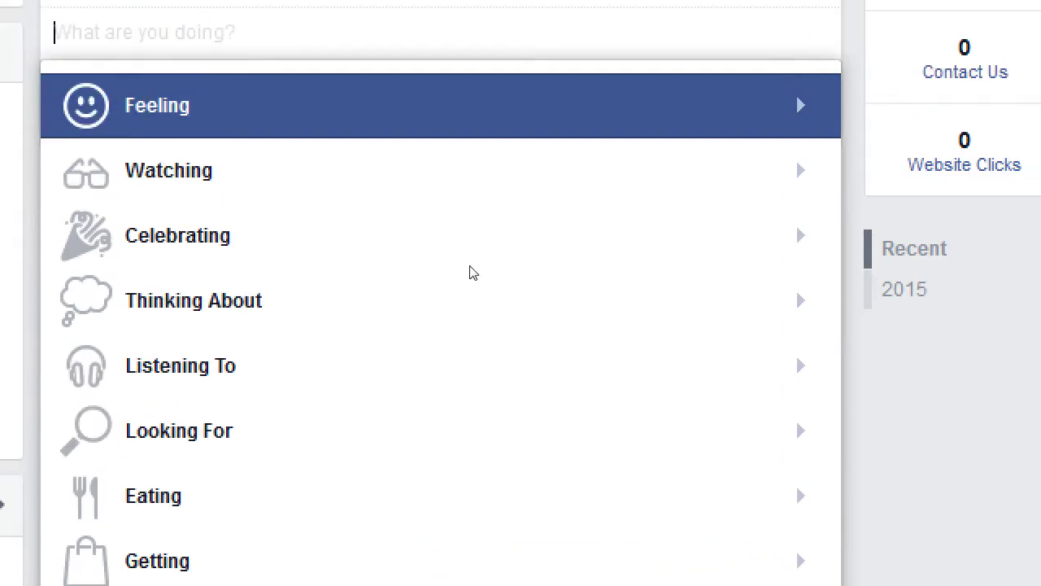
key("Return")
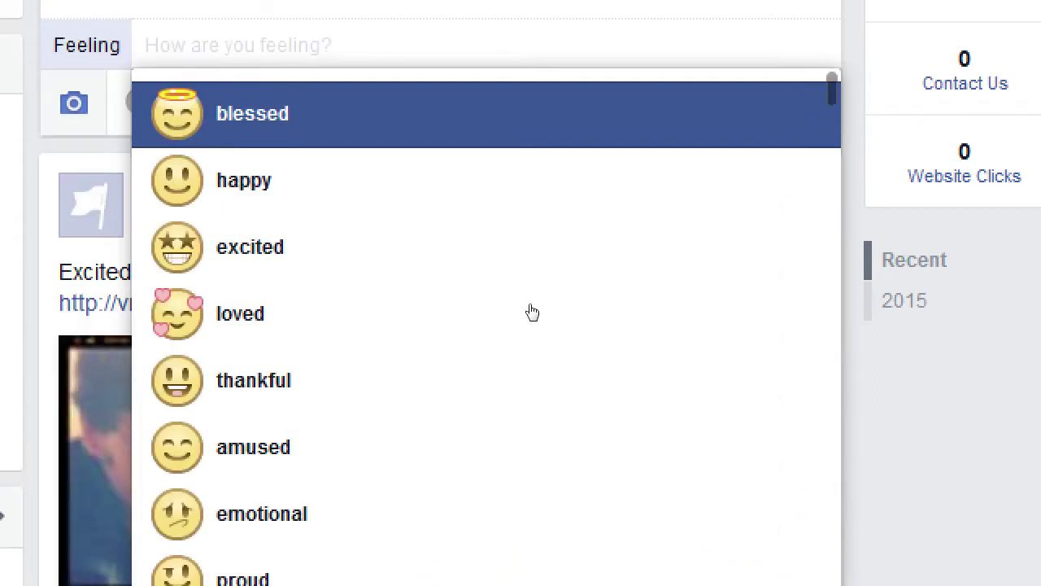
key("Down")
key("Down")
key("Return")
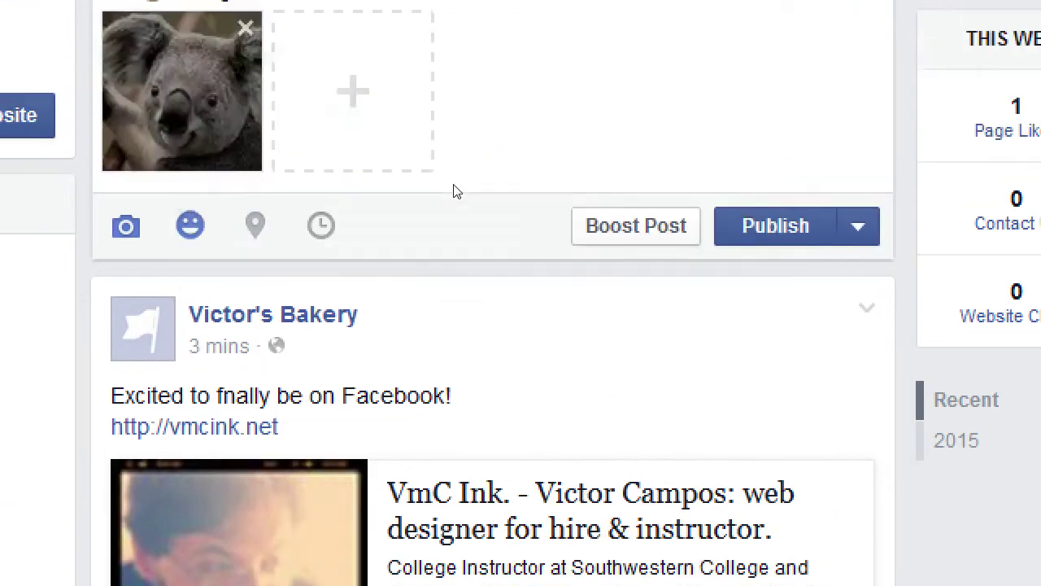
scroll(553, 179, "up", 3)
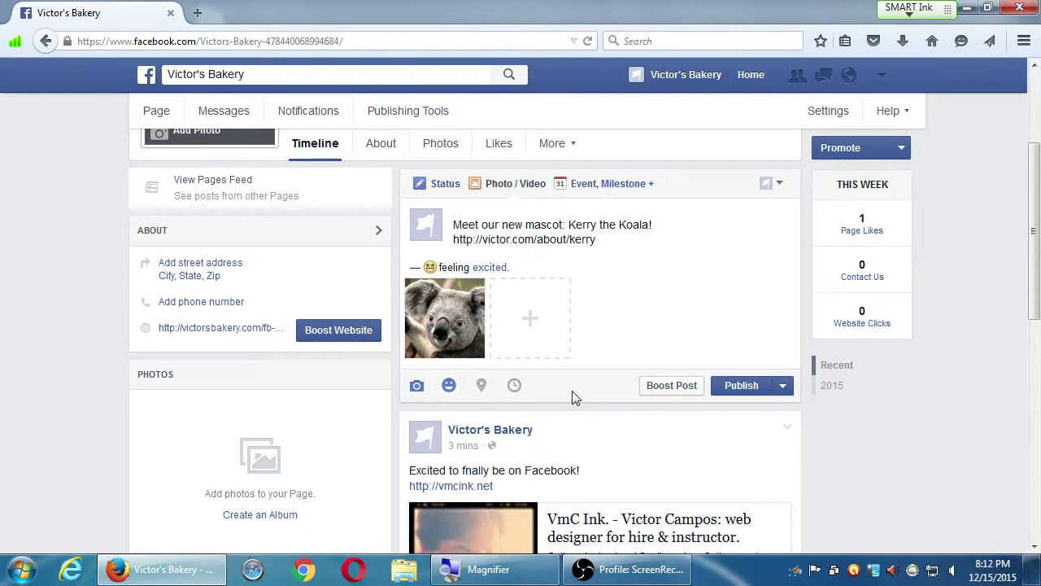
Remove the post's feeling and set its activity to watching the movie Spectre instead.
scroll(572, 397, "down", 2)
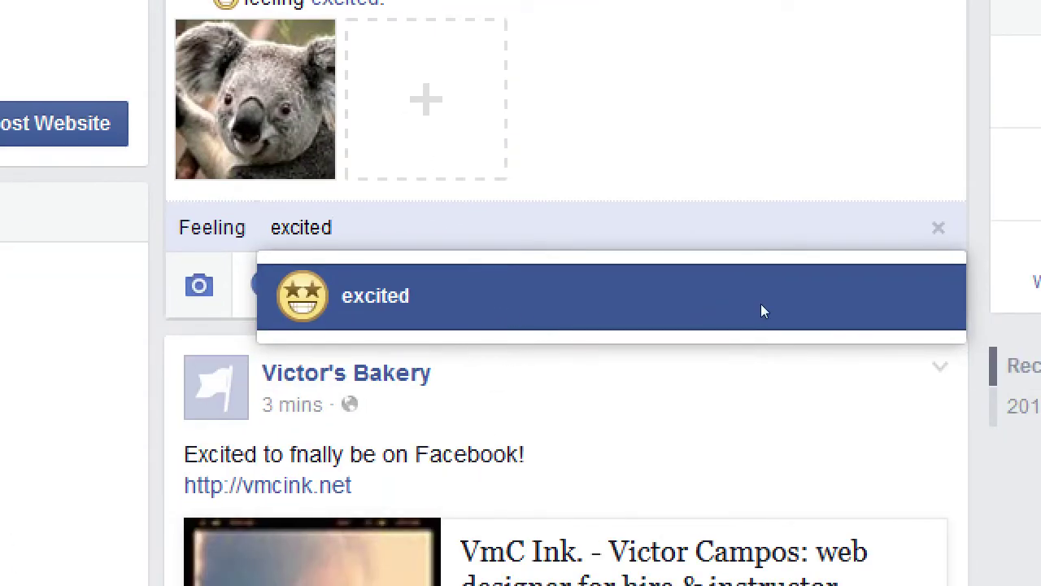
left_click(788, 299)
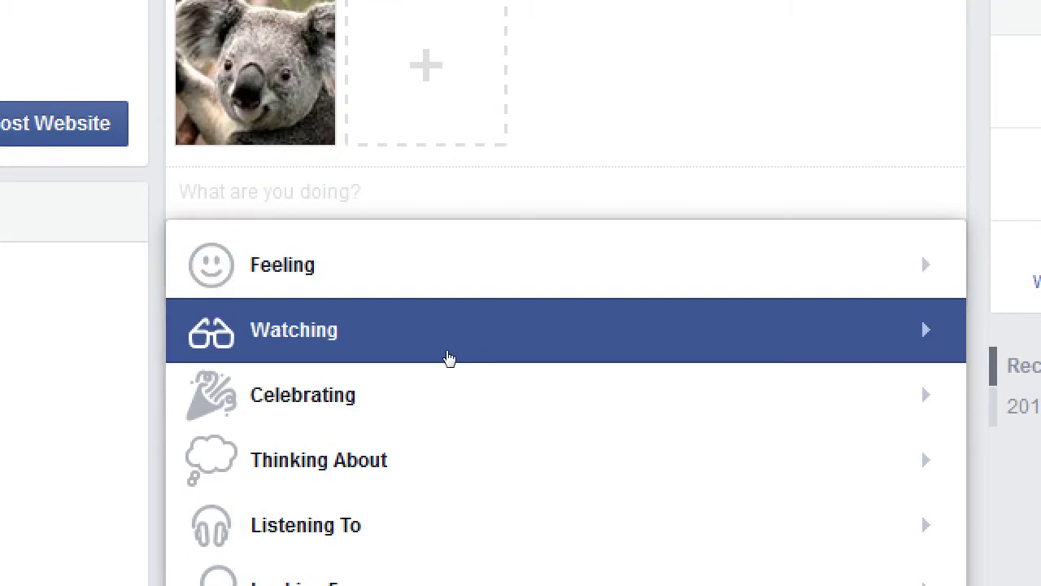
left_click(463, 354)
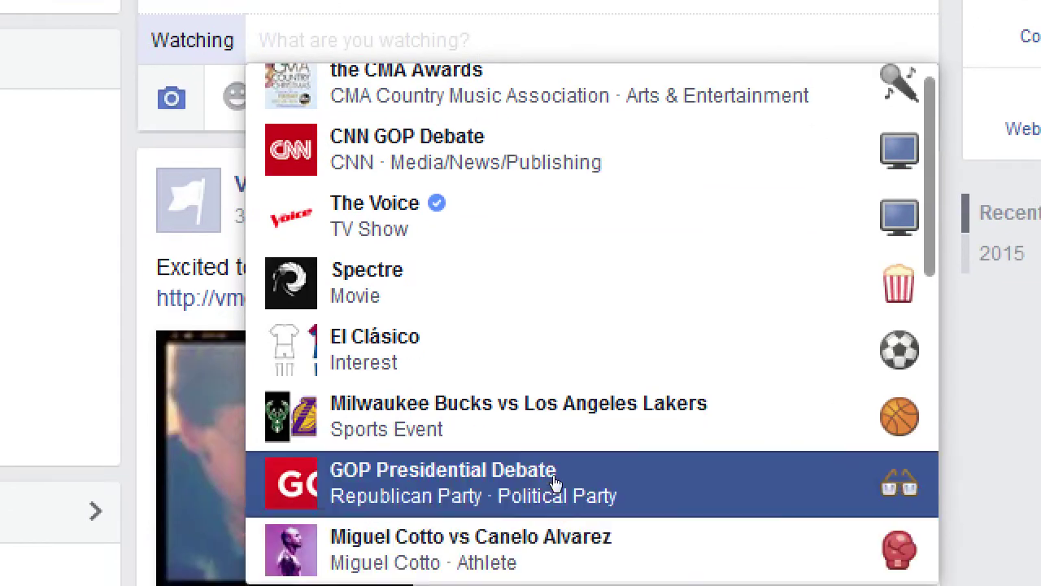
key("Return")
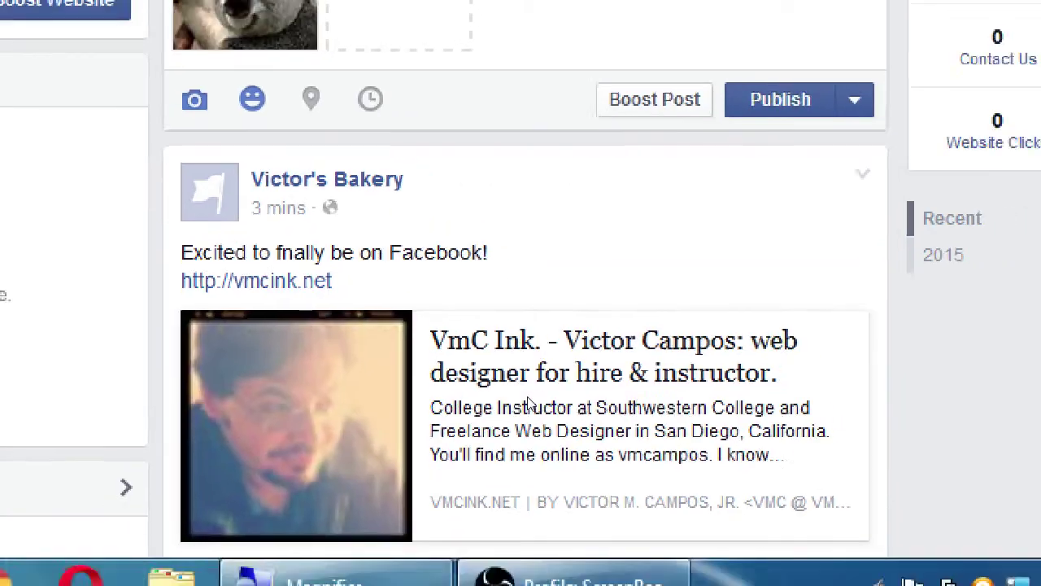
scroll(546, 401, "up", 3)
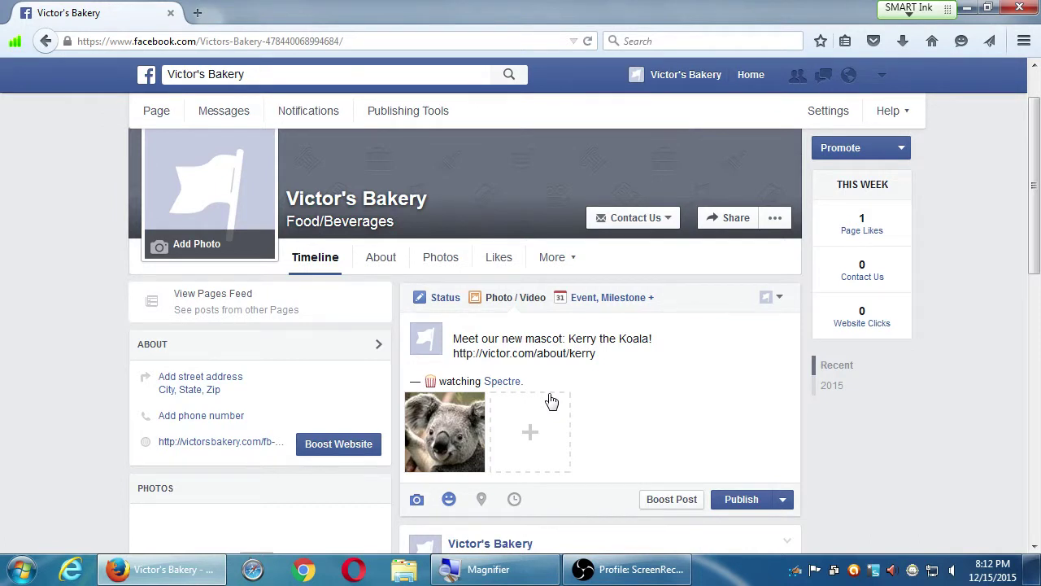
Remove the watching activity from the photo post and set it to feeling excited.
left_click(449, 499)
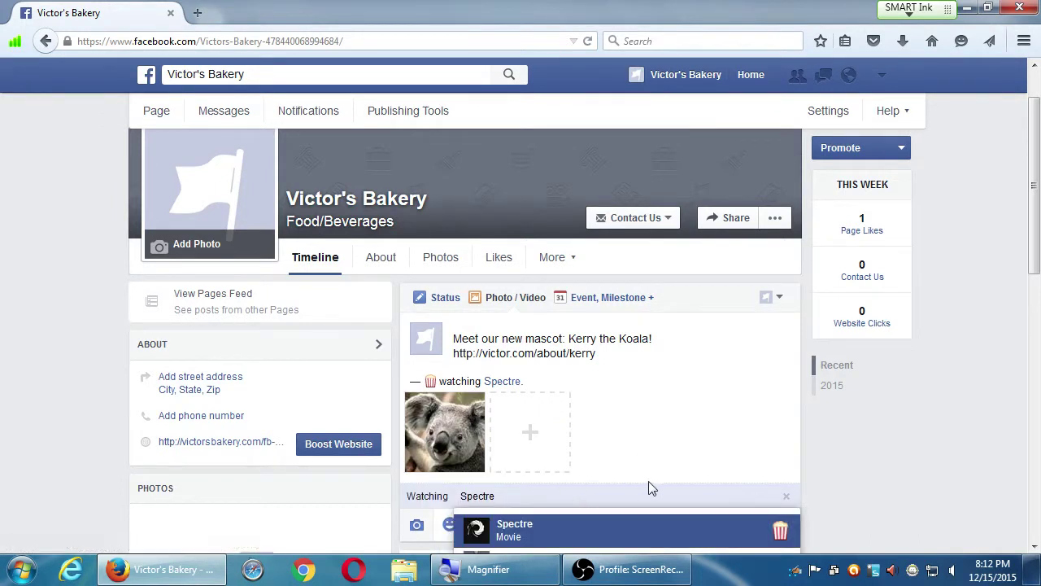
scroll(649, 486, "down", 3)
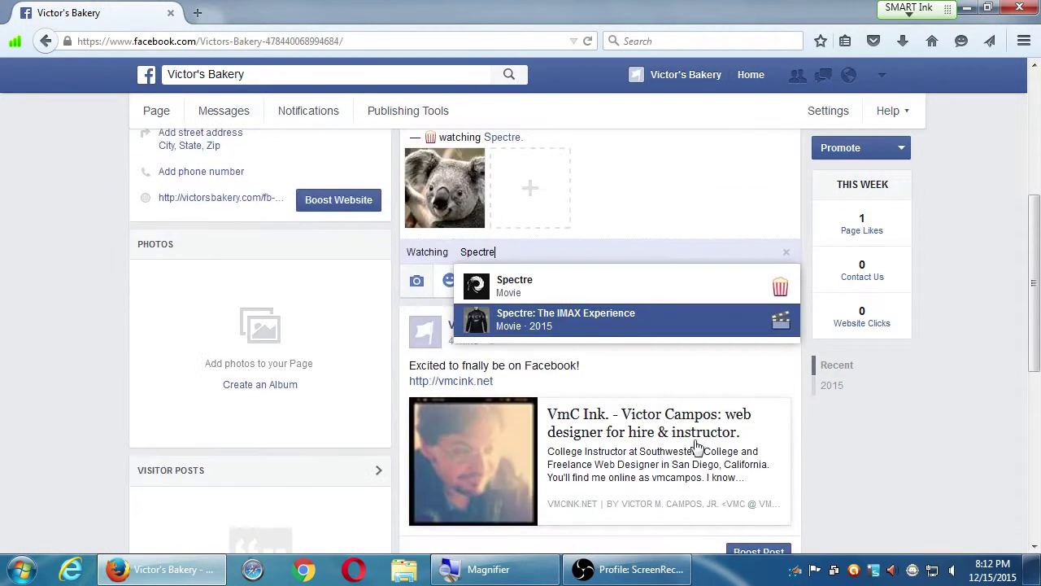
left_click(792, 257)
left_click(542, 282)
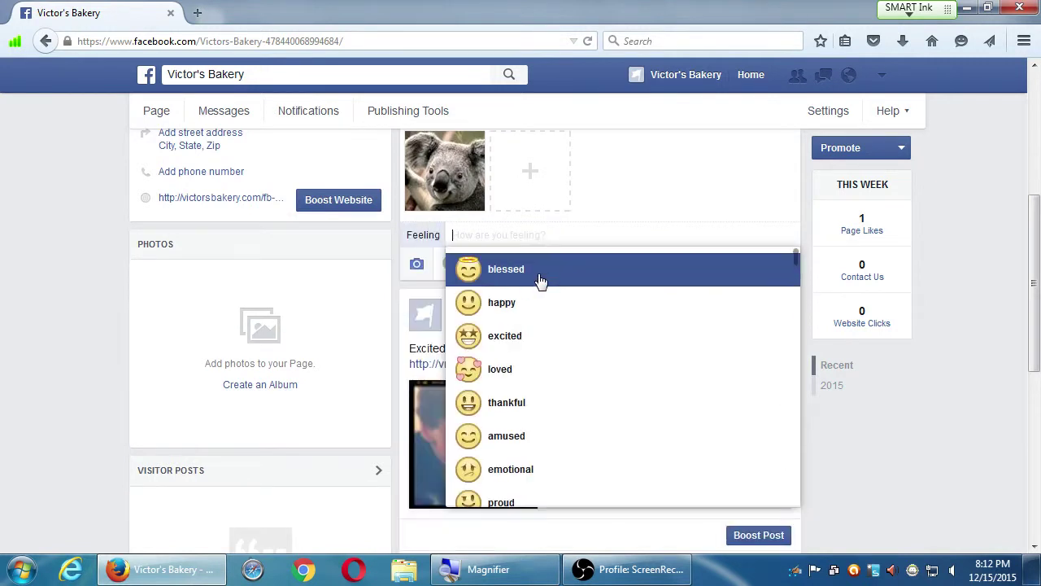
left_click(496, 341)
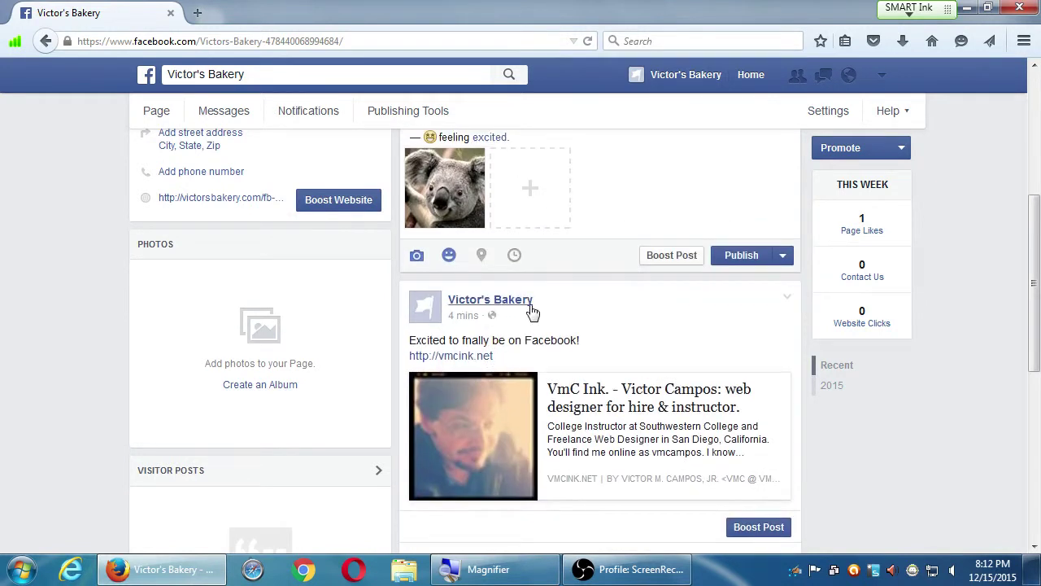
Search the photo locations for "victor's" and tag the post at Victor's Restaurant in Ensenada.
left_click(482, 257)
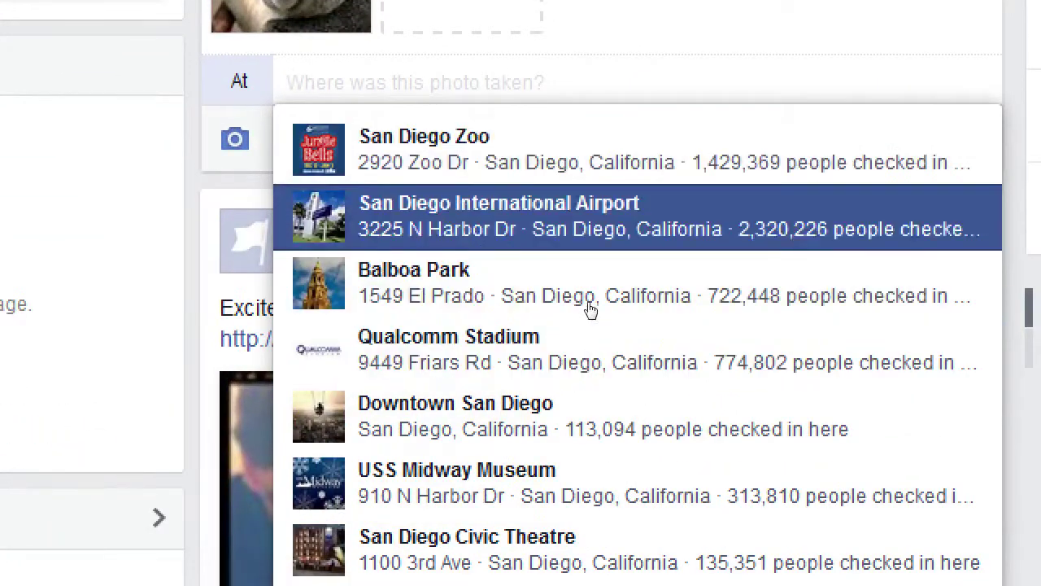
type("victor's")
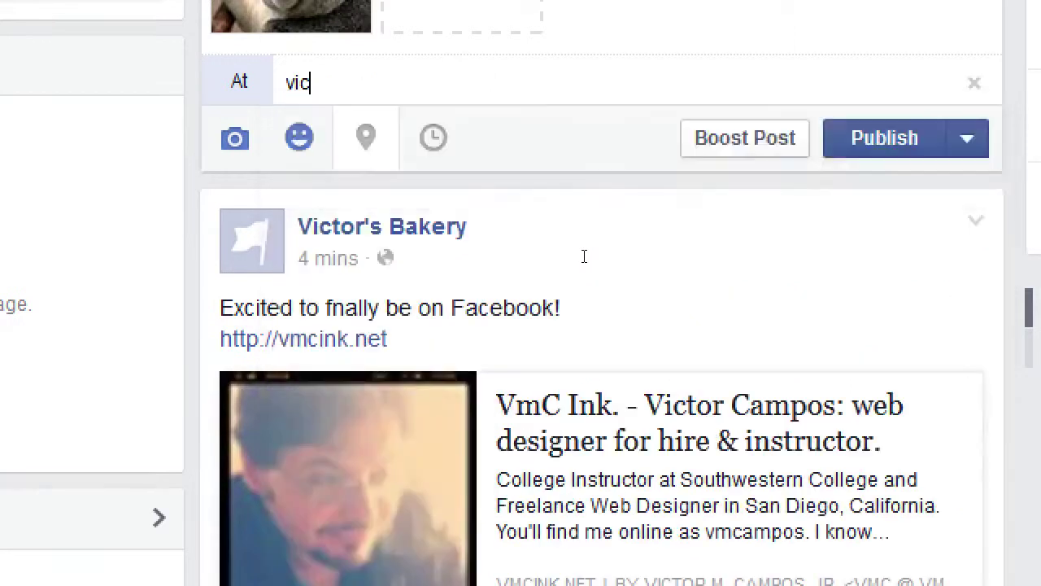
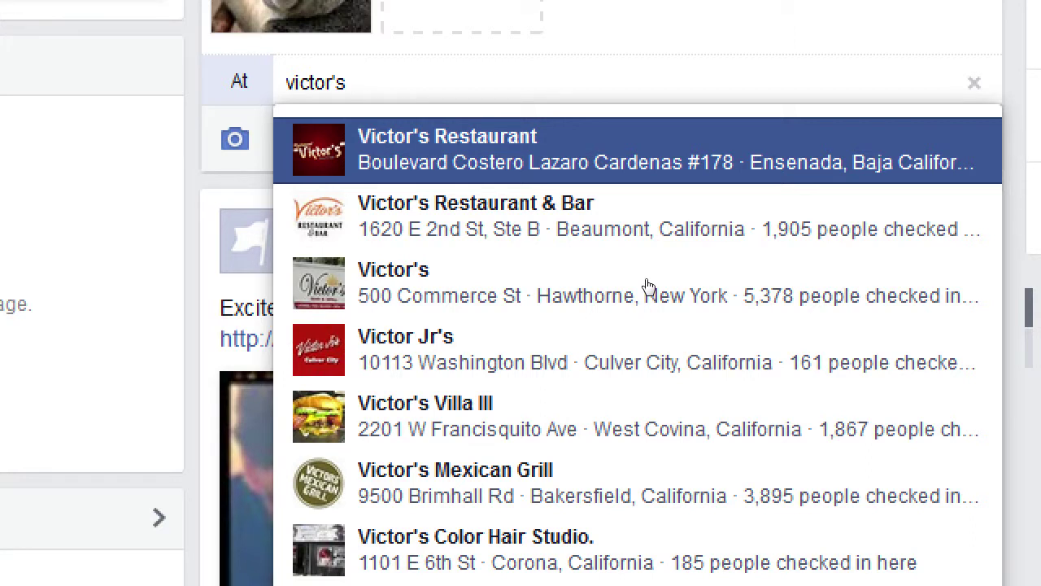
key("Return")
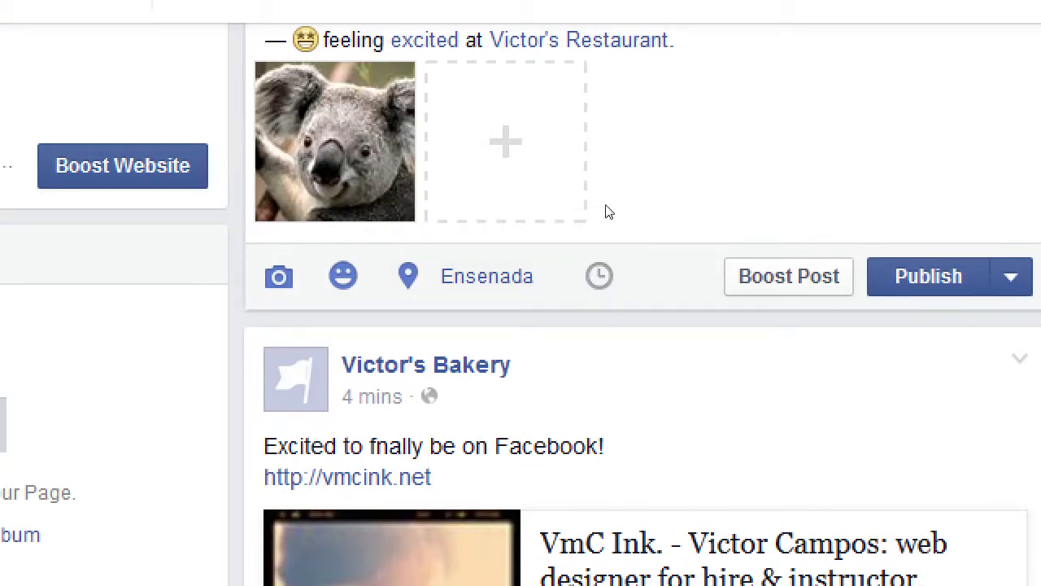
scroll(581, 209, "up", 3)
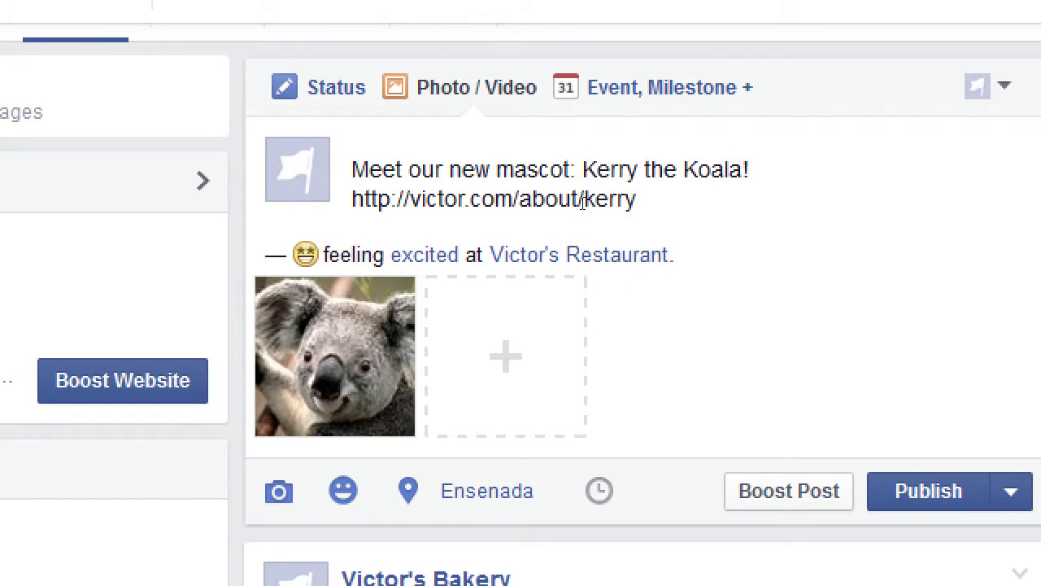
Add a date to the photo post and set its year to 2015.
scroll(676, 390, "down", 2)
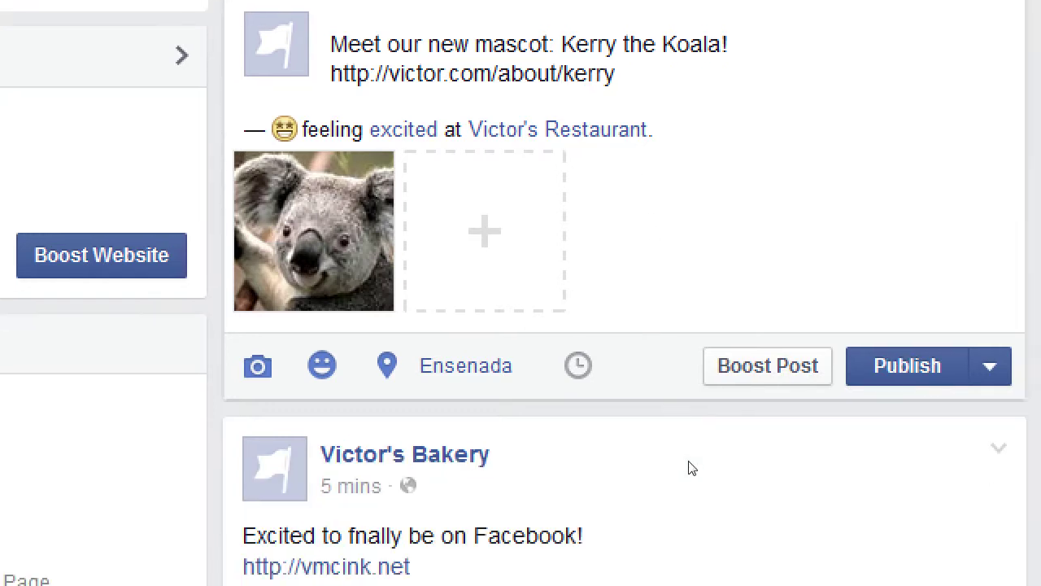
left_click(577, 372)
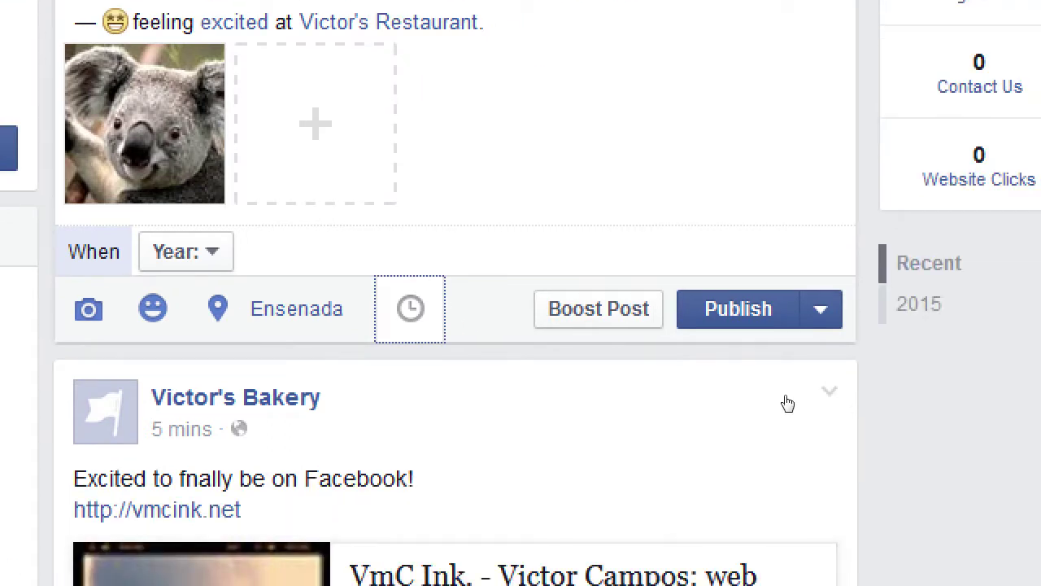
key("Tab")
key("Tab")
key("Tab")
key("Return")
key("Escape")
key("shift+Tab")
key("Return")
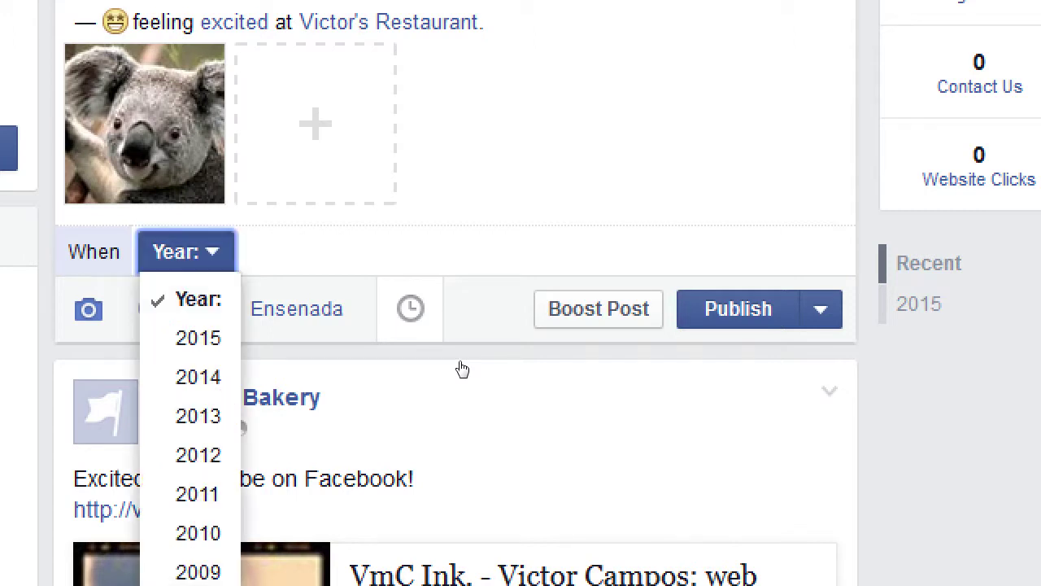
key("Down")
key("Return")
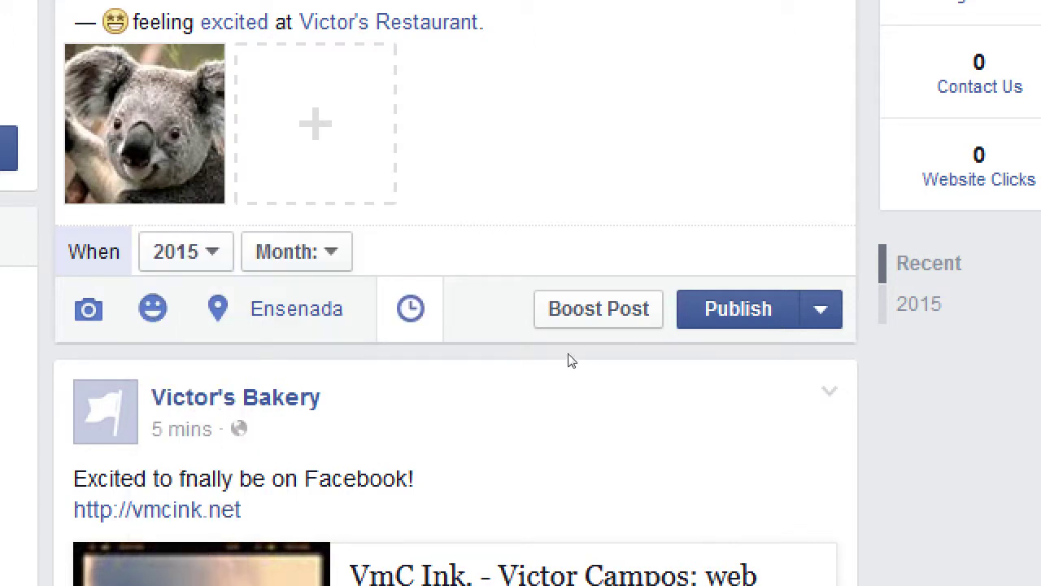
Set the month of the photo post's date to December.
key("Tab")
key("Return")
key("Down")
key("Down")
key("Down")
key("Down")
key("Down")
key("Down")
key("Down")
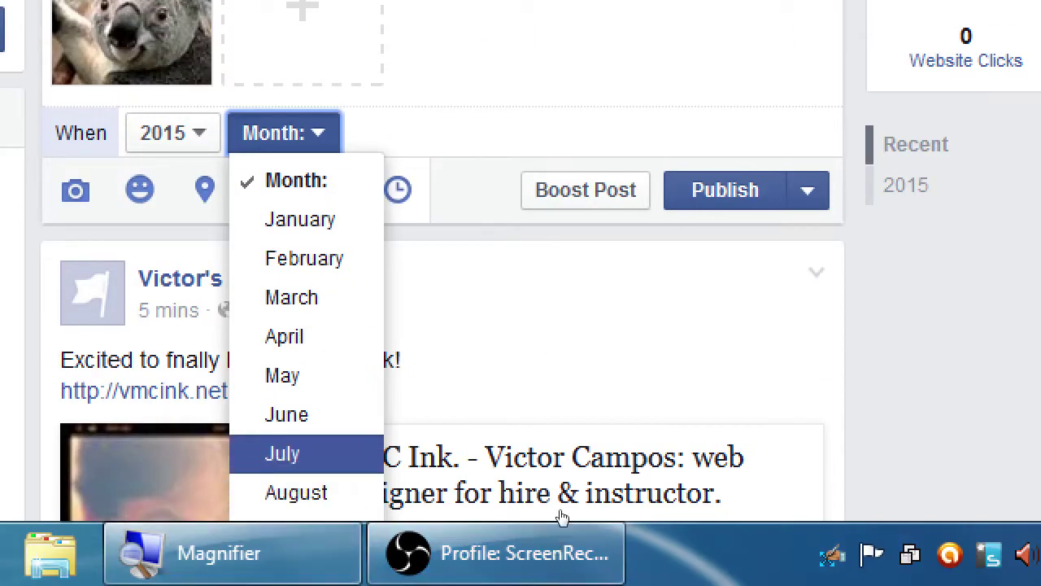
scroll(533, 519, "down", 2)
left_click(522, 470)
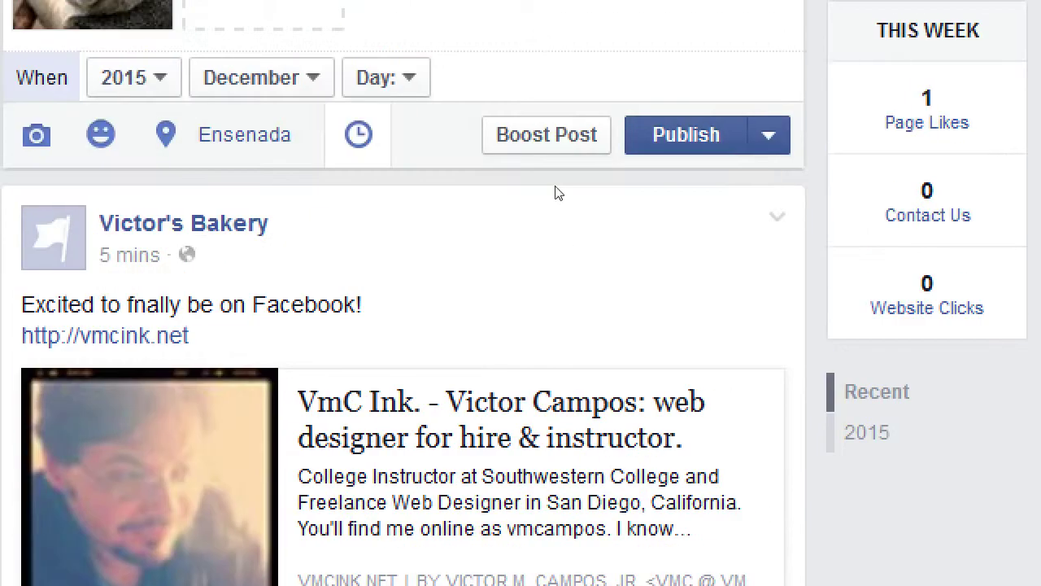
Set the day of the photo post's date to 15.
key("Tab")
key("Return")
key("Down")
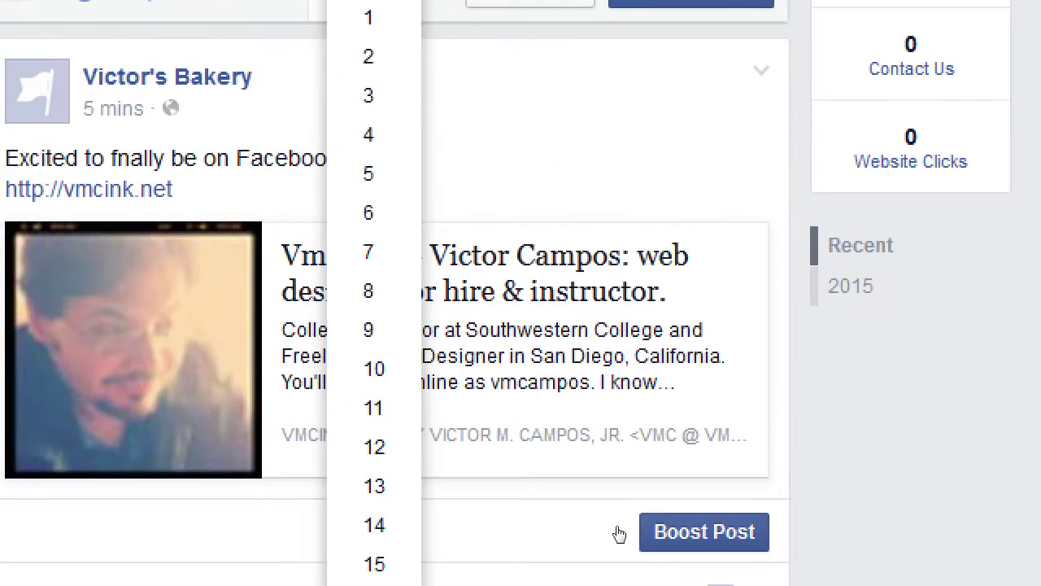
scroll(597, 525, "down", 2)
scroll(590, 456, "down", 3)
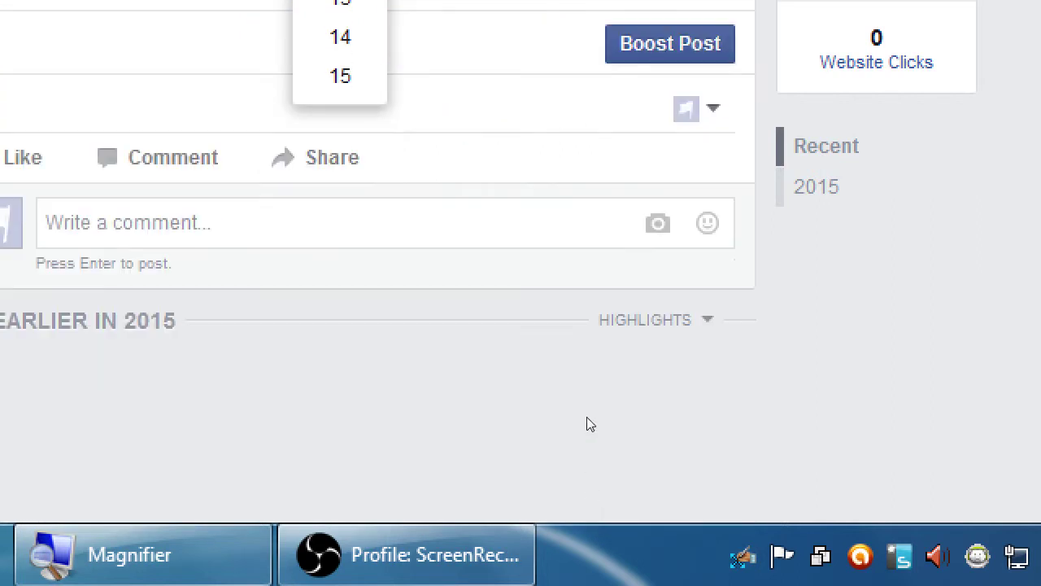
scroll(594, 224, "down", 3)
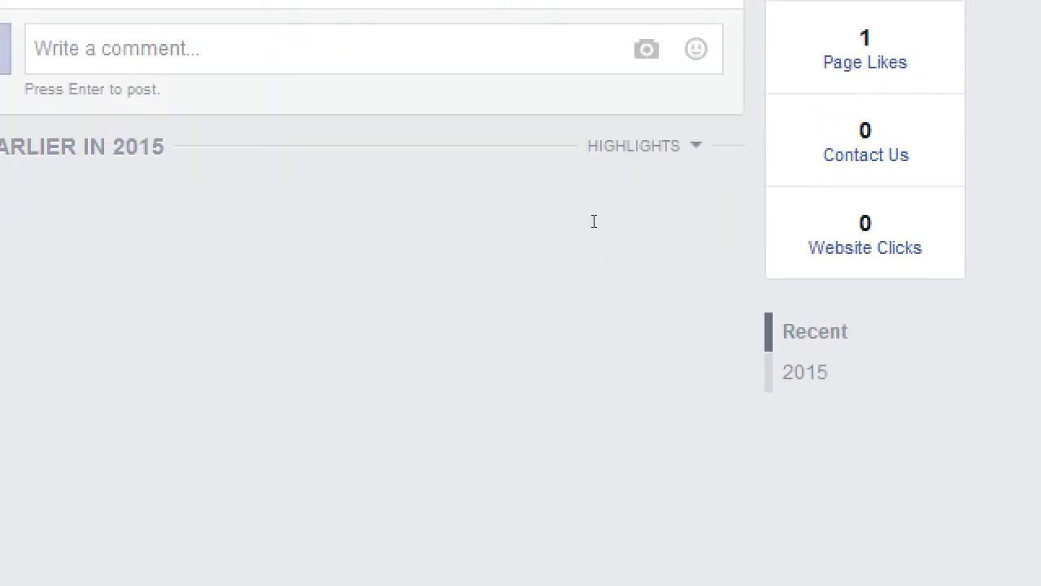
scroll(593, 221, "up", 4)
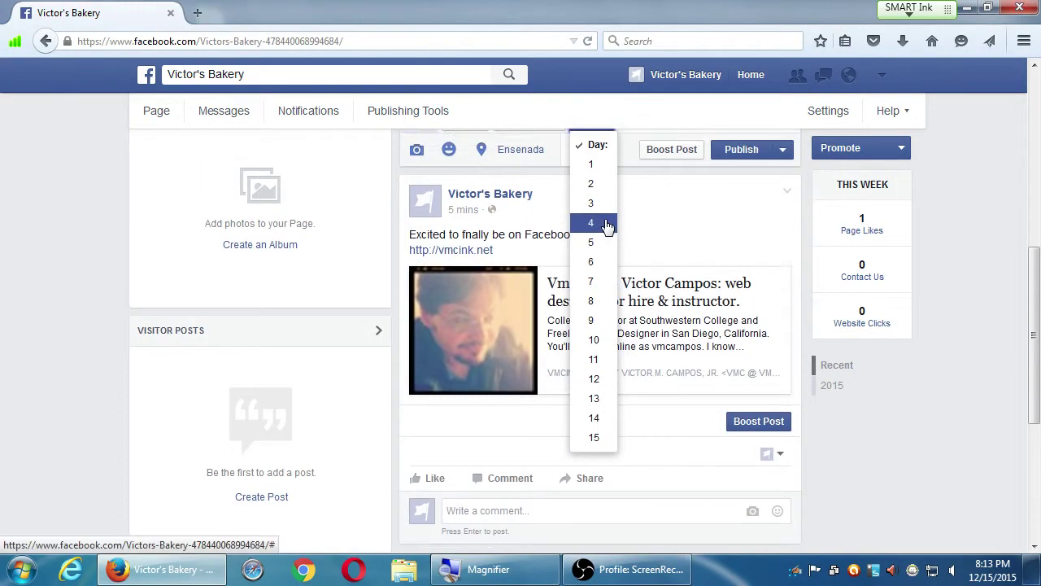
left_click(602, 437)
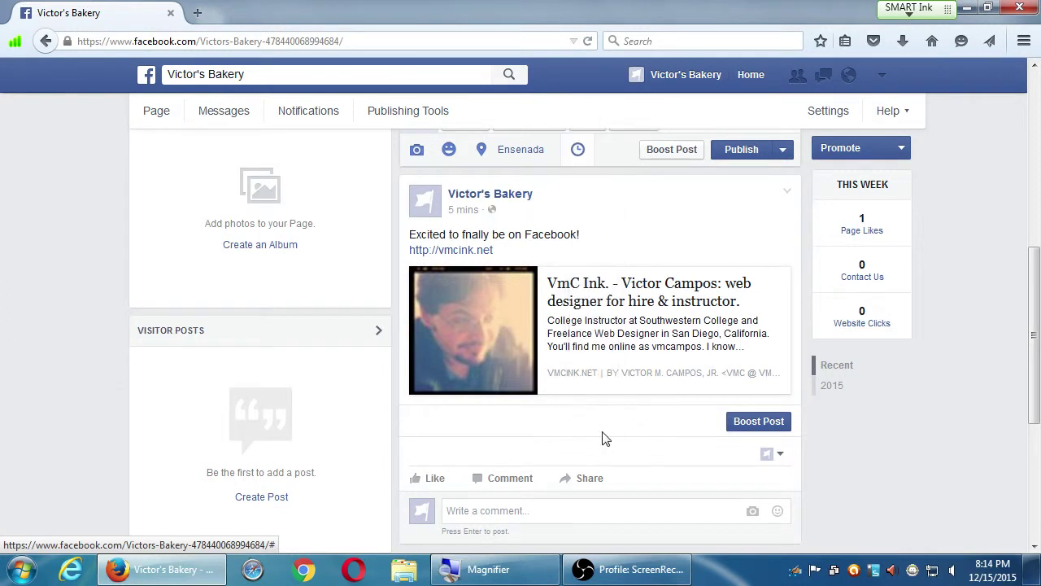
scroll(628, 331, "up", 1)
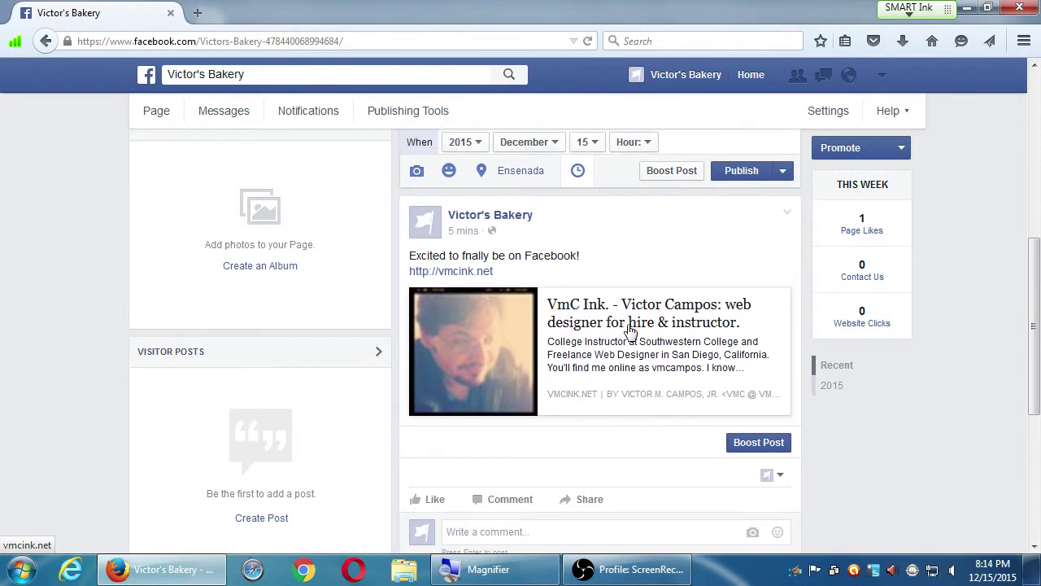
scroll(628, 331, "up", 3)
left_click(595, 272)
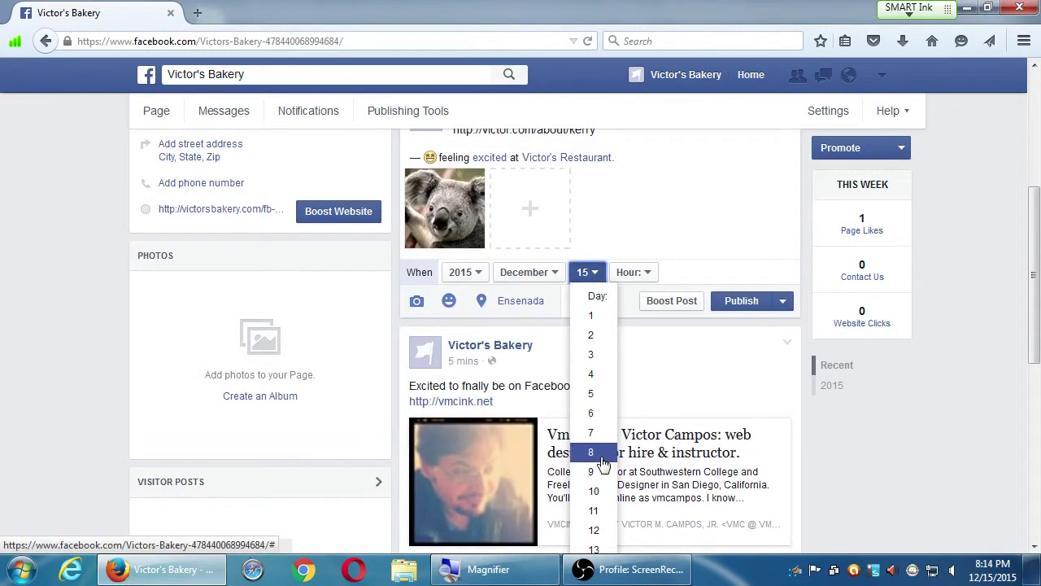
scroll(603, 462, "down", 4)
scroll(602, 388, "down", 1)
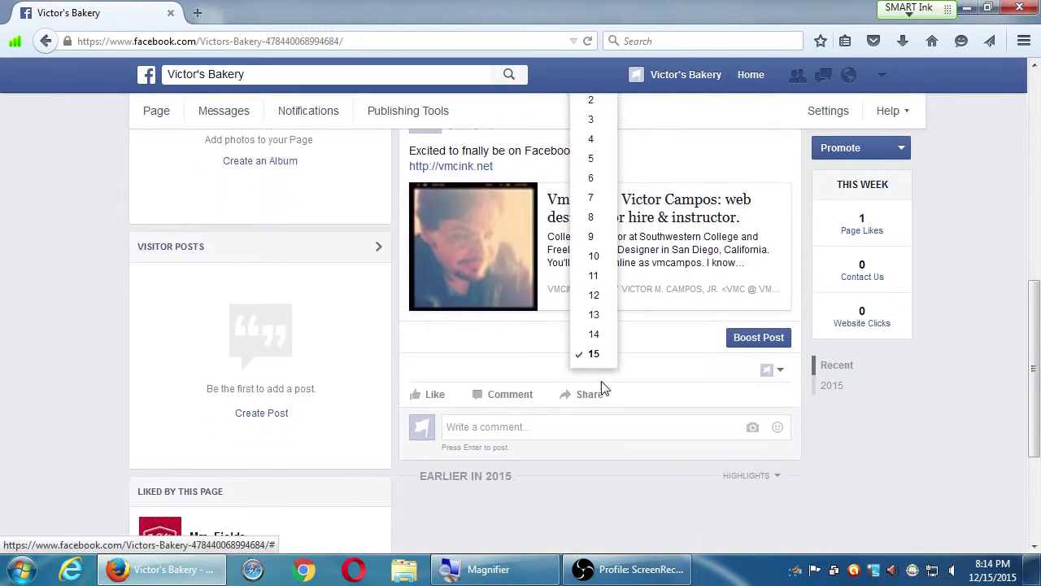
scroll(603, 389, "up", 5)
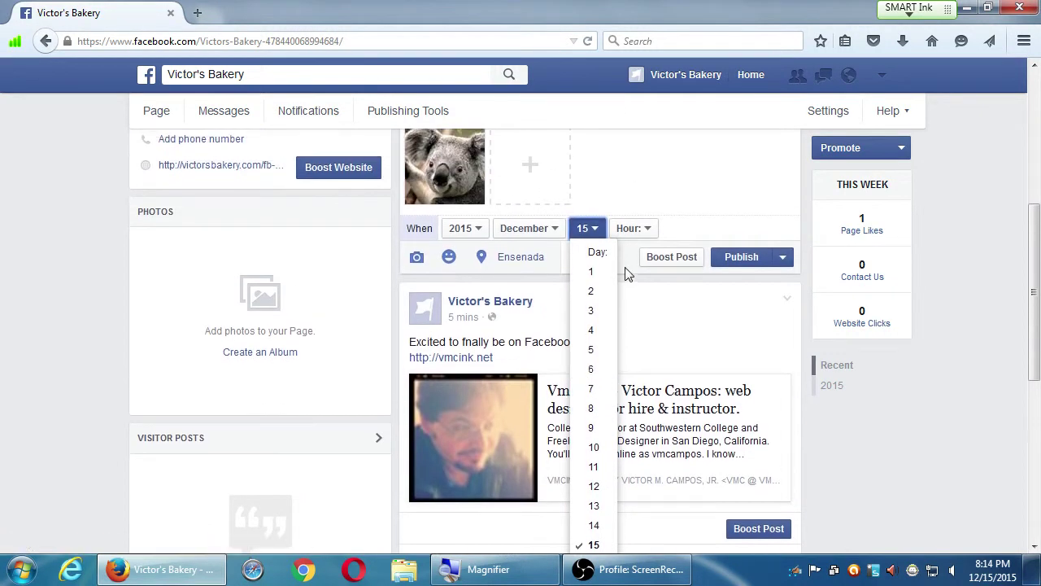
left_click(625, 272)
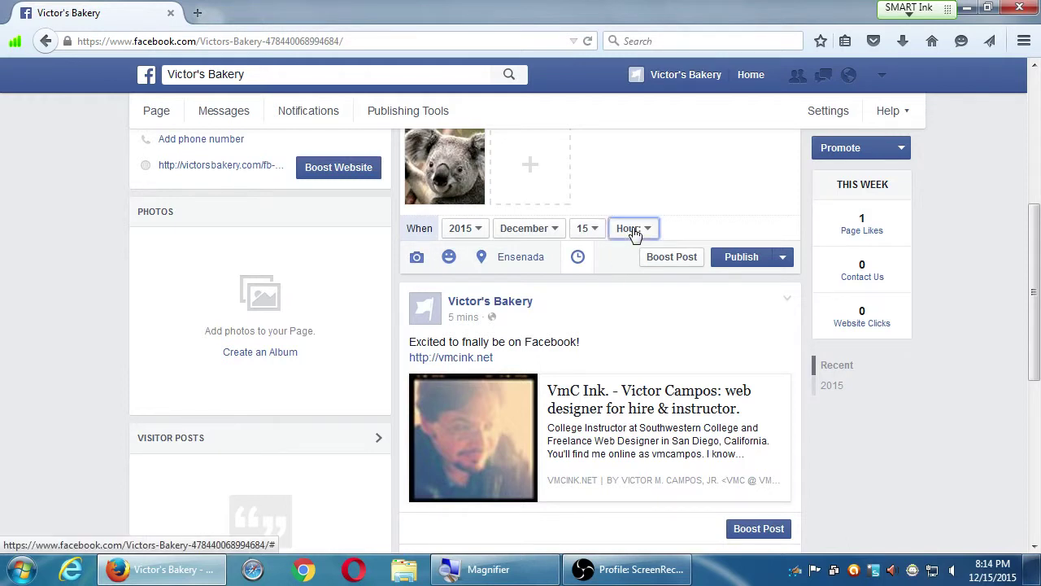
Set the hour of the photo post's date to 10 PM.
left_click(636, 232)
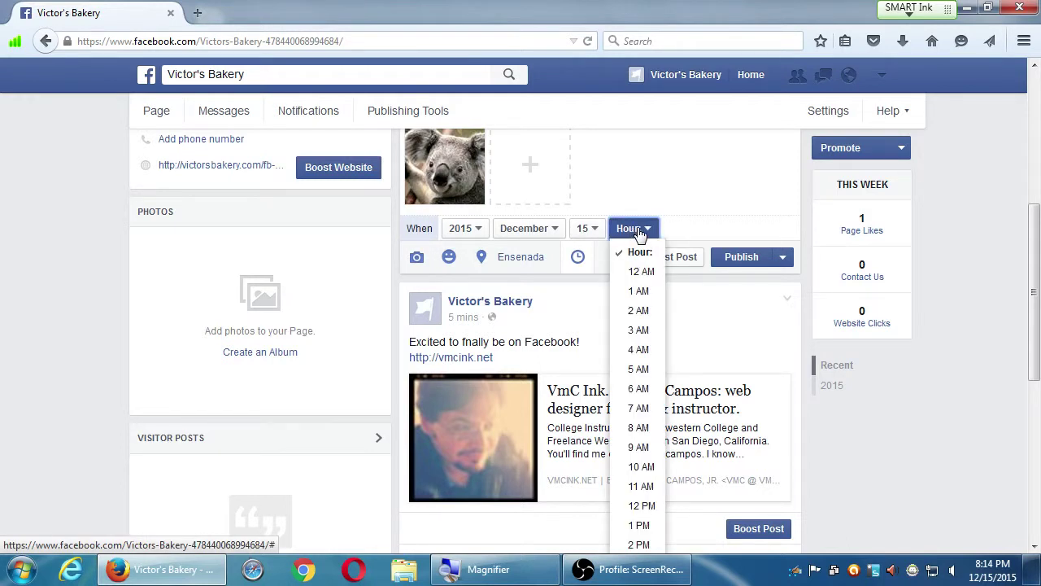
scroll(635, 285, "down", 5)
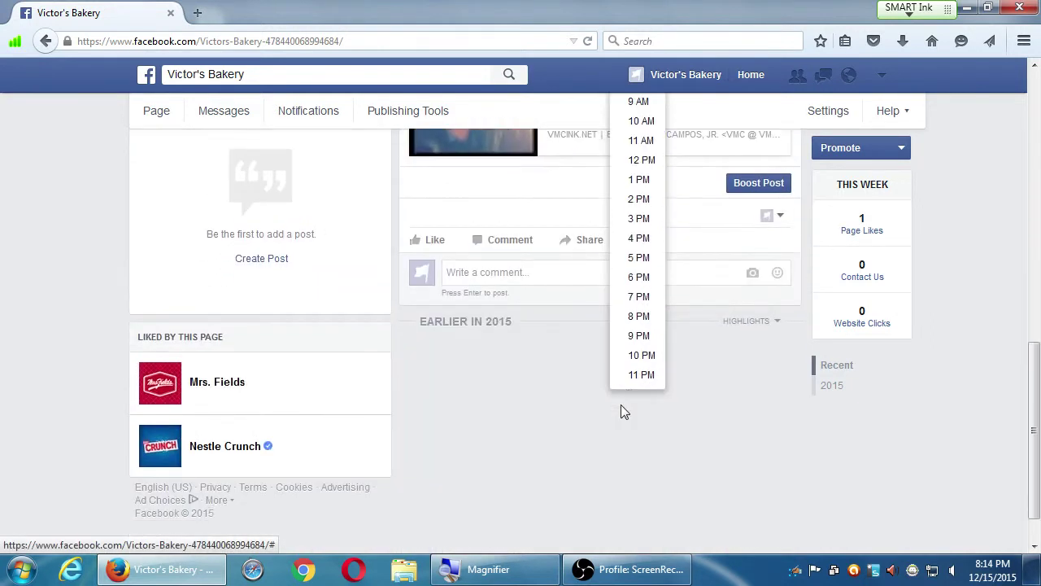
left_click(639, 355)
scroll(641, 254, "up", 4)
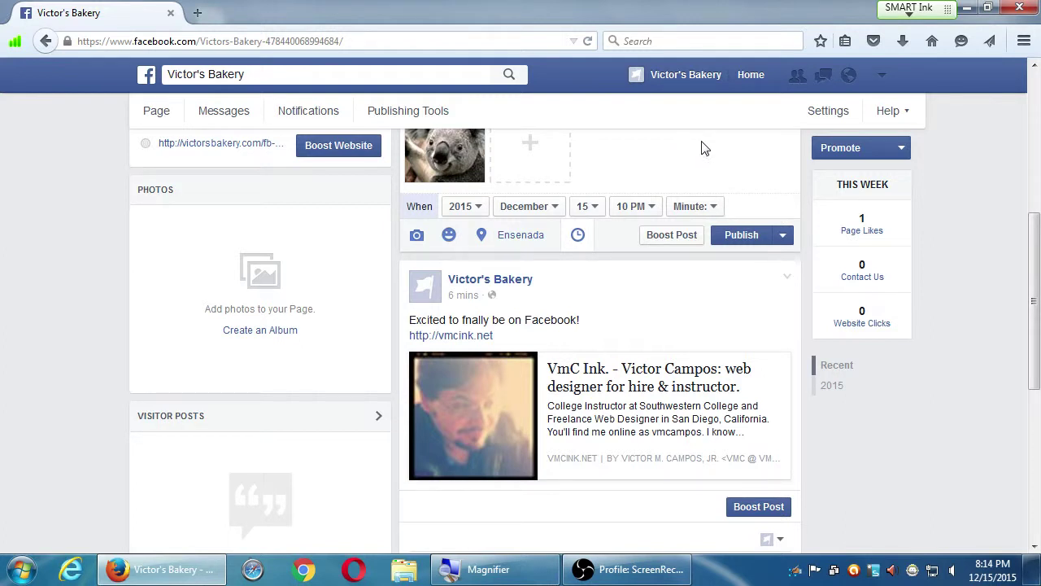
Change the day of the photo post's date to 14 and remove the date from the post.
left_click(781, 235)
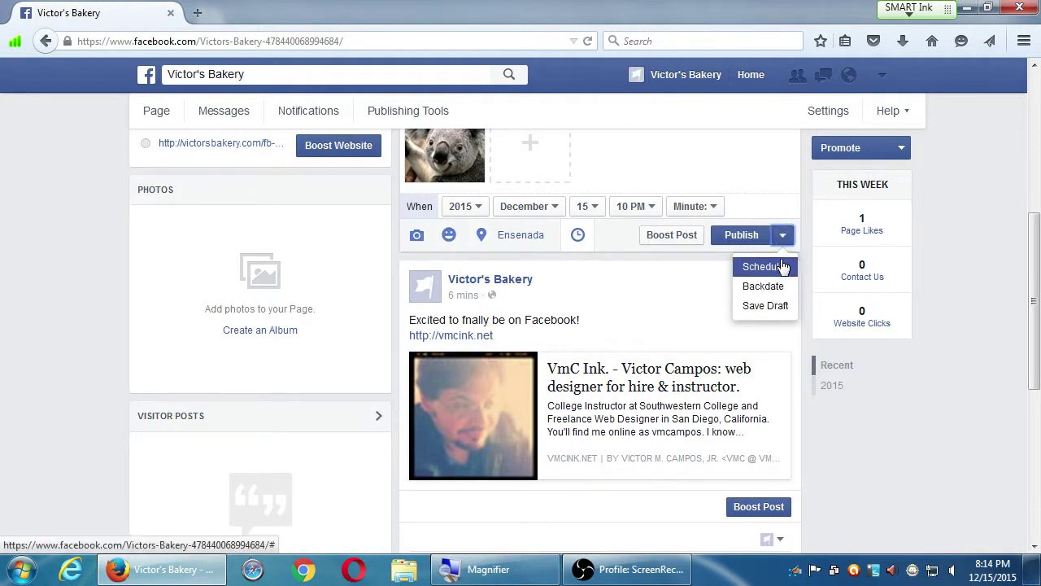
left_click(762, 213)
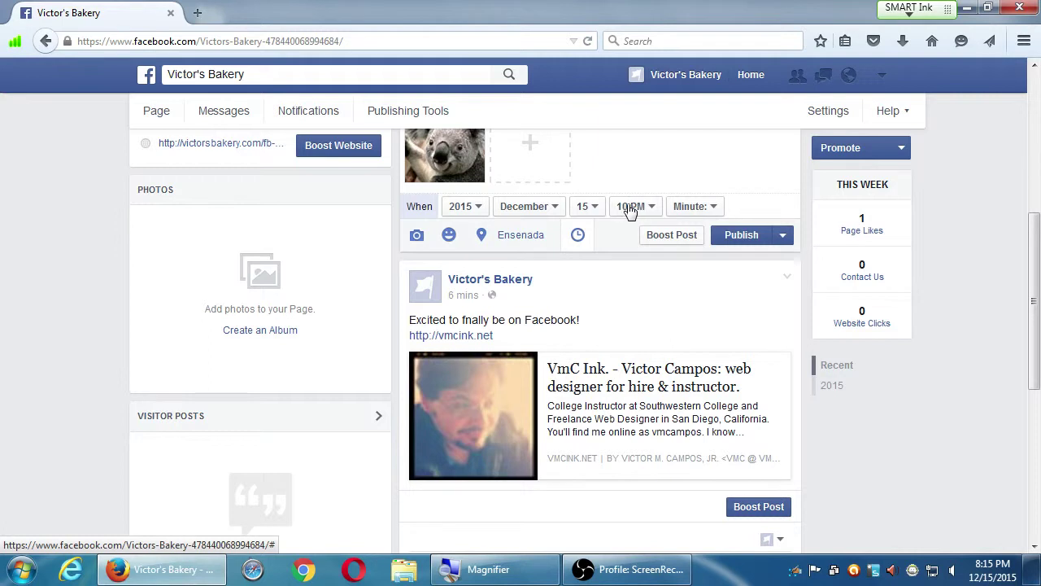
left_click(583, 209)
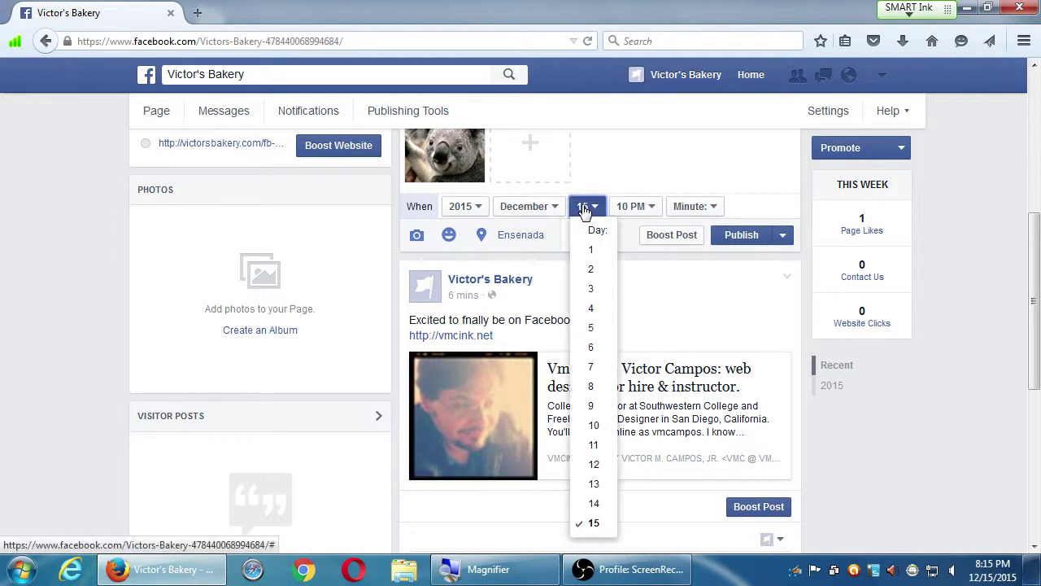
left_click(593, 503)
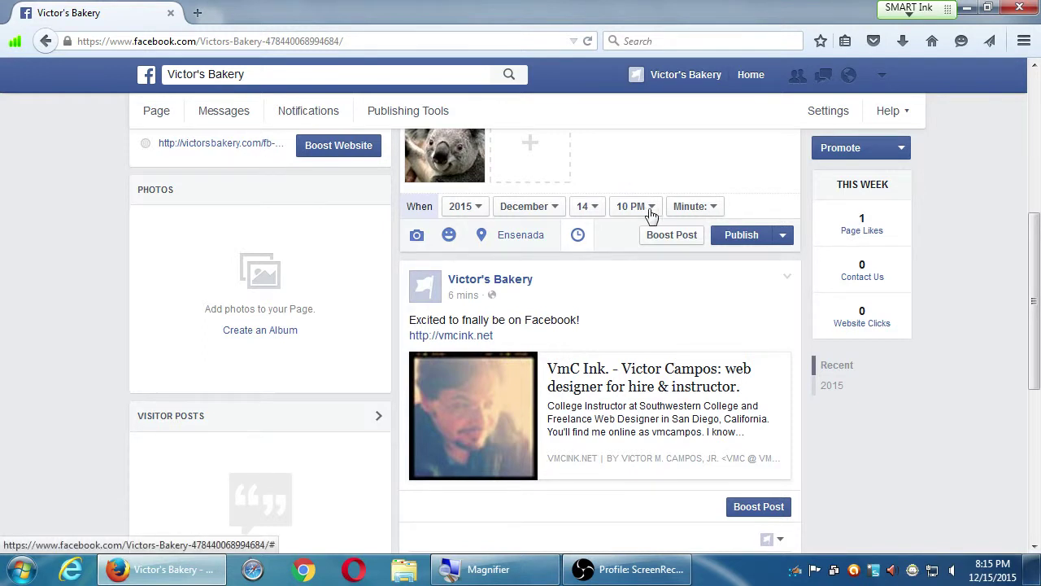
left_click(591, 234)
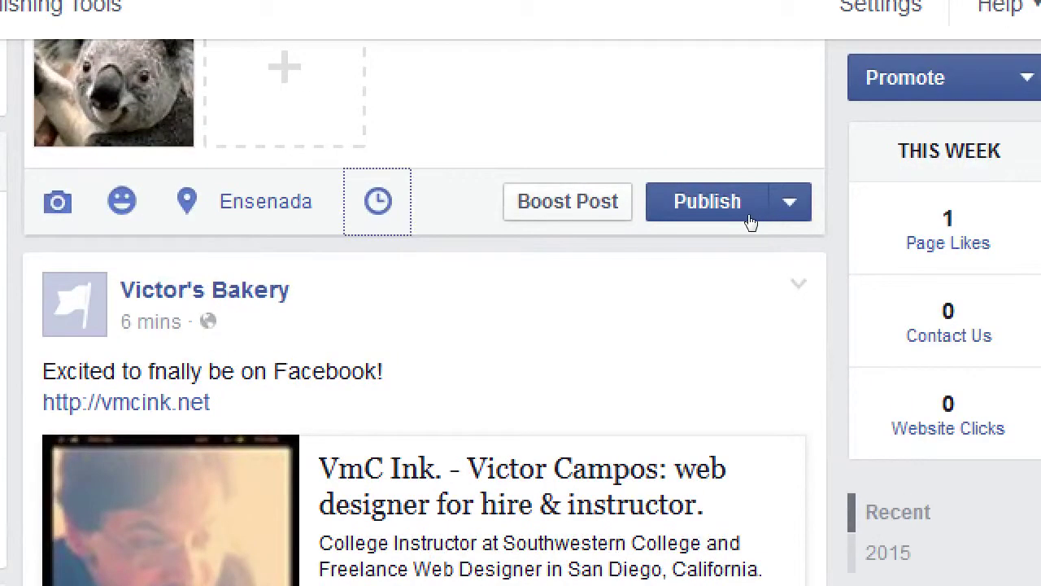
Try to schedule the photo post for 12/15/2015 at 8:26 PM with an end date of 12/24/2015 at 9:15 PM.
left_click(789, 214)
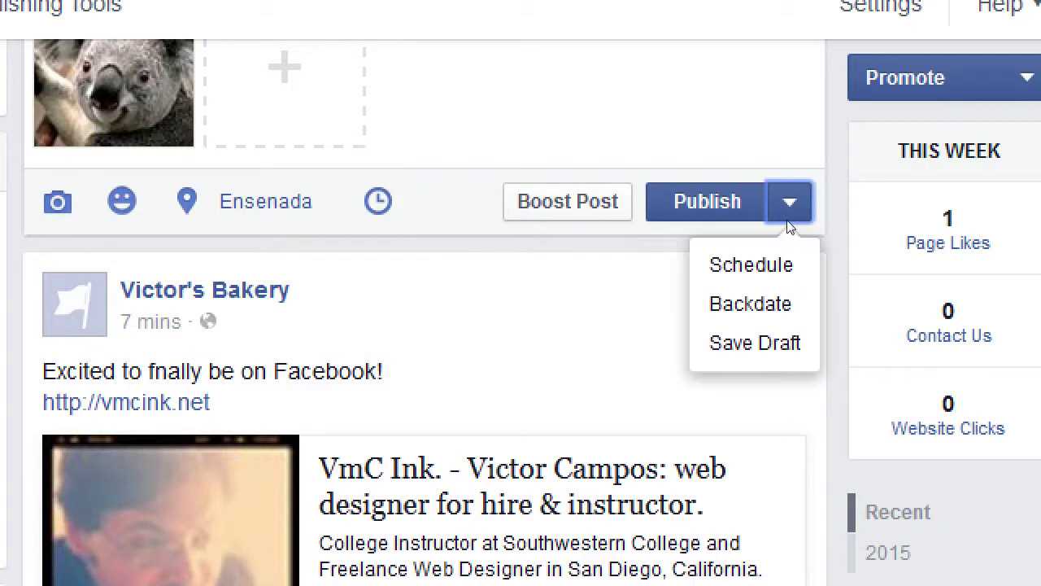
key("Down")
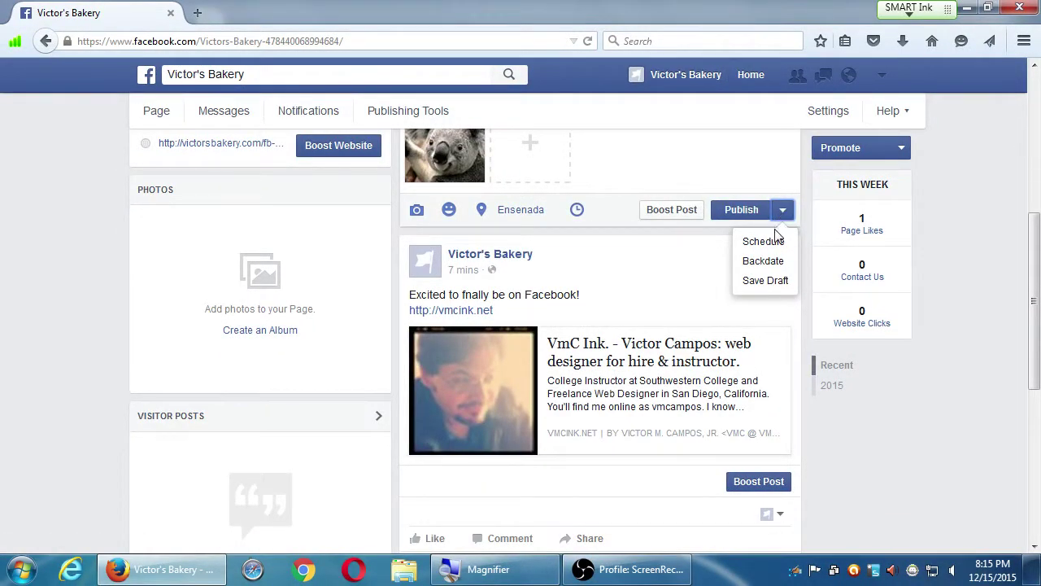
left_click(774, 241)
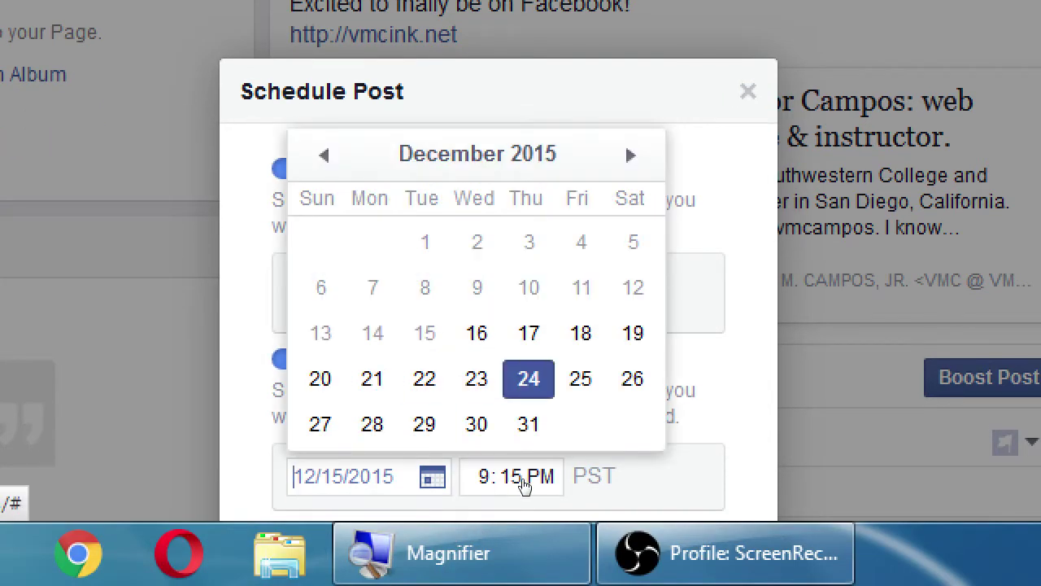
left_click(529, 379)
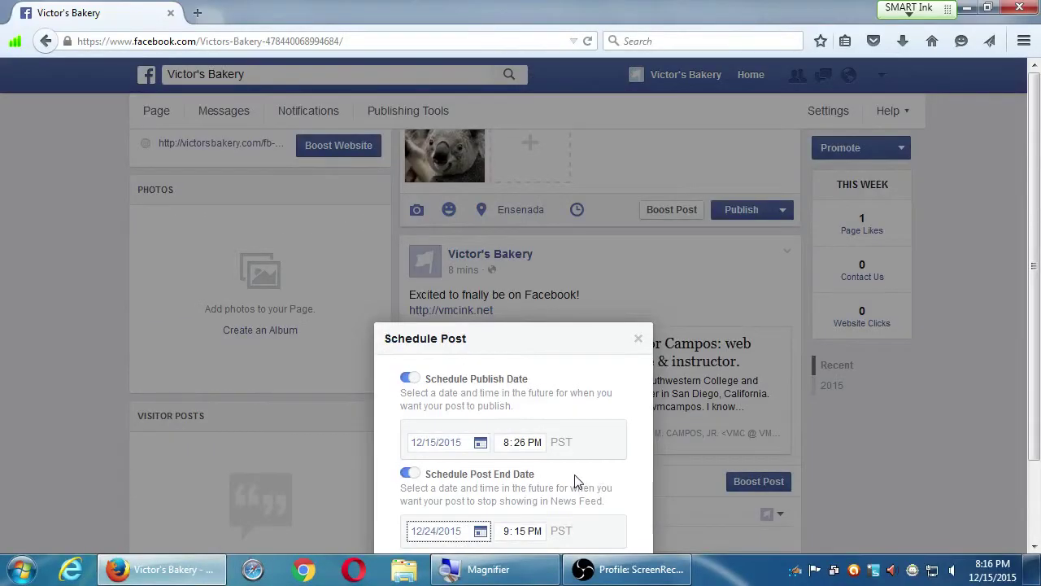
left_click(623, 501)
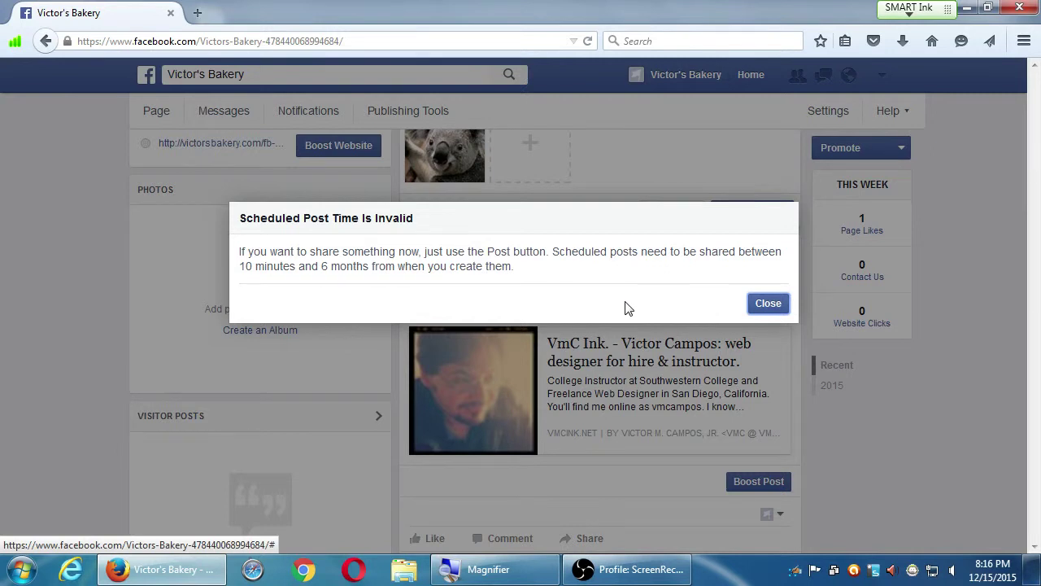
left_click(768, 304)
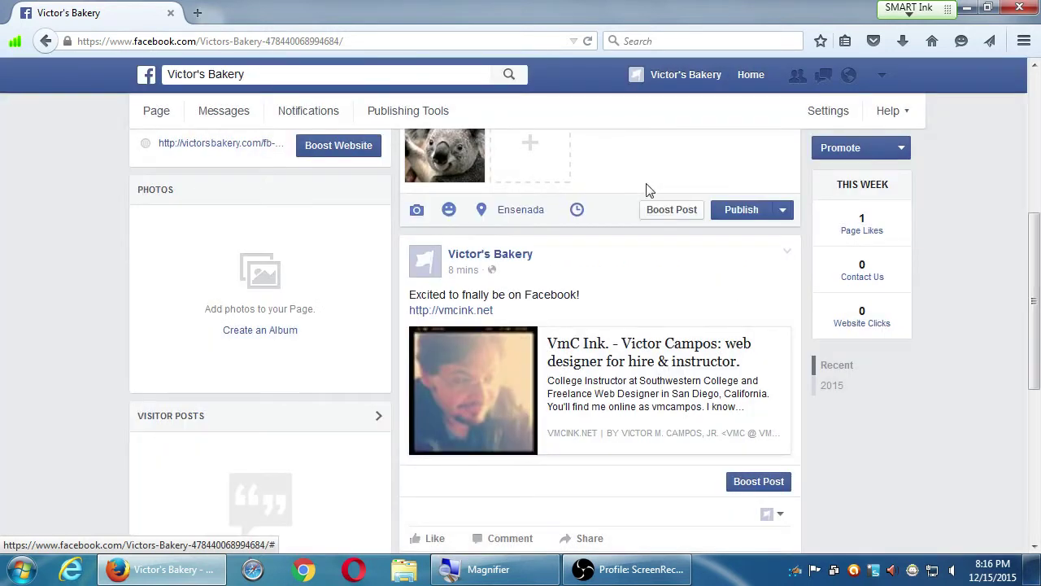
Start scheduling the photo post again and set its publish time to 9:27 PM on 12/15/2015.
left_click(782, 212)
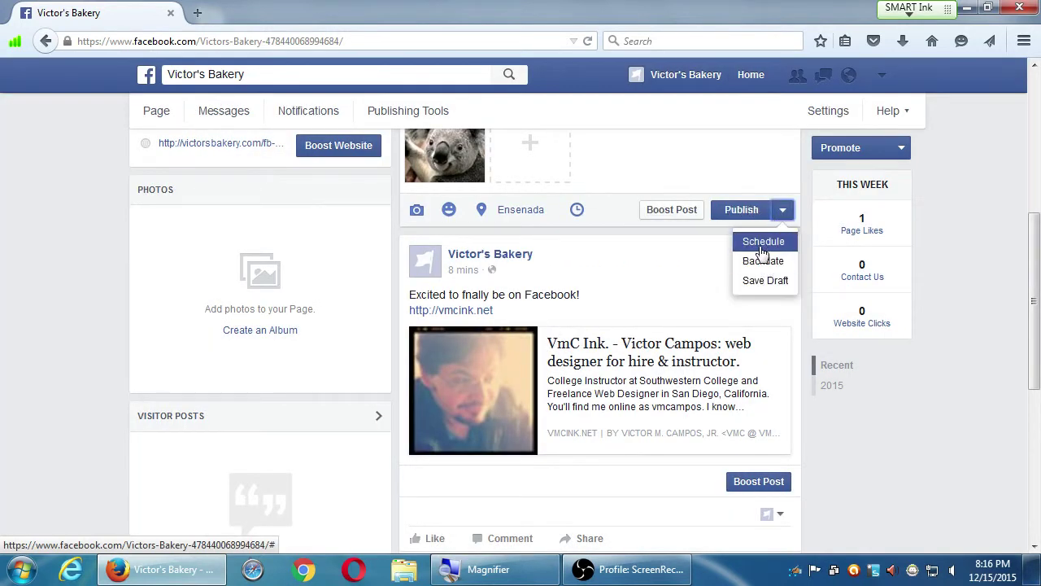
left_click(759, 242)
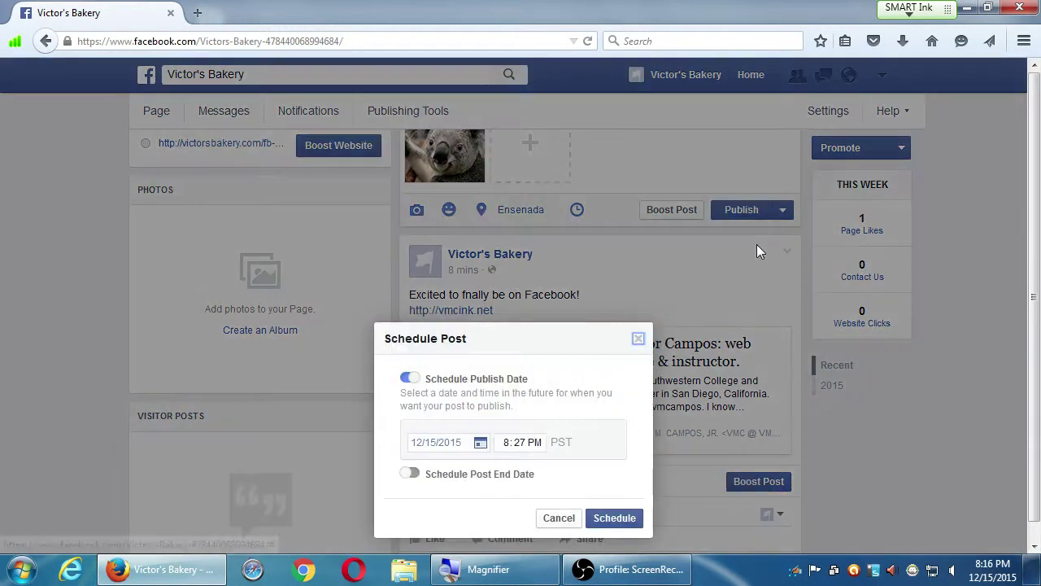
left_click(517, 444)
left_click(505, 444)
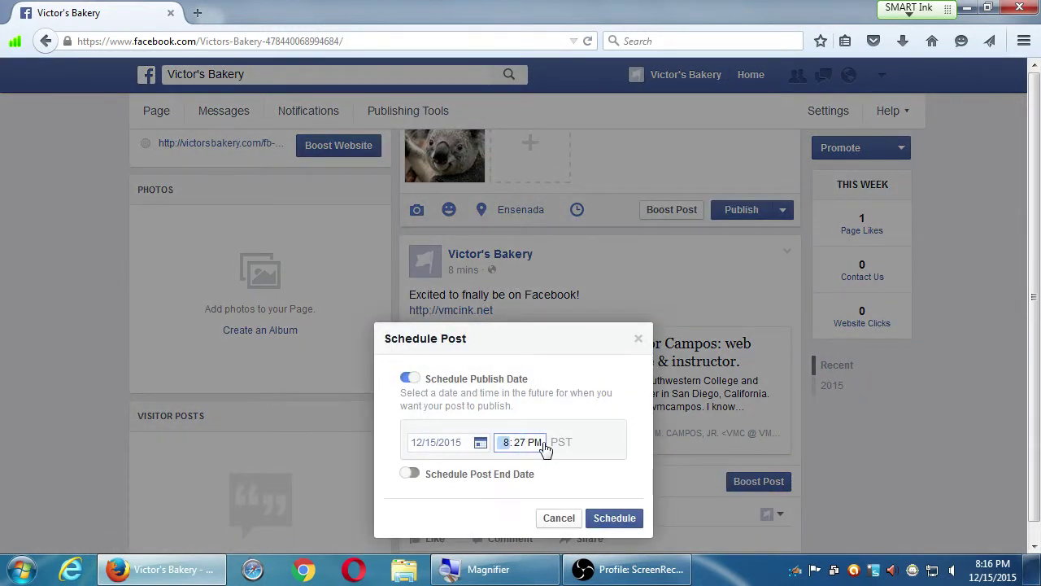
Add a post end date of 12/24/2015 to the schedule and schedule the photo post.
left_click(411, 476)
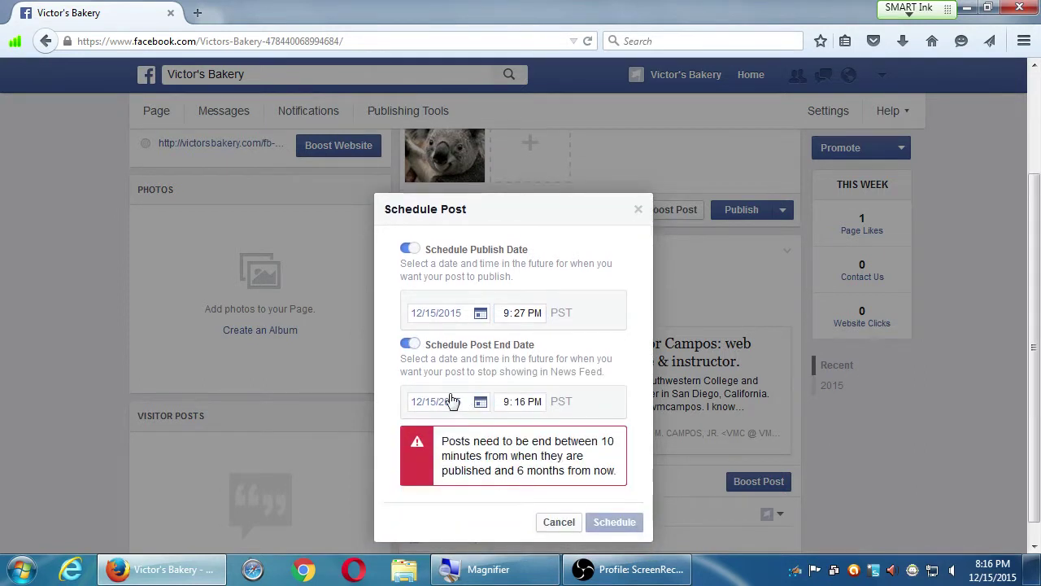
left_click(480, 403)
left_click(528, 354)
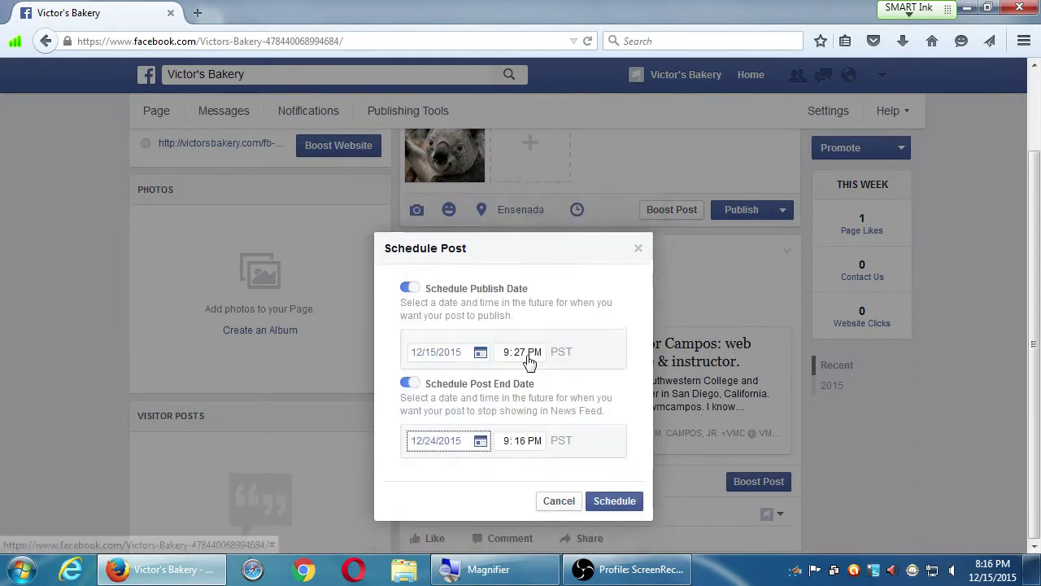
left_click(604, 501)
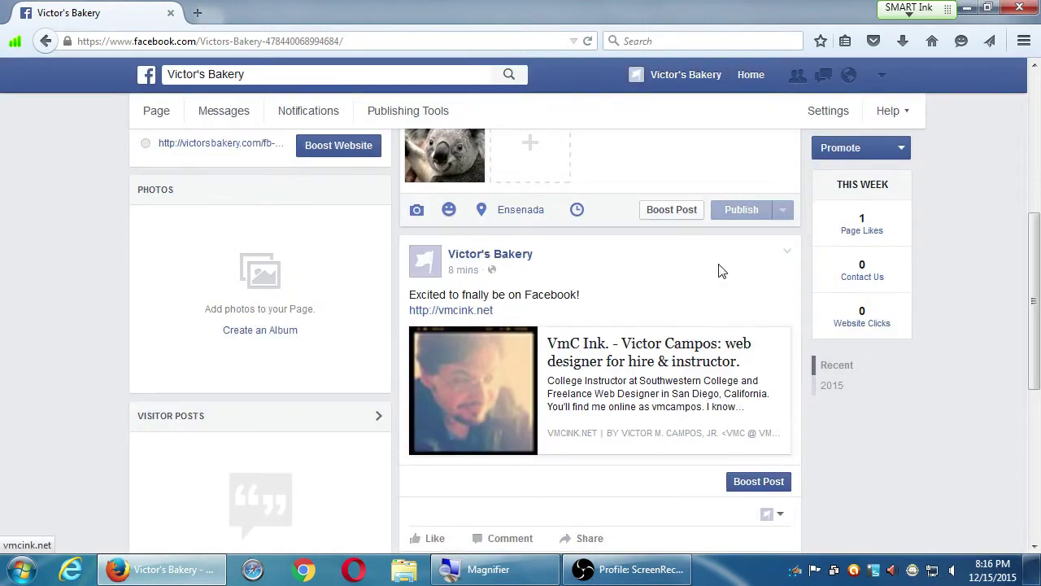
Check the expiring posts in the page's publishing tools and return to the Victor's Bakery page.
scroll(712, 276, "down", 1)
scroll(708, 288, "up", 2)
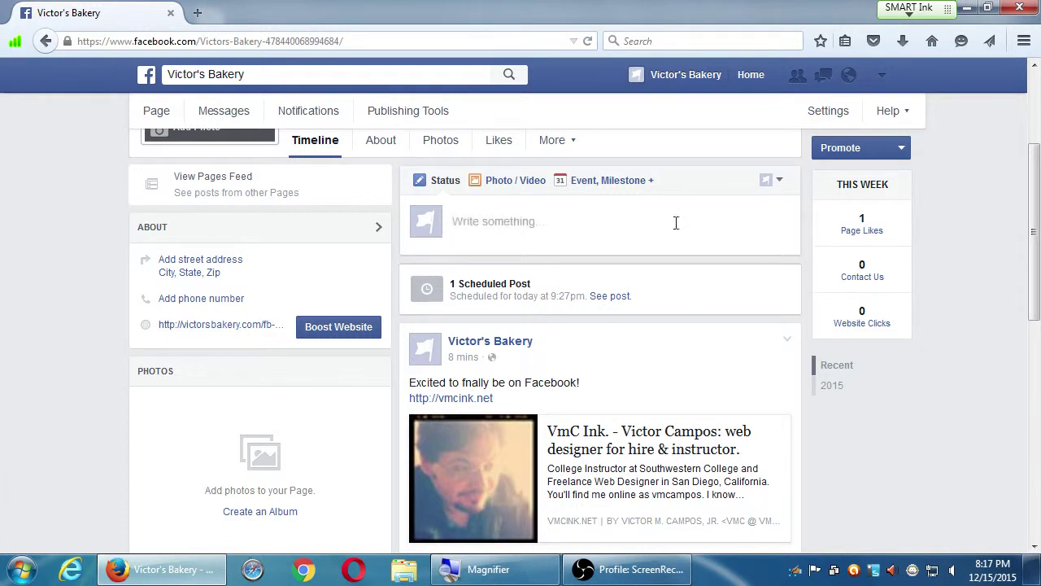
left_click(444, 118)
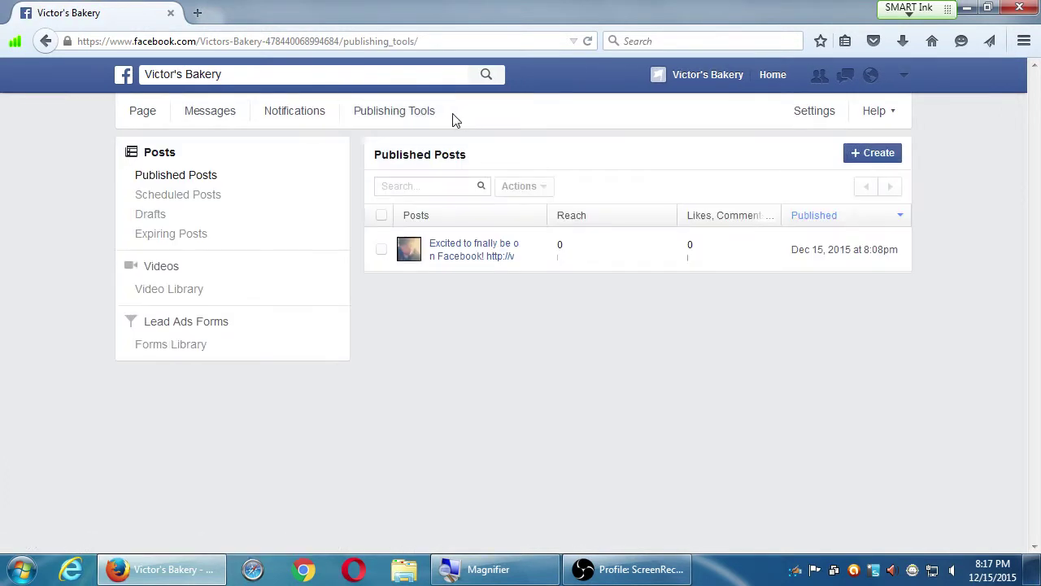
left_click(205, 244)
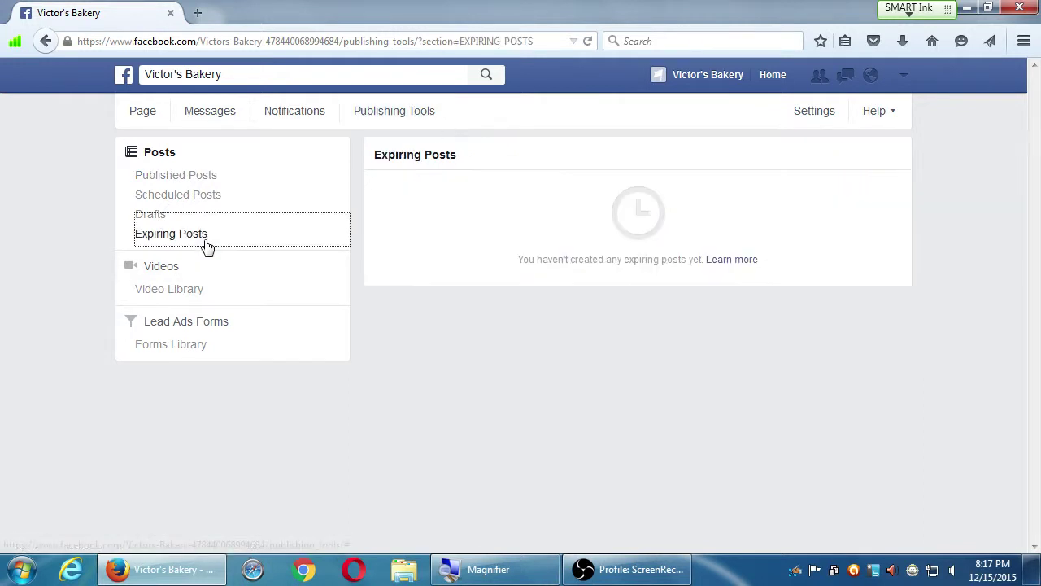
left_click(140, 116)
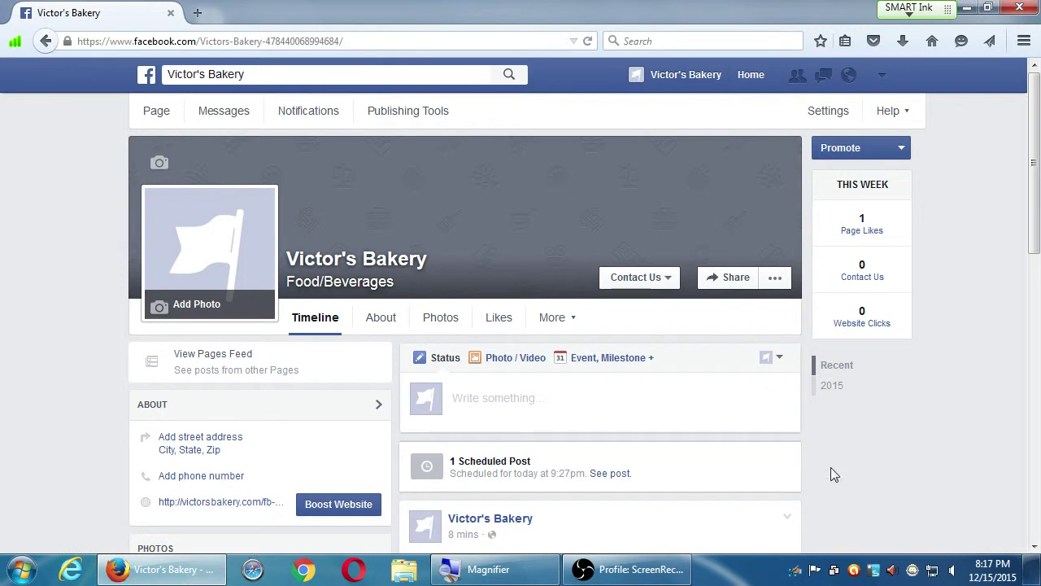
Open a new event form for the page, look over its photo, name, location, date, ticket, description and category fields, and discard it.
left_click(641, 393)
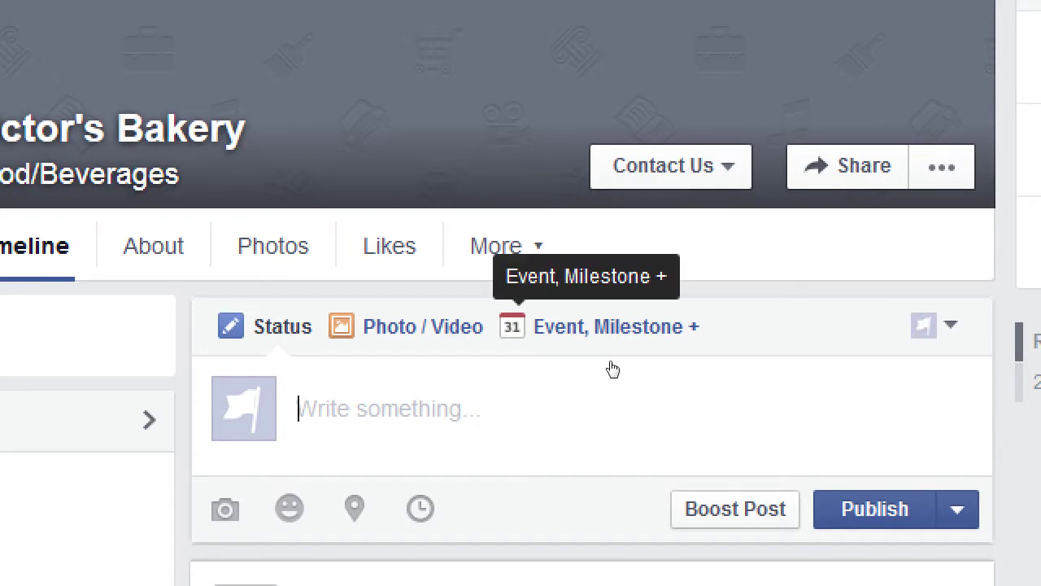
left_click(612, 364)
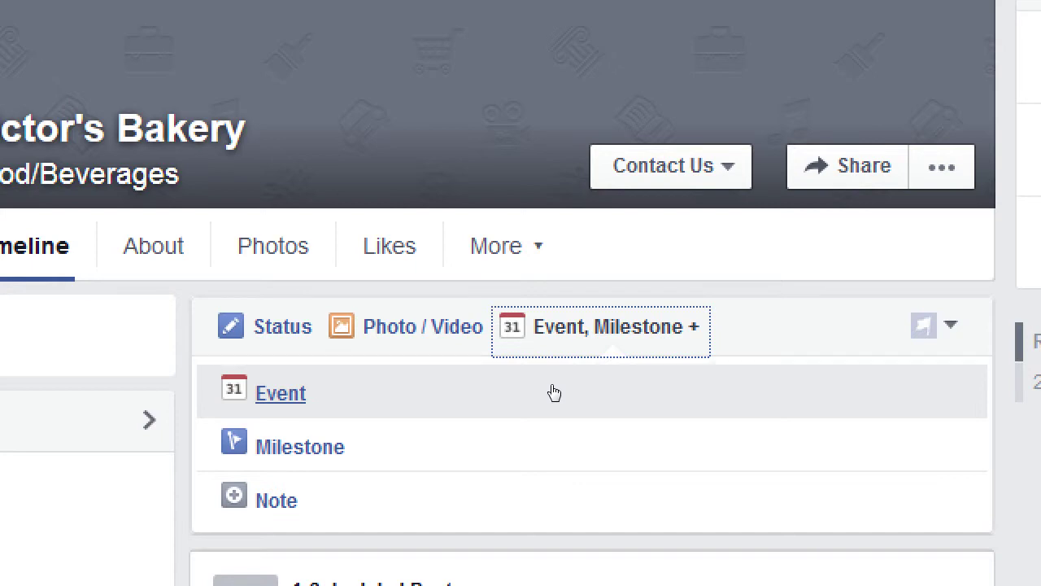
left_click(465, 398)
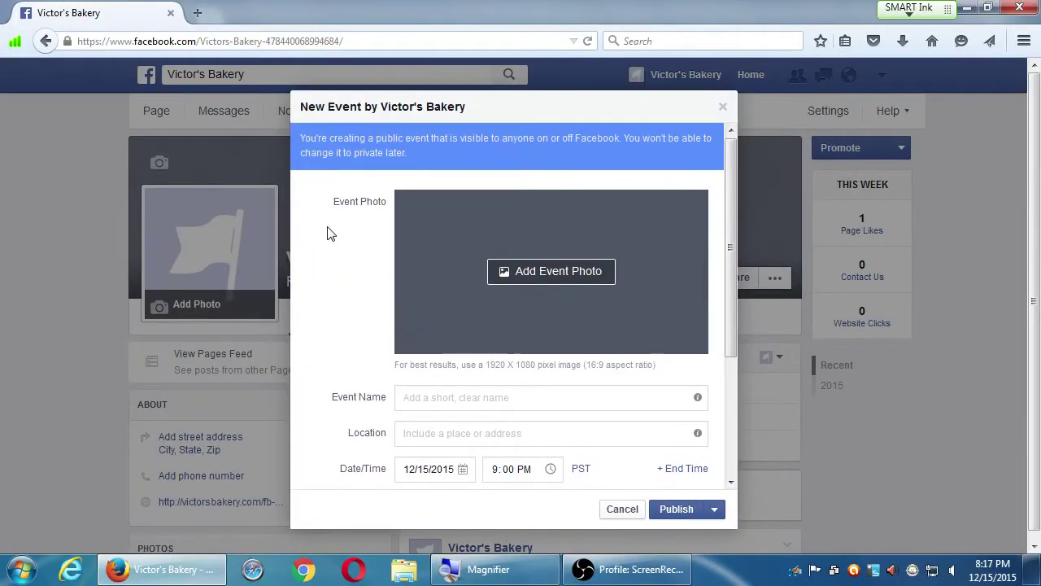
scroll(320, 235, "down", 3)
scroll(325, 234, "down", 1)
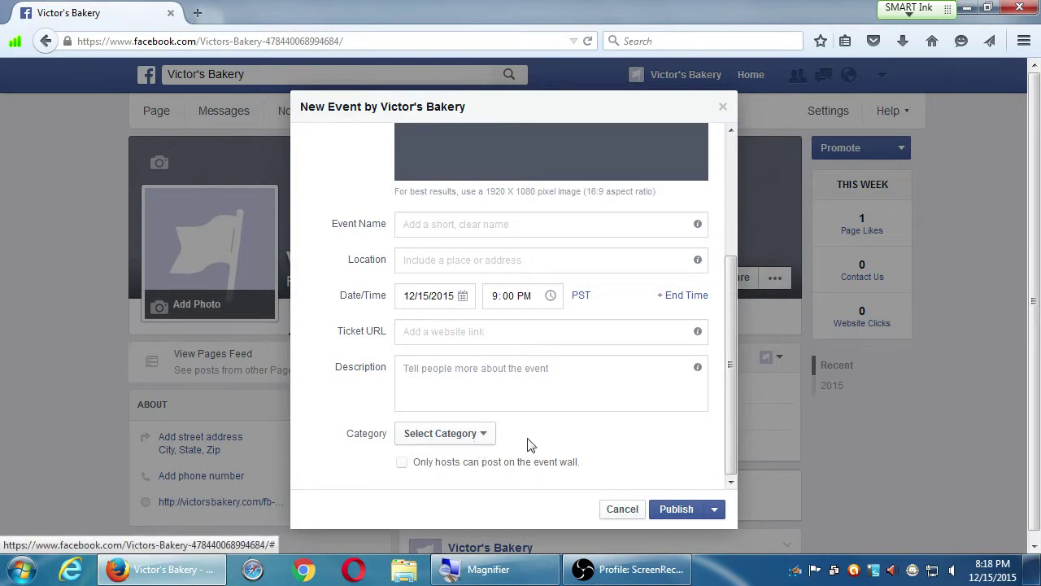
scroll(549, 423, "up", 4)
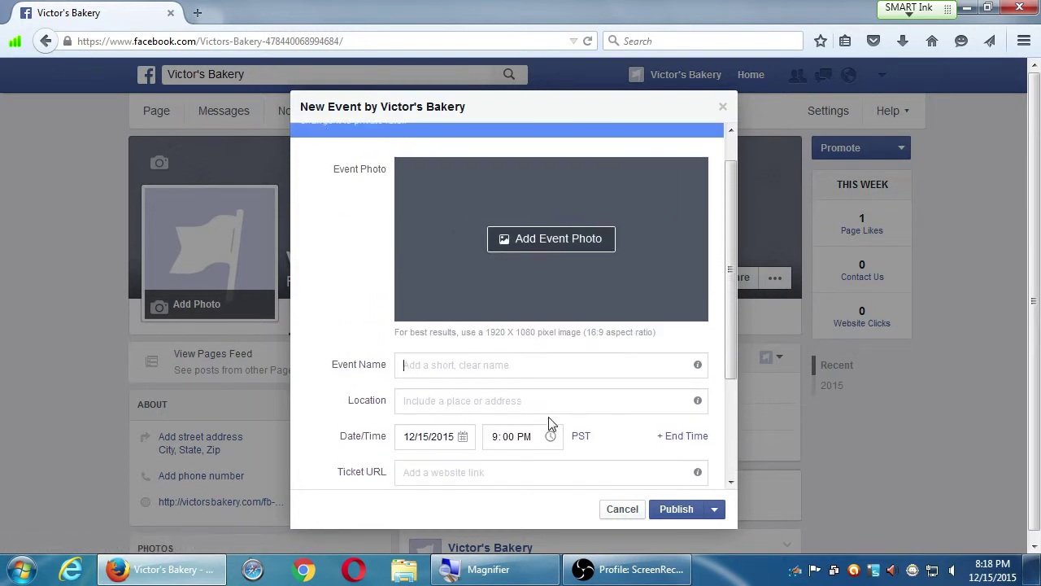
scroll(547, 427, "down", 4)
scroll(544, 429, "down", 1)
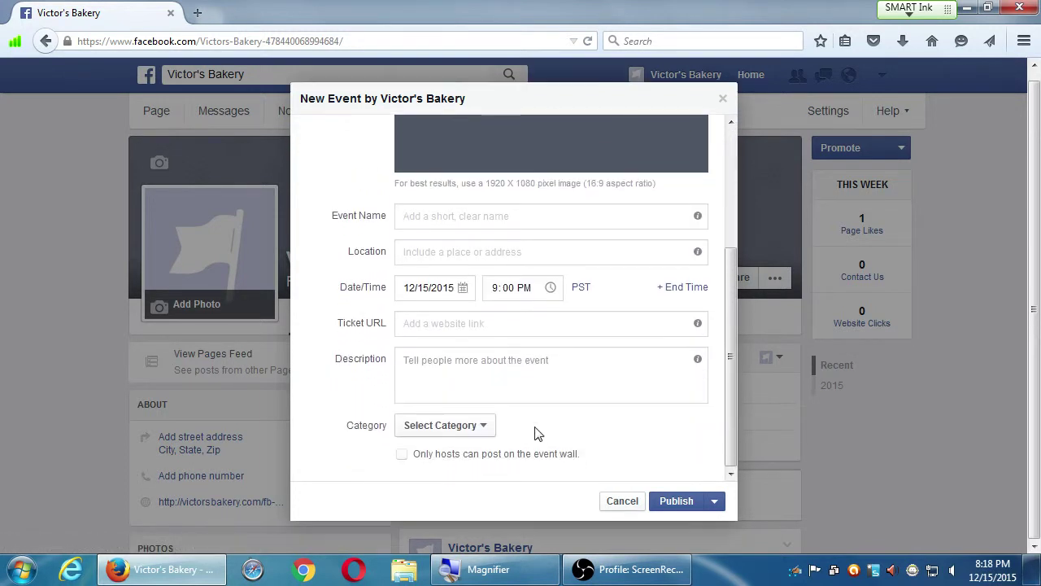
left_click(623, 508)
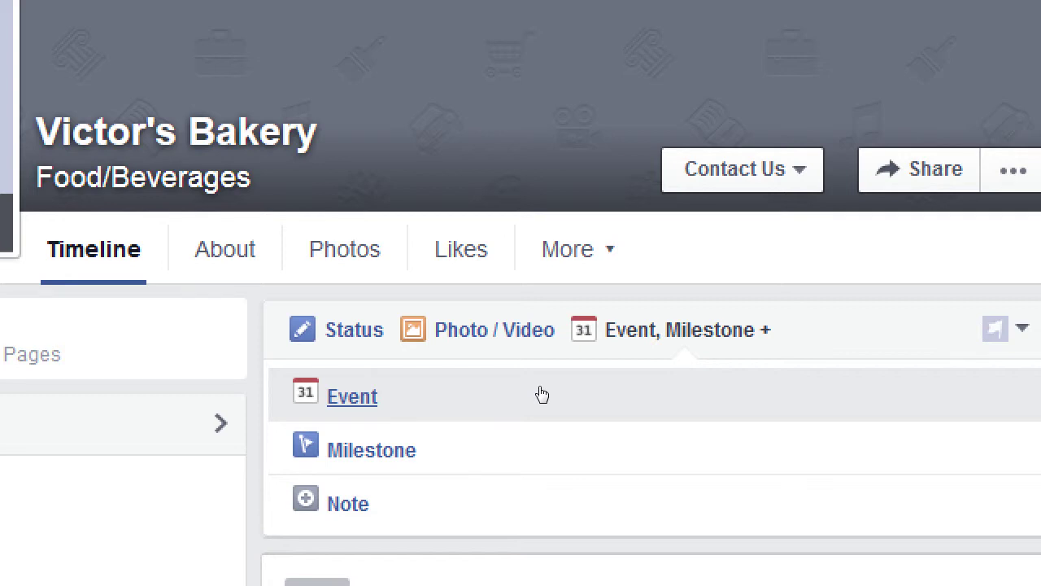
Open the milestone form to view its title, location, date, story and photo options, and close it without saving.
left_click(498, 426)
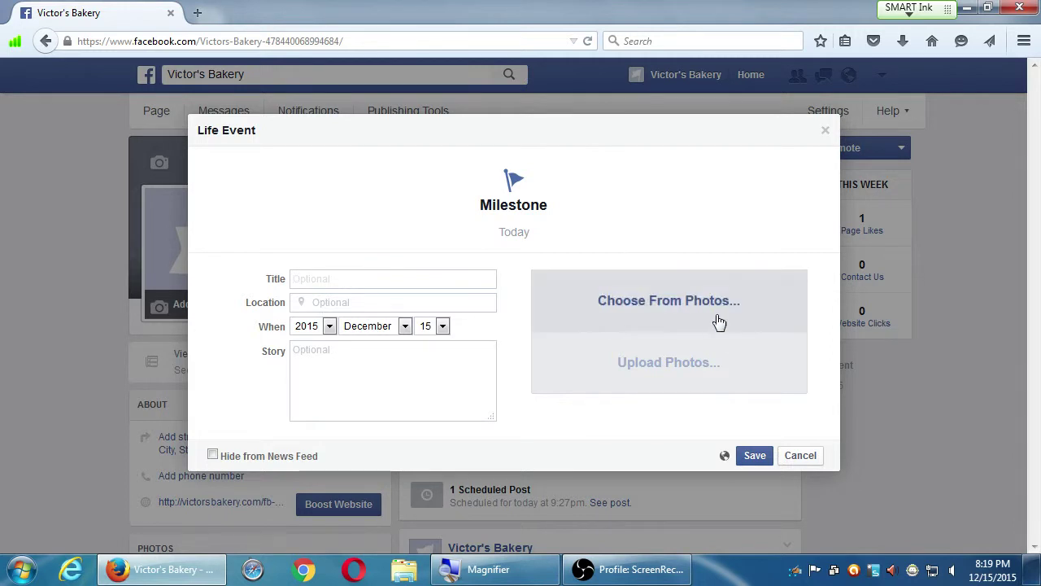
left_click(799, 456)
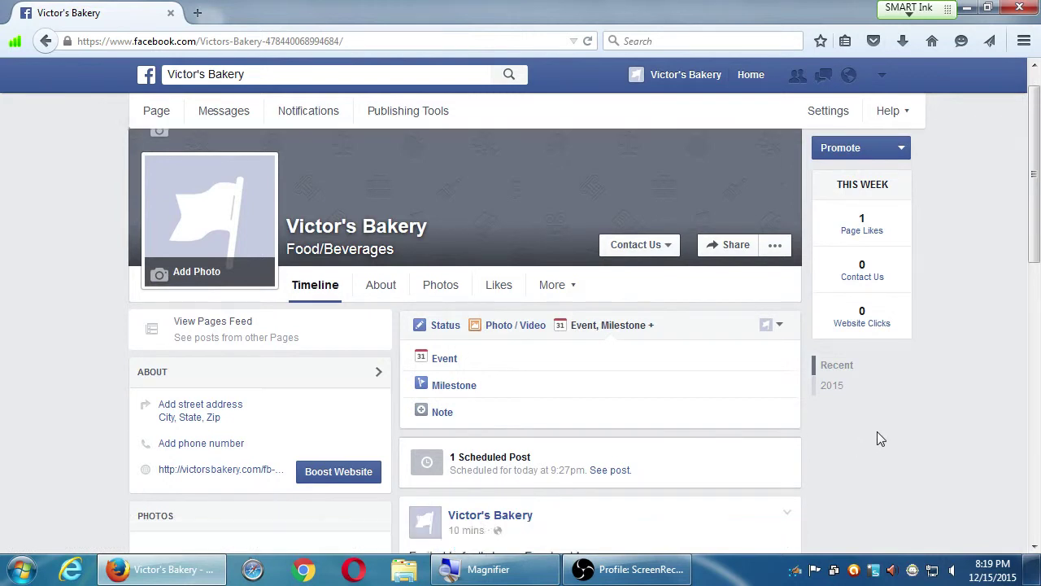
scroll(878, 427, "down", 3)
left_click(641, 569)
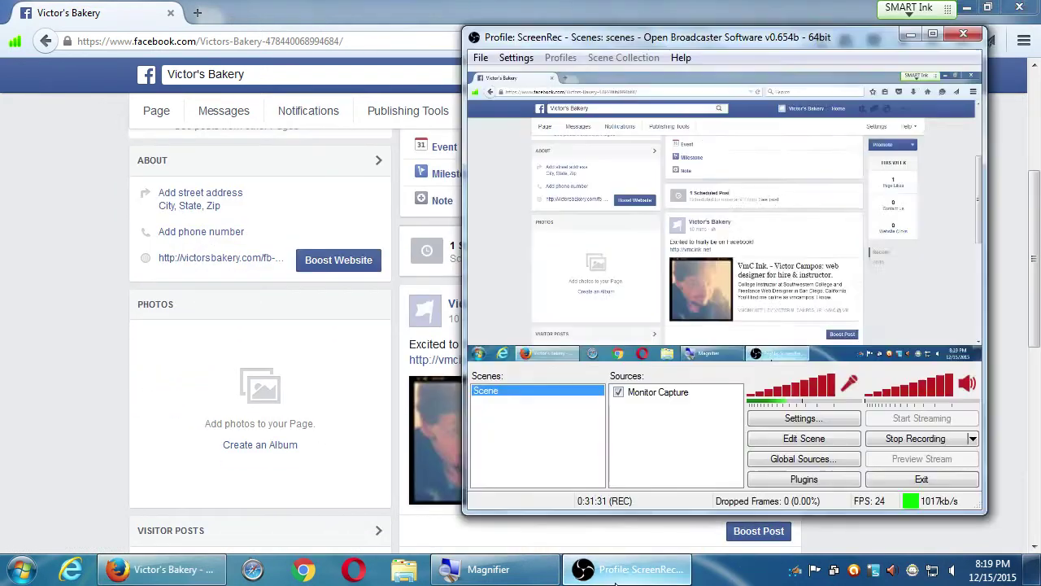
left_click(641, 569)
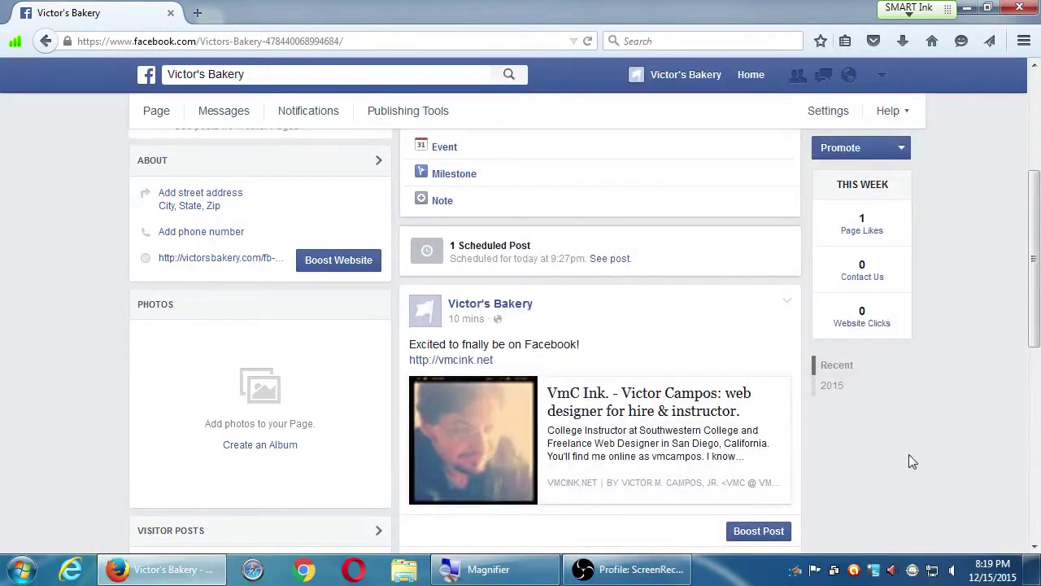
scroll(906, 488, "up", 2)
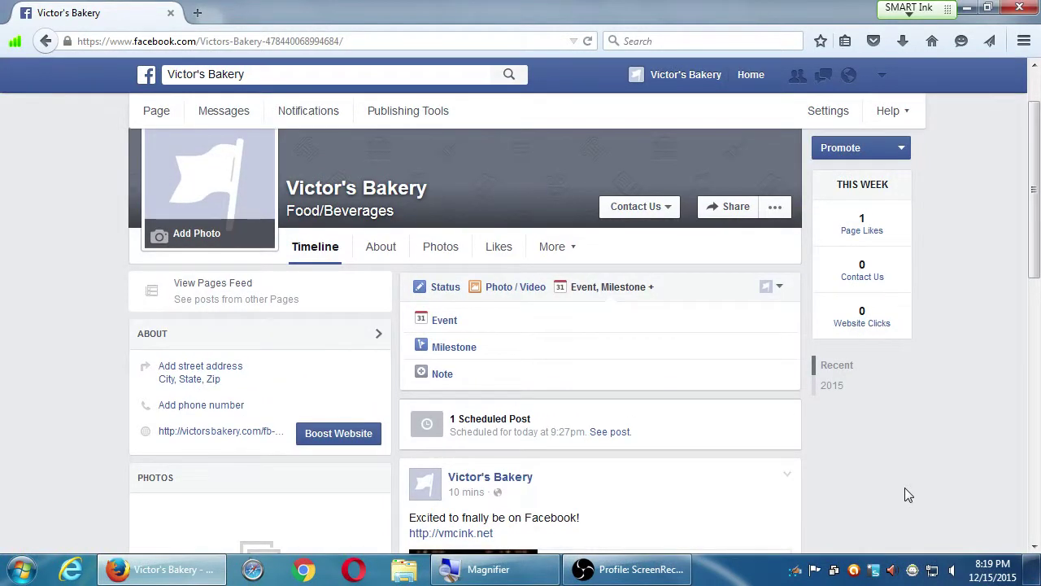
scroll(904, 487, "down", 3)
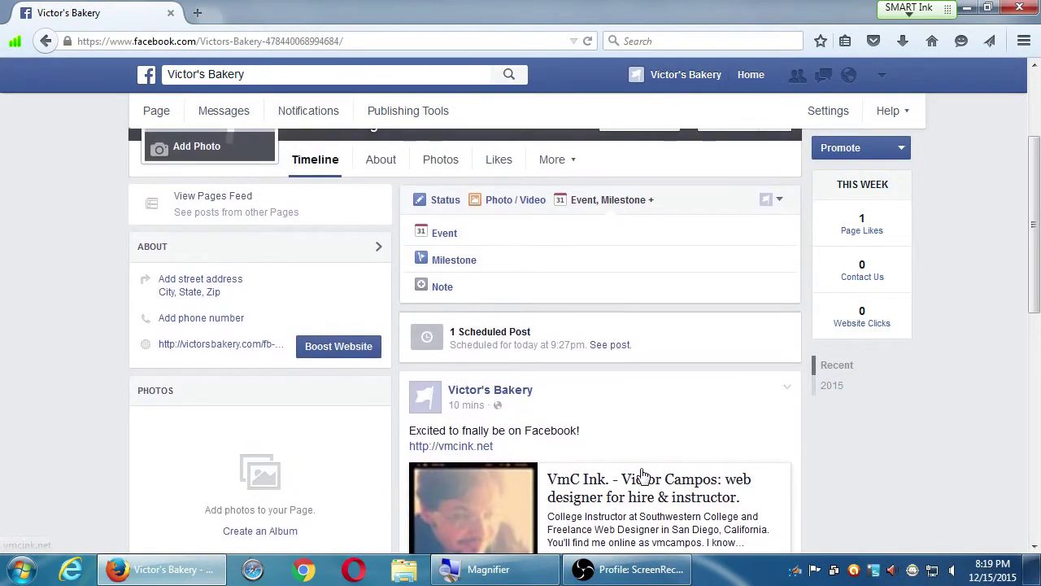
scroll(639, 475, "up", 3)
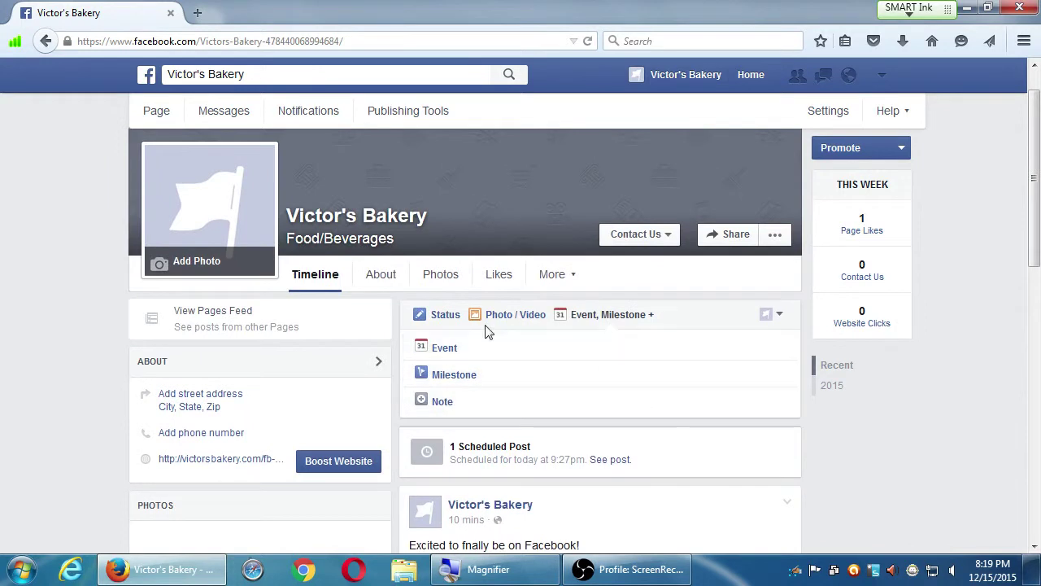
Create a new note for the page and give it the title “My first note!”.
left_click(604, 322)
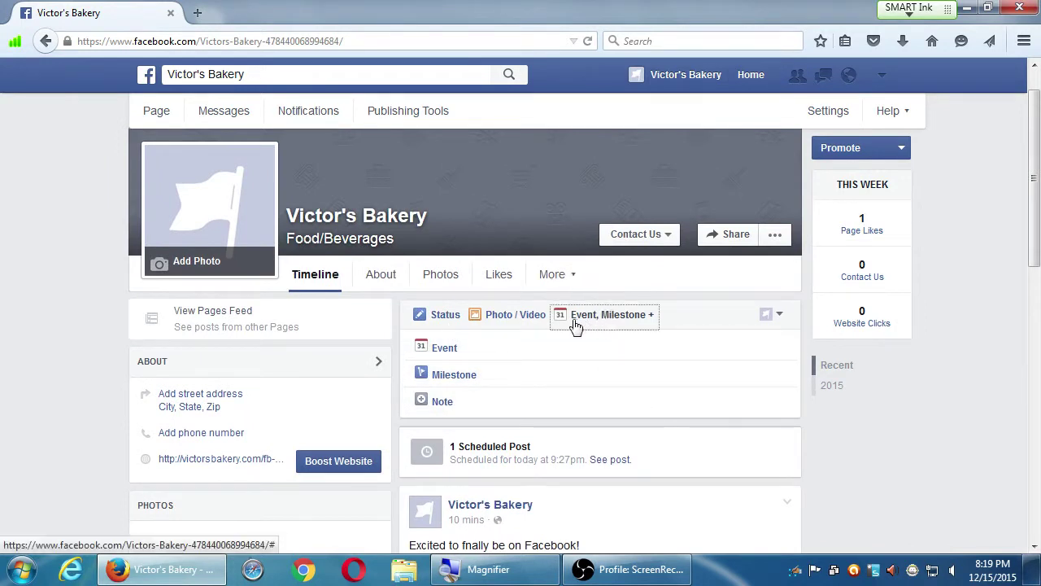
left_click(437, 401)
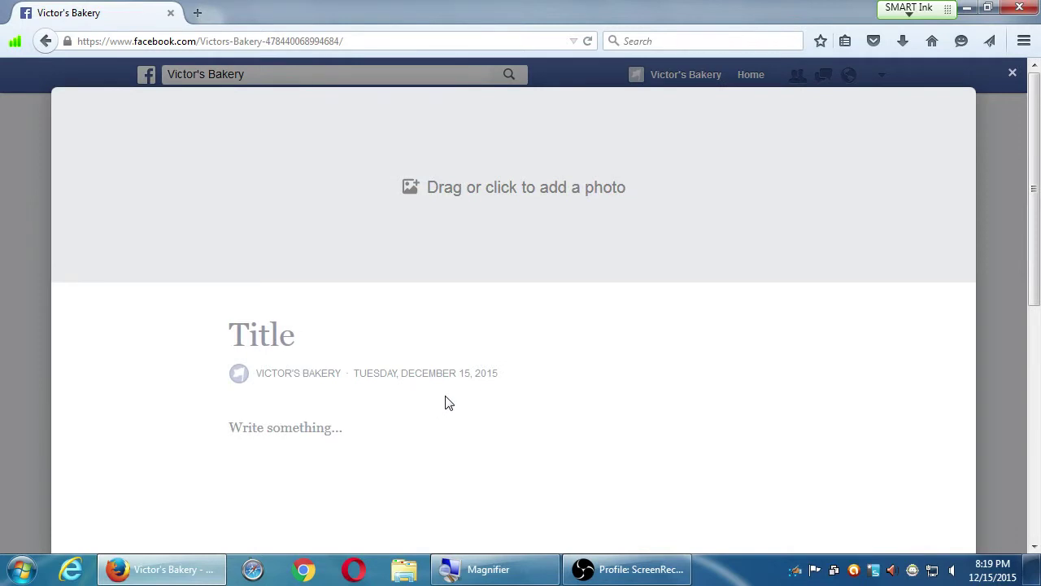
scroll(453, 402, "down", 3)
scroll(453, 402, "down", 8)
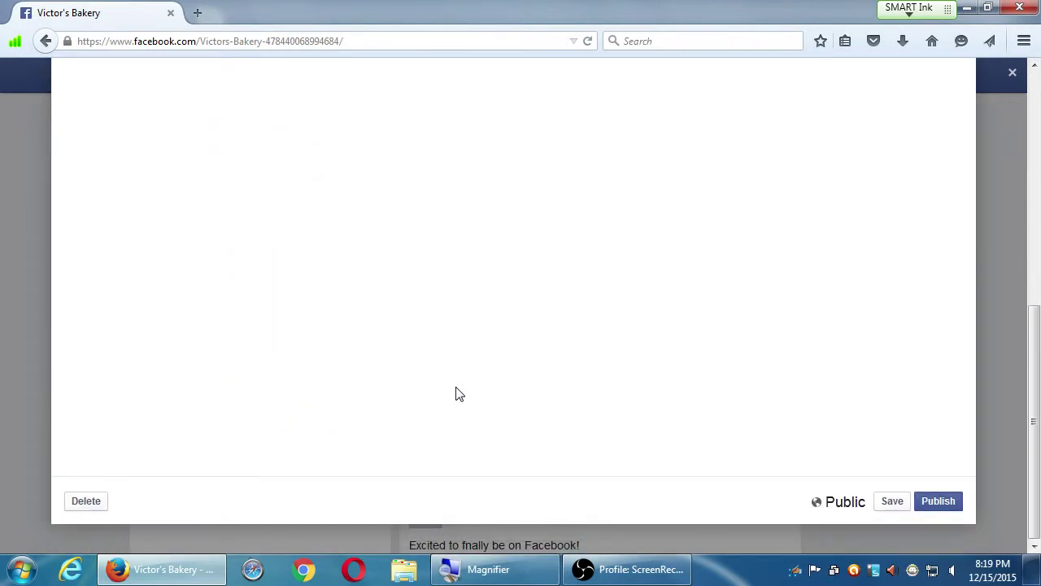
scroll(456, 395, "up", 10)
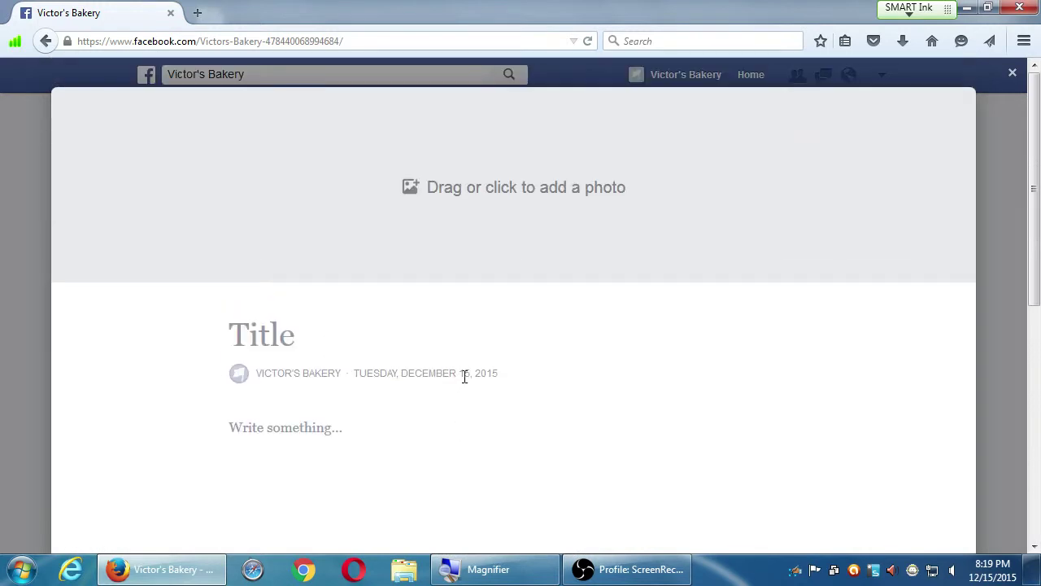
left_click(363, 335)
type("My first note!")
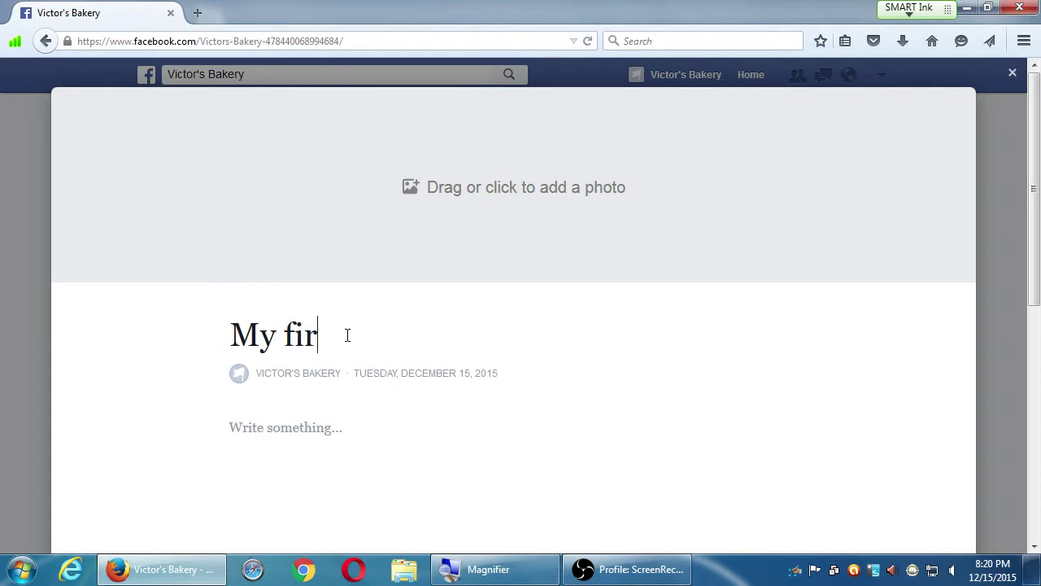
key("Tab")
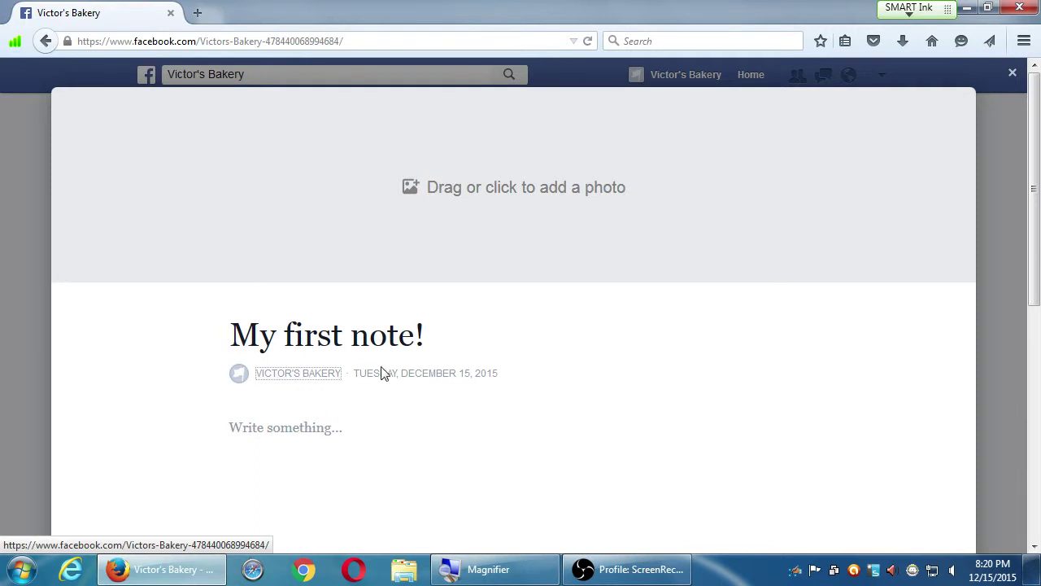
Write the note's body text: “I'm writing my first blog... oops... I mean “Note.””.
left_click(340, 436)
type("I")
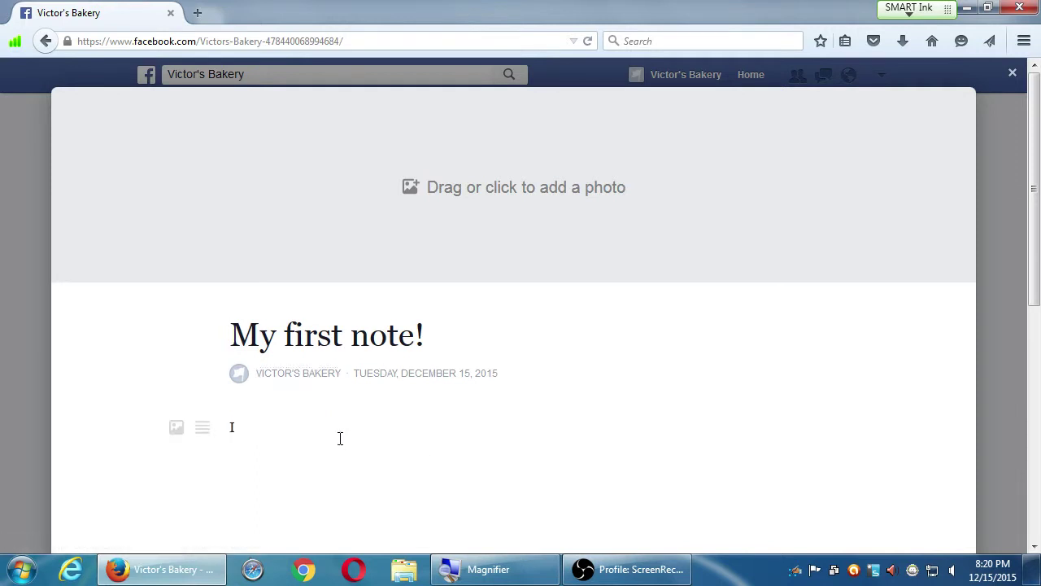
type("'m wrt")
key("BackSpace")
type("iting my first blog... opp")
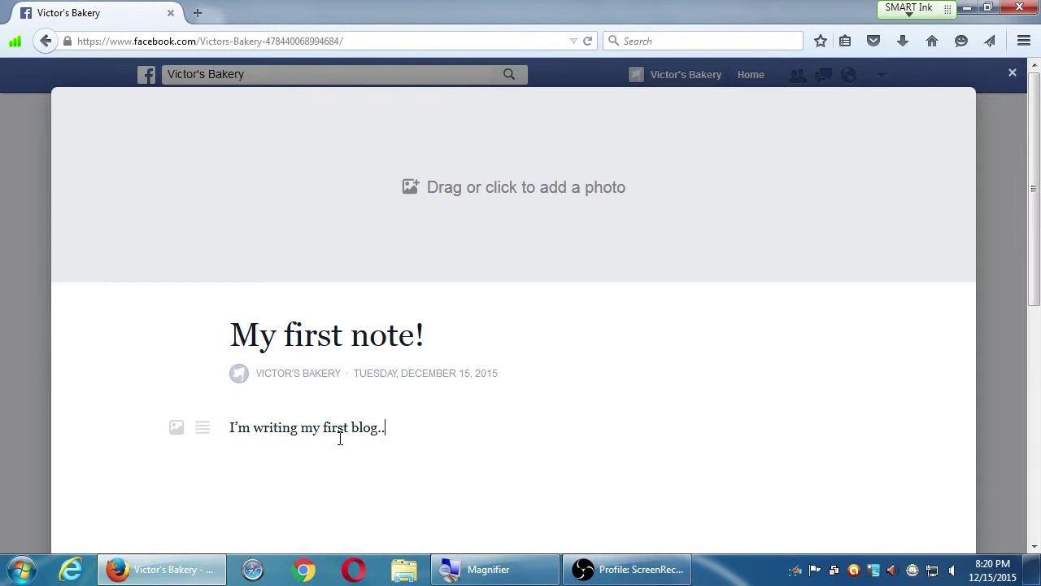
key("BackSpace")
key("BackSpace")
type("ops... I mean “Note.”")
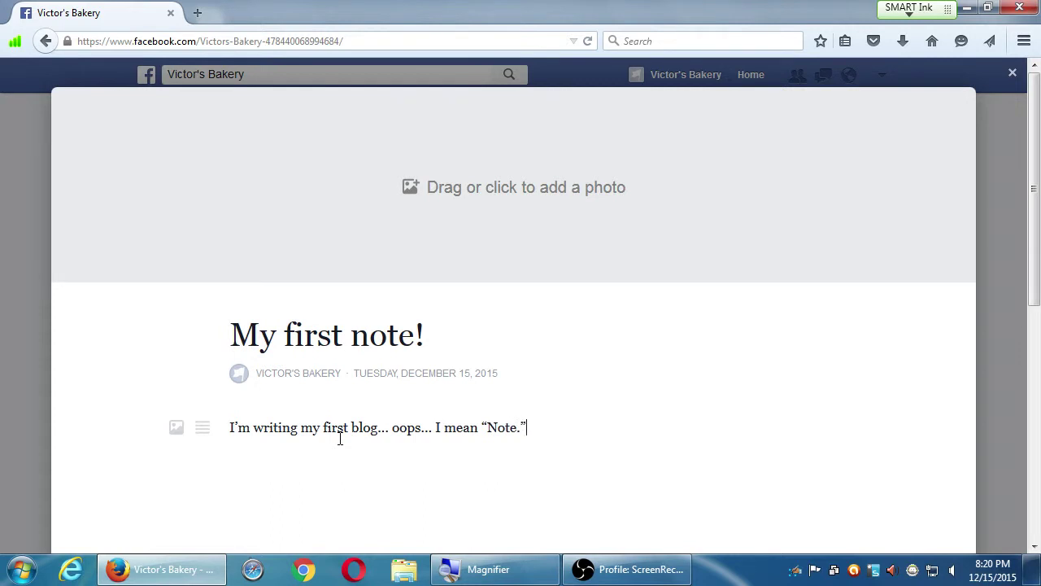
Try the code block format on the note's paragraph and remove it again.
left_click(197, 425)
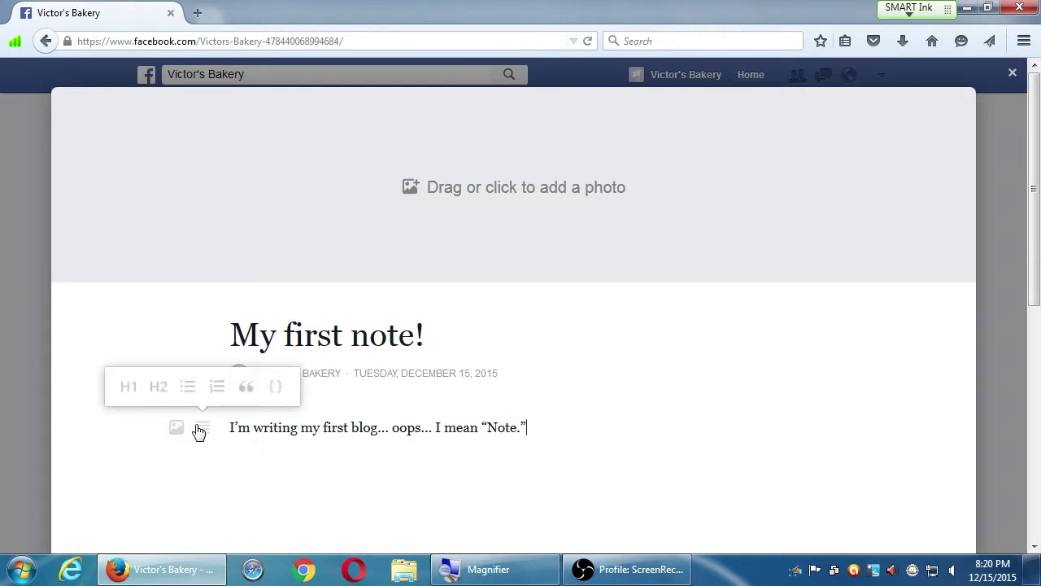
left_click(274, 388)
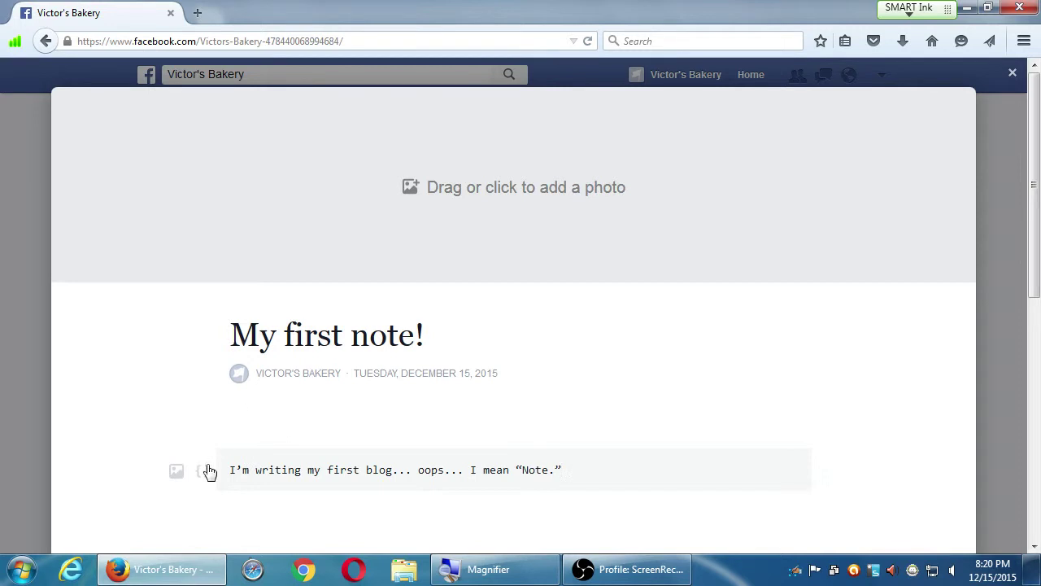
mouse_move(203, 478)
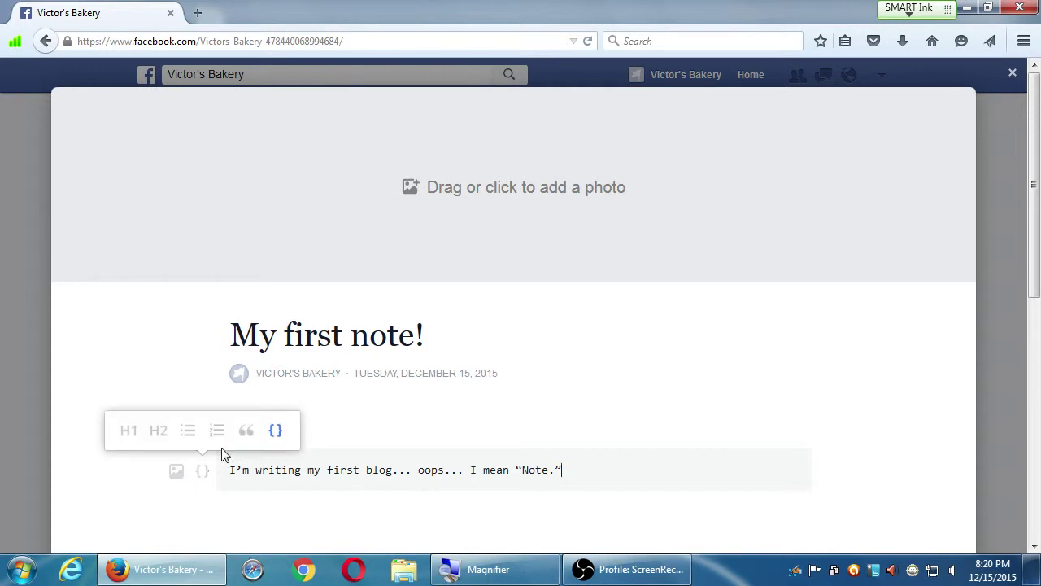
left_click(275, 430)
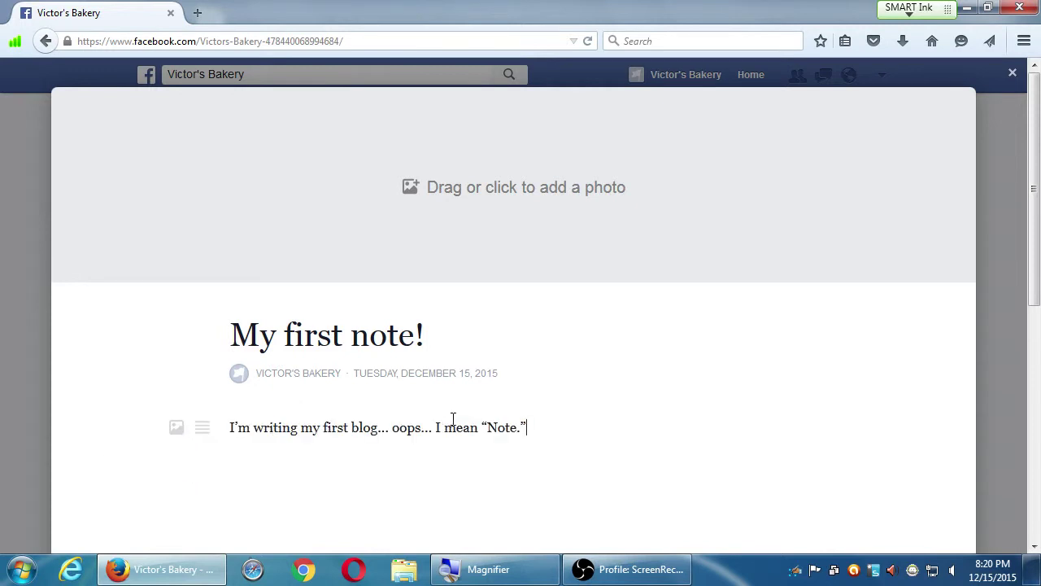
Add a new line below the note's paragraph in H1 heading format with the text “safdefsdfasafd”.
key("Return")
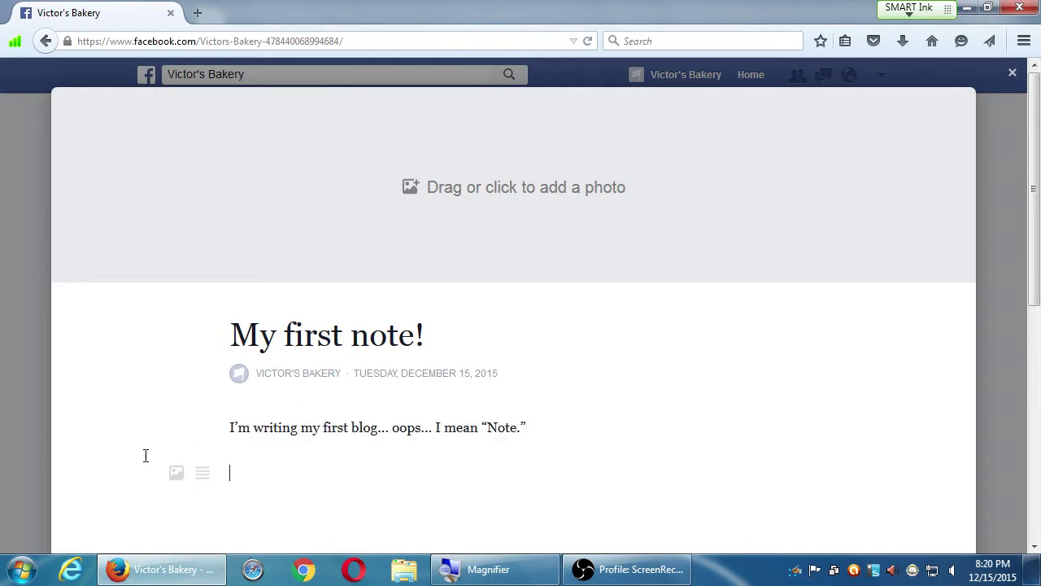
mouse_move(202, 473)
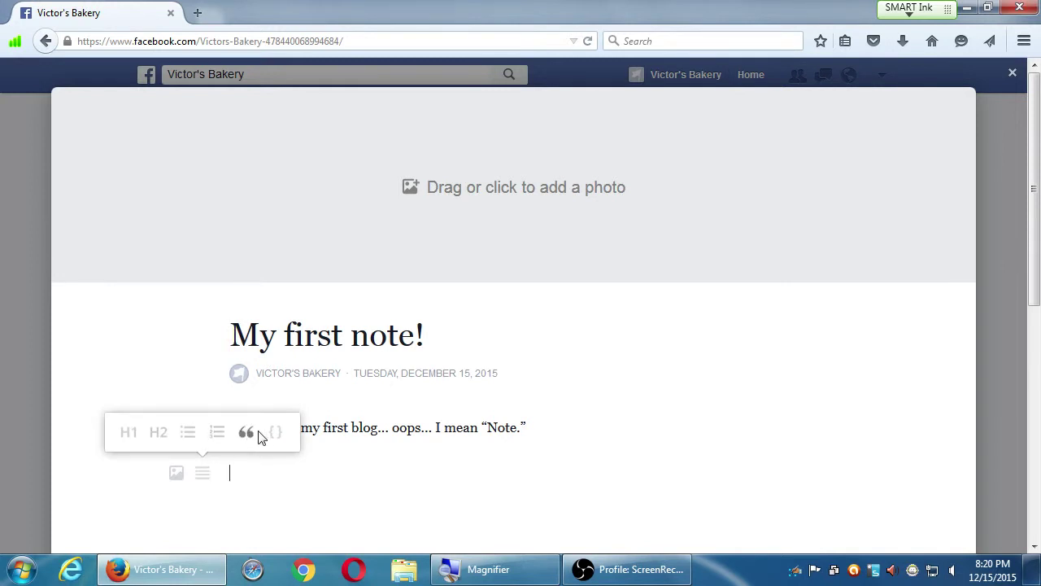
left_click(130, 434)
type("safdefsdfasafd")
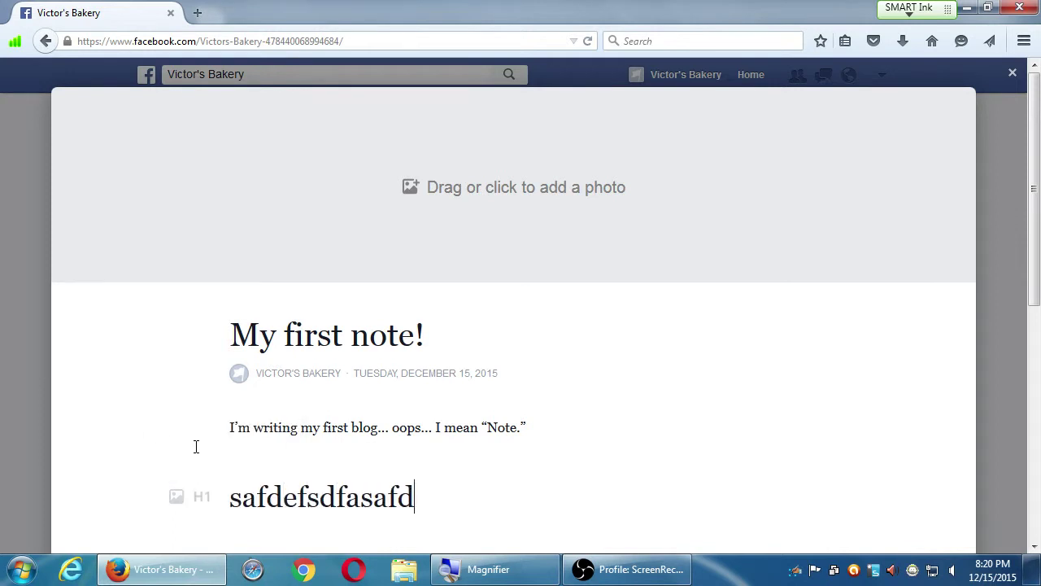
Publish the note as Public, dismiss the confirmation and view the published note.
scroll(198, 455, "down", 5)
scroll(248, 459, "down", 2)
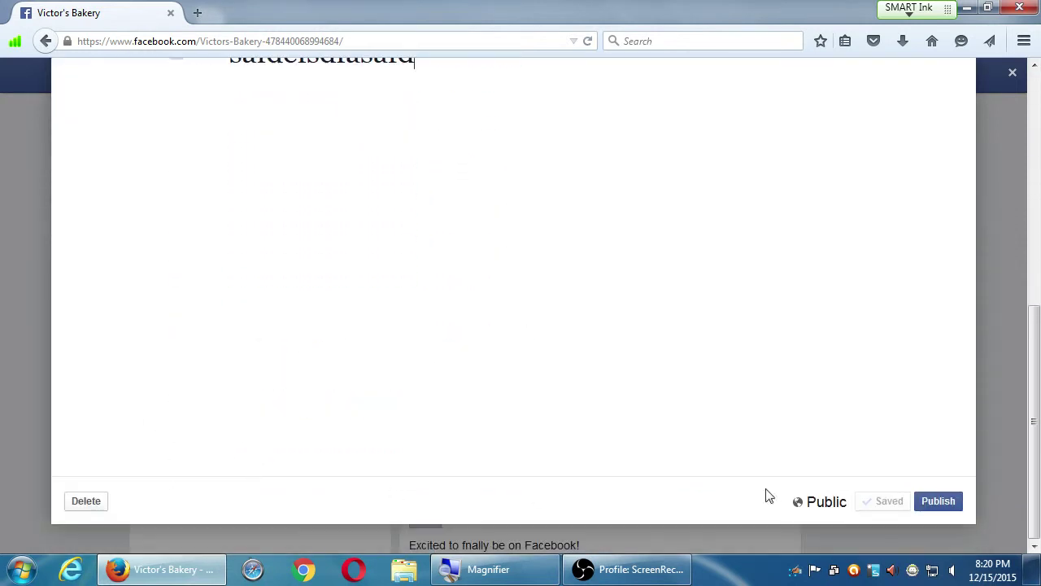
left_click(939, 502)
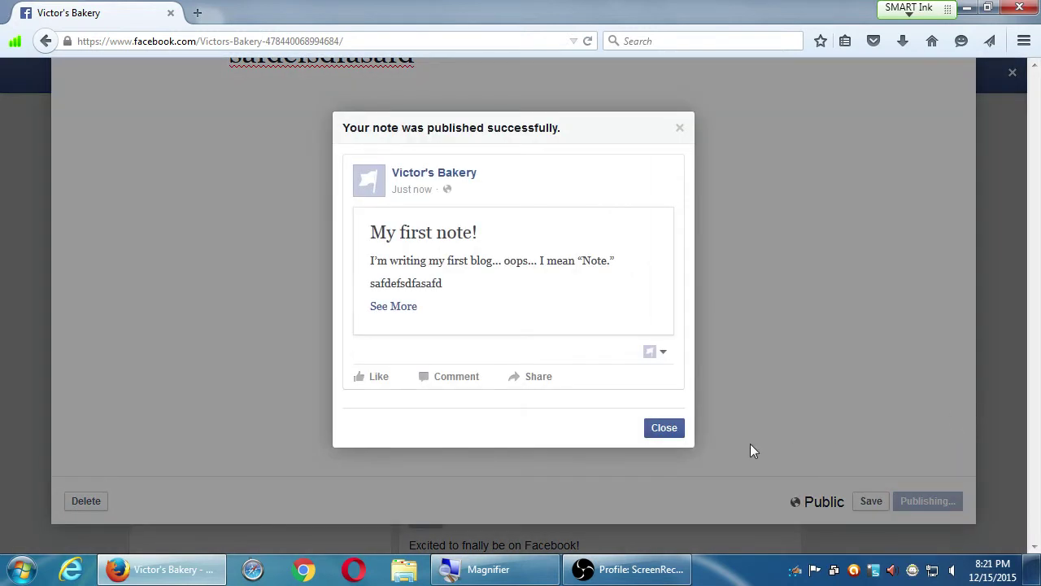
left_click(663, 429)
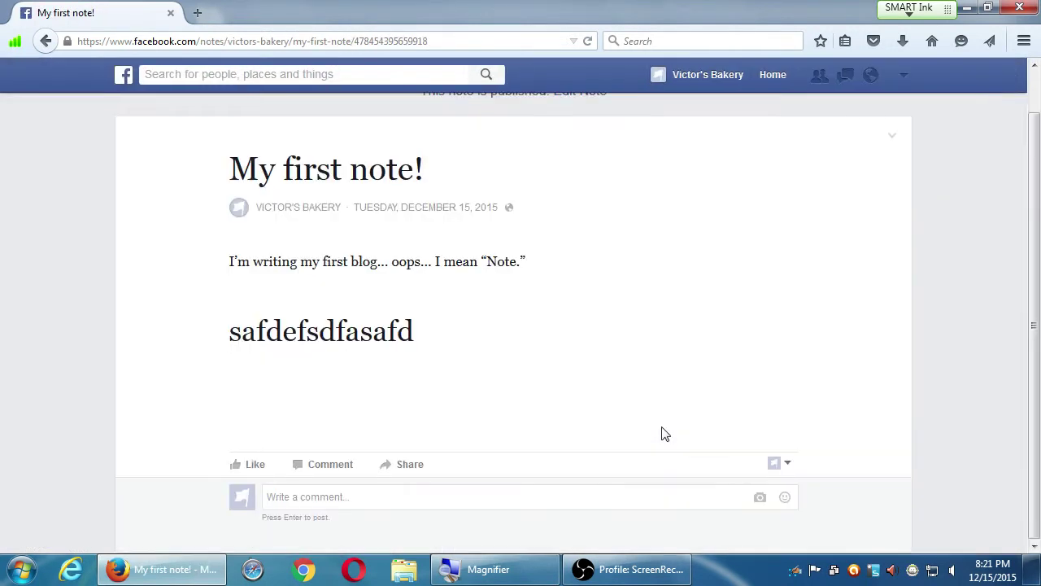
scroll(665, 434, "up", 1)
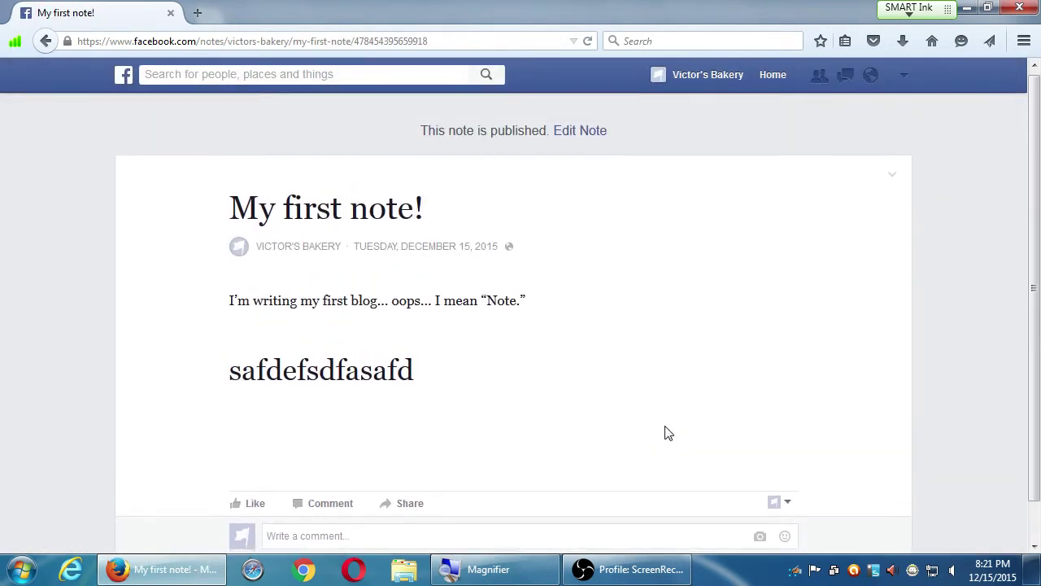
scroll(665, 433, "down", 1)
scroll(667, 432, "up", 1)
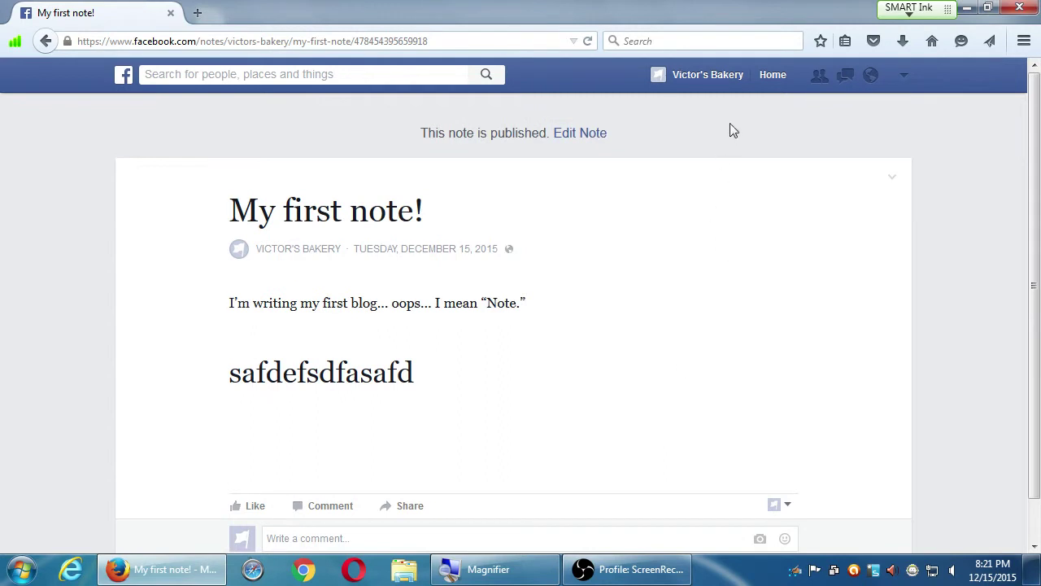
Open the Victor's Bakery page to review the note's post on its timeline, and go to the Home news feed.
left_click(708, 75)
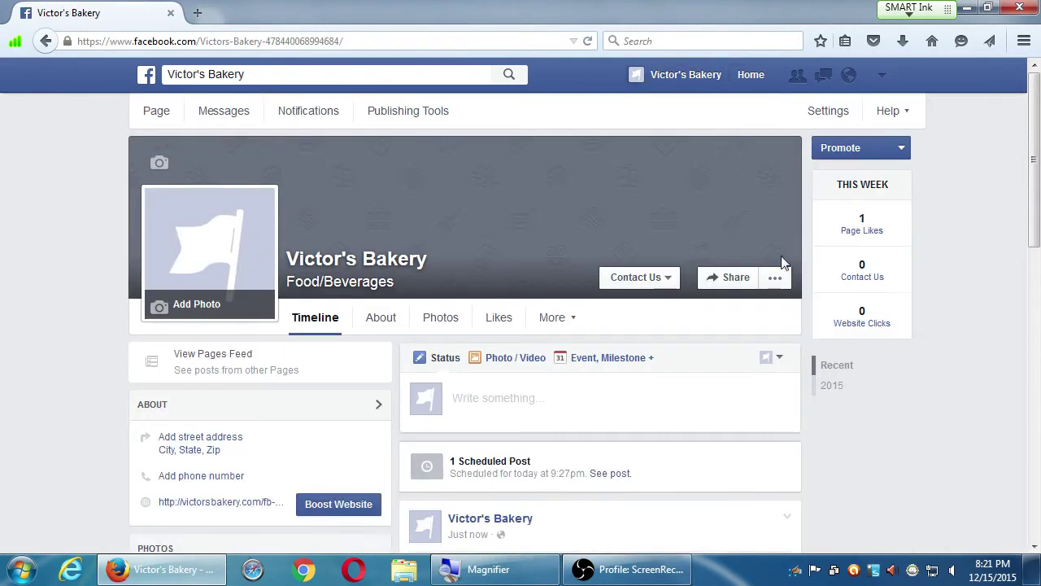
scroll(786, 309, "down", 6)
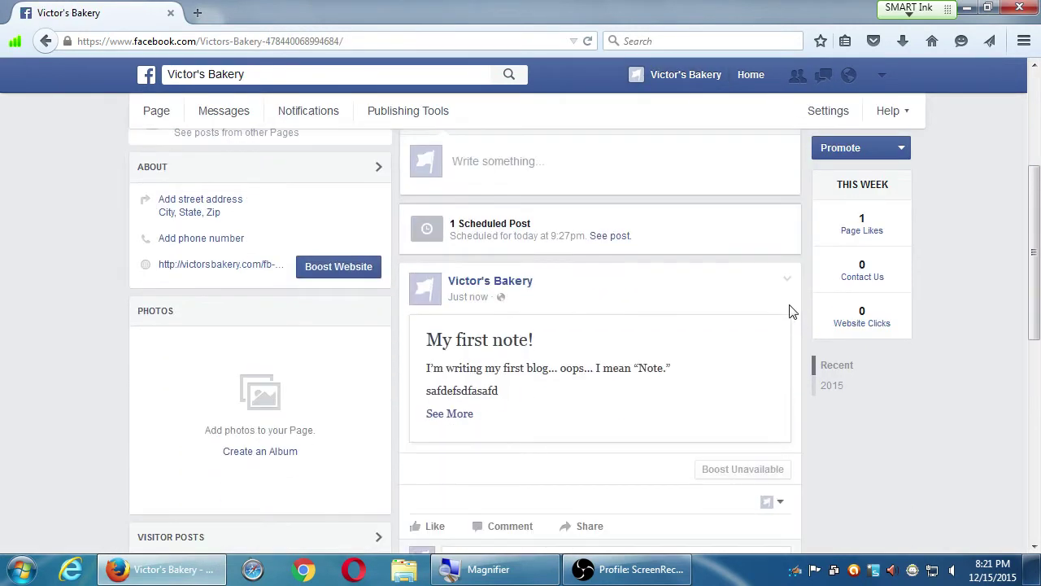
scroll(790, 311, "down", 2)
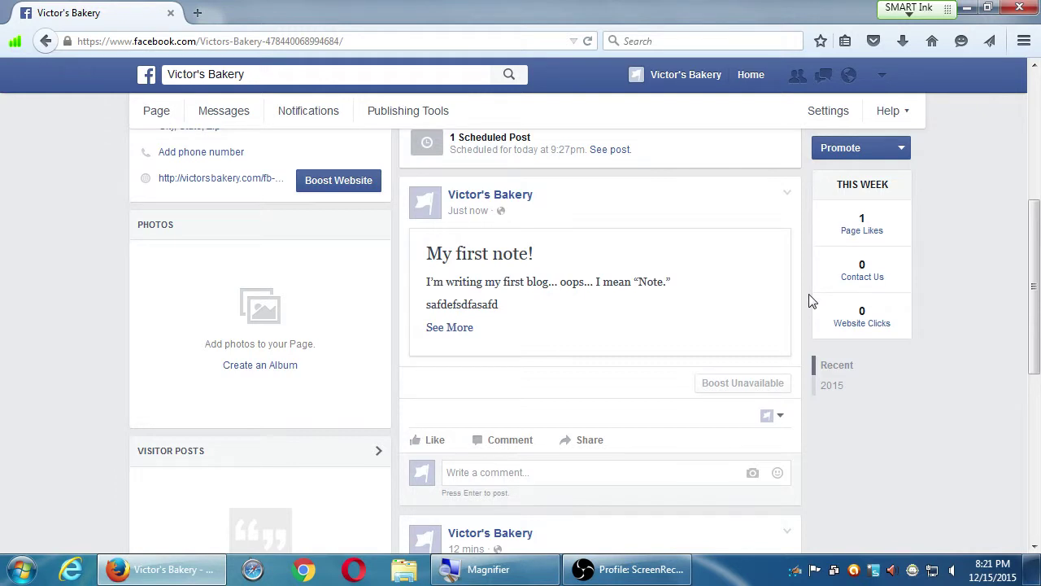
scroll(809, 301, "up", 4)
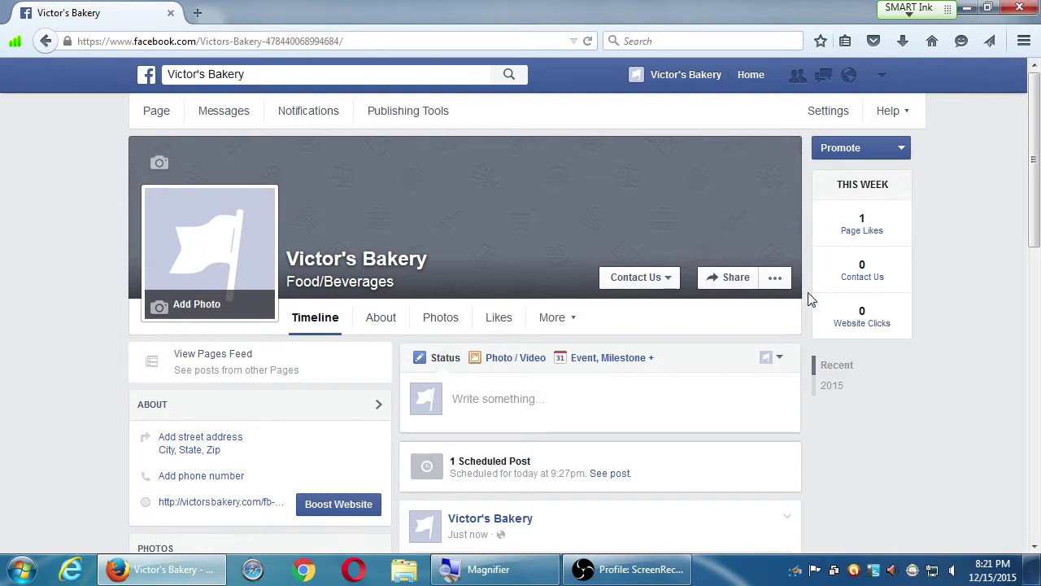
mouse_move(821, 307)
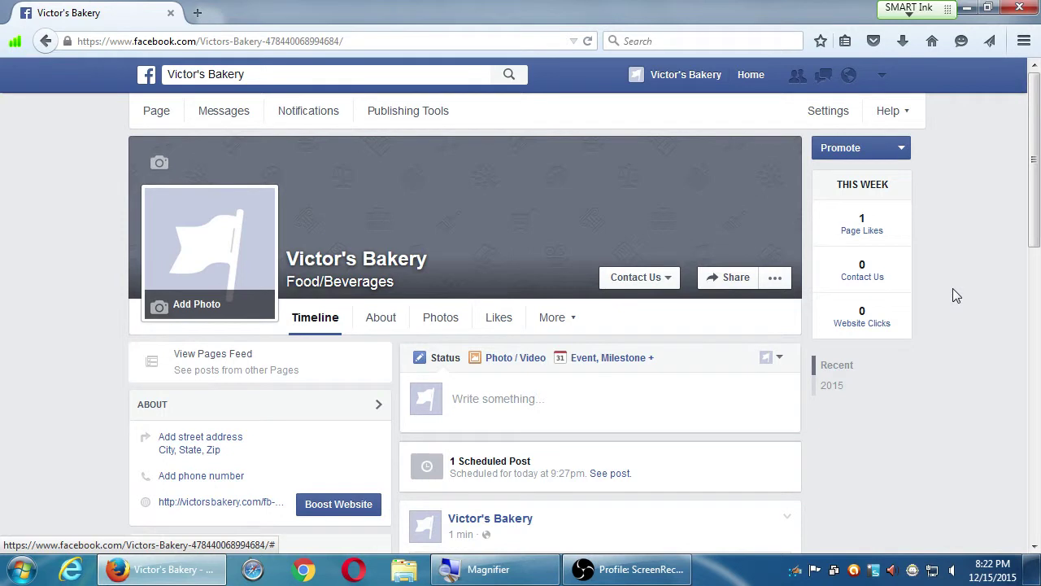
left_click(752, 77)
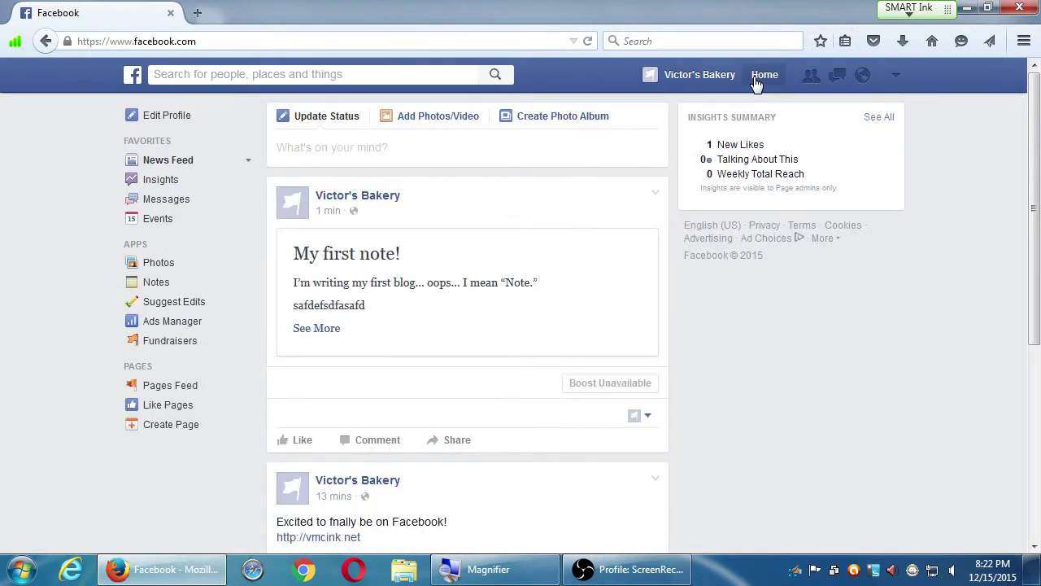